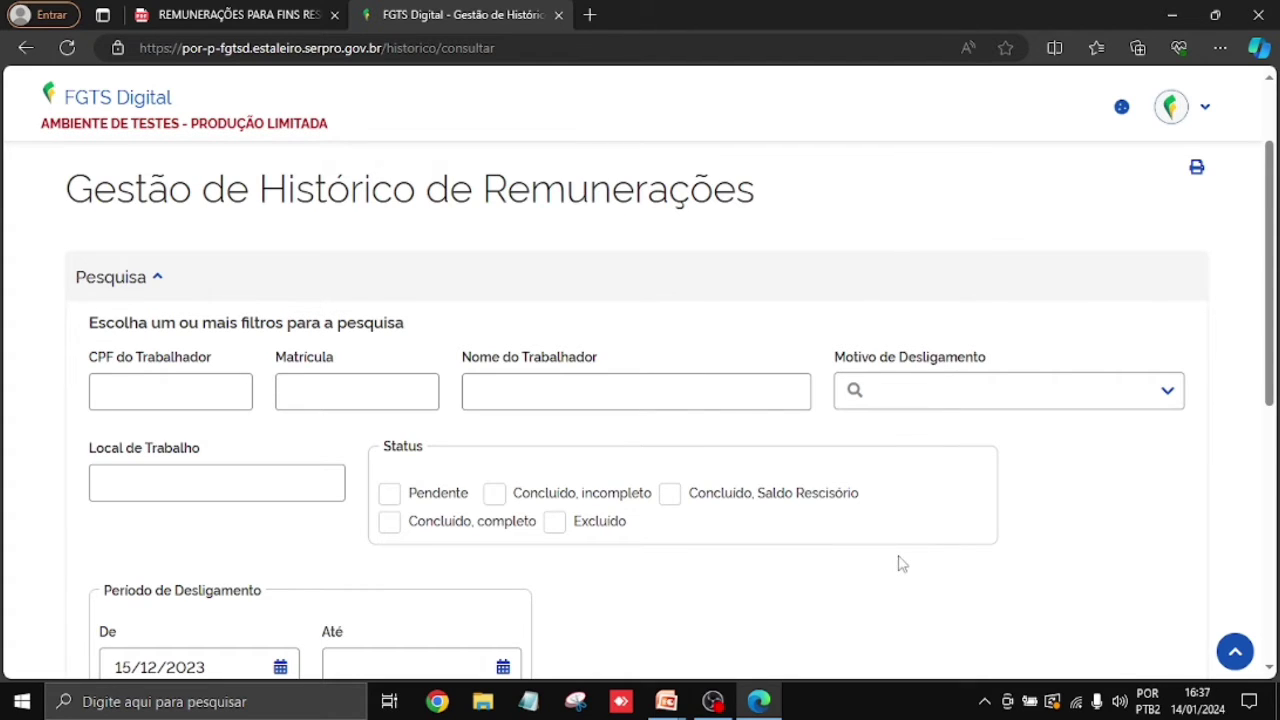
- Review the remuneration history search filters, including worker CPF, Matrícula, worker name, Local de Trabalho, Status and termination period
scroll(903, 564, "down", 2)
scroll(903, 564, "down", 3)
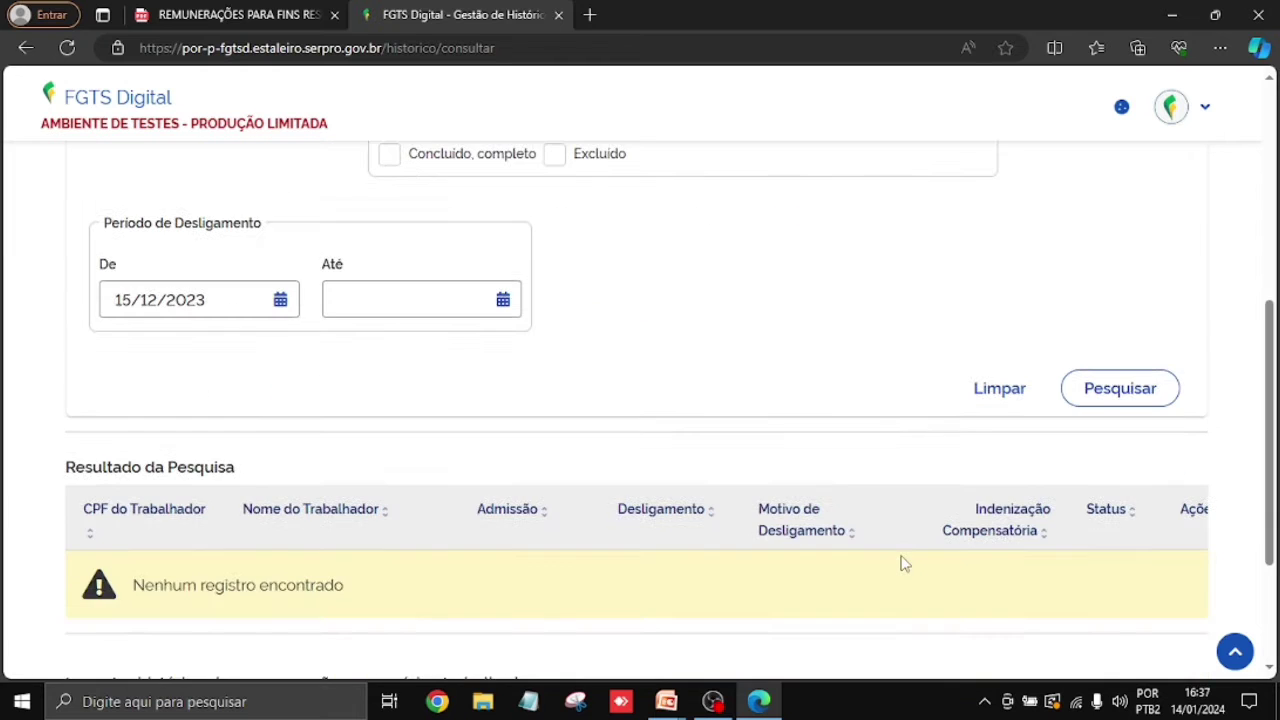
scroll(903, 564, "up", 4)
scroll(903, 564, "up", 2)
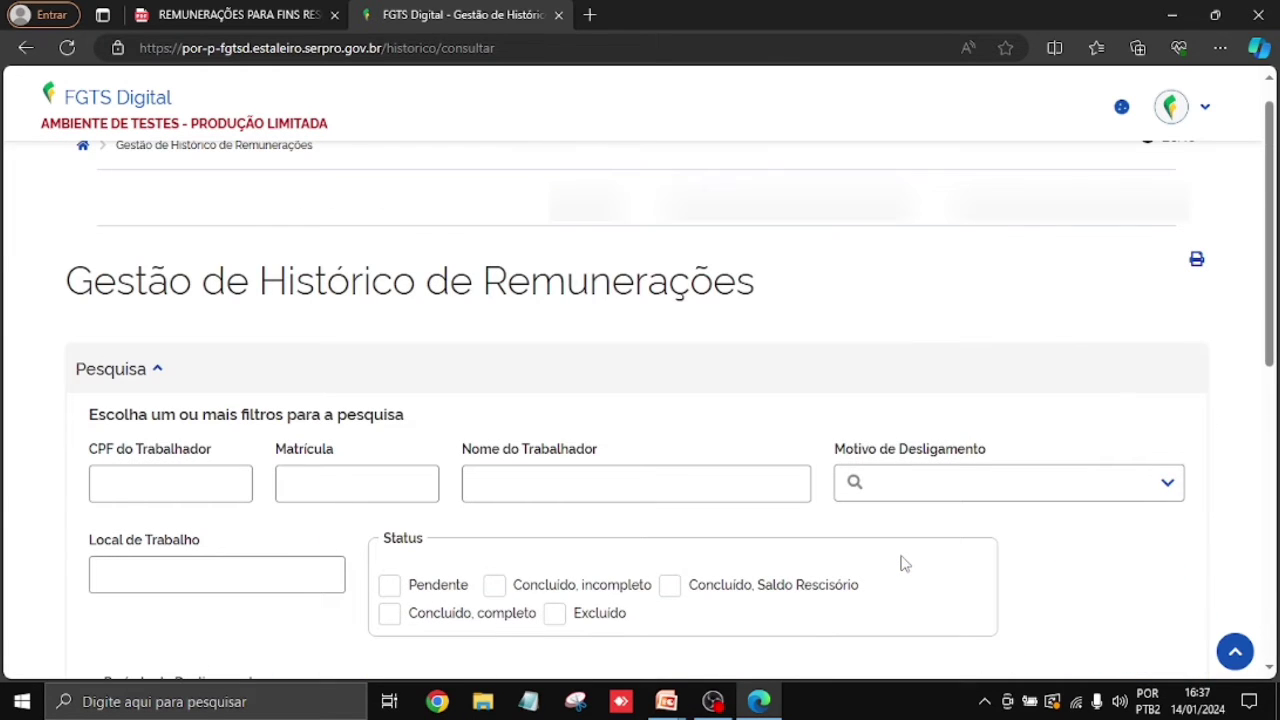
scroll(903, 564, "down", 1)
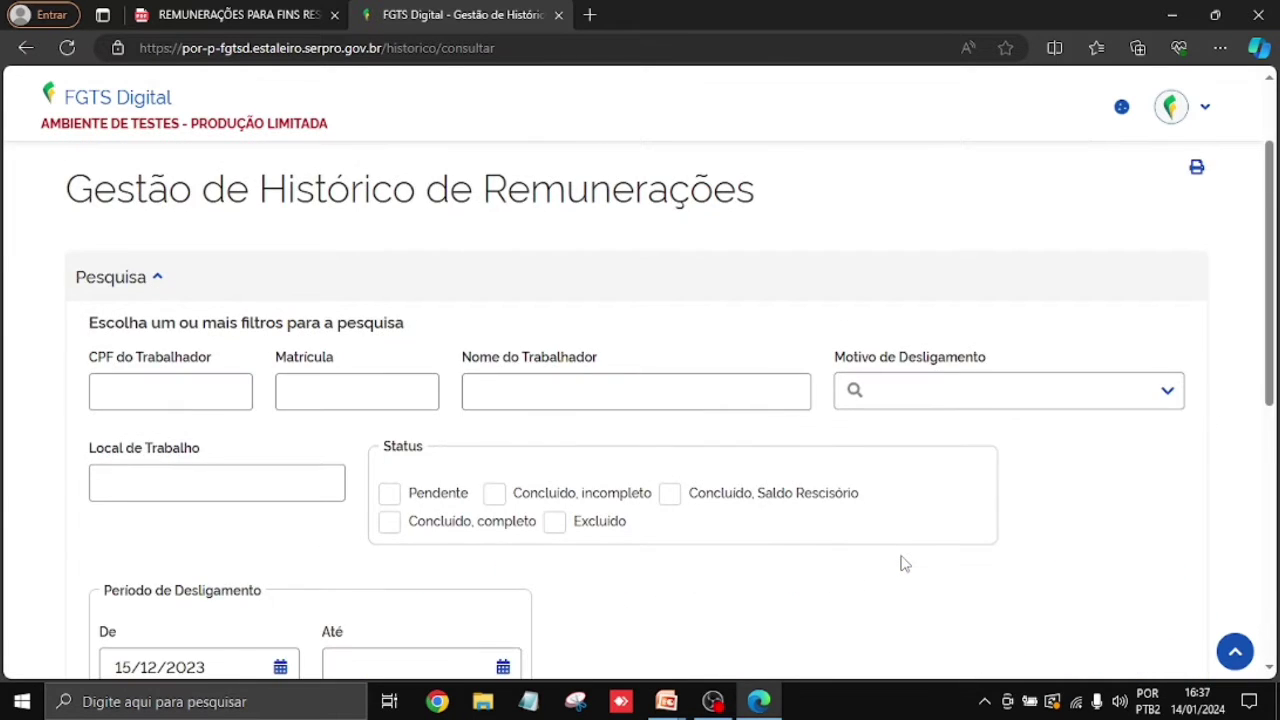
scroll(903, 558, "down", 1)
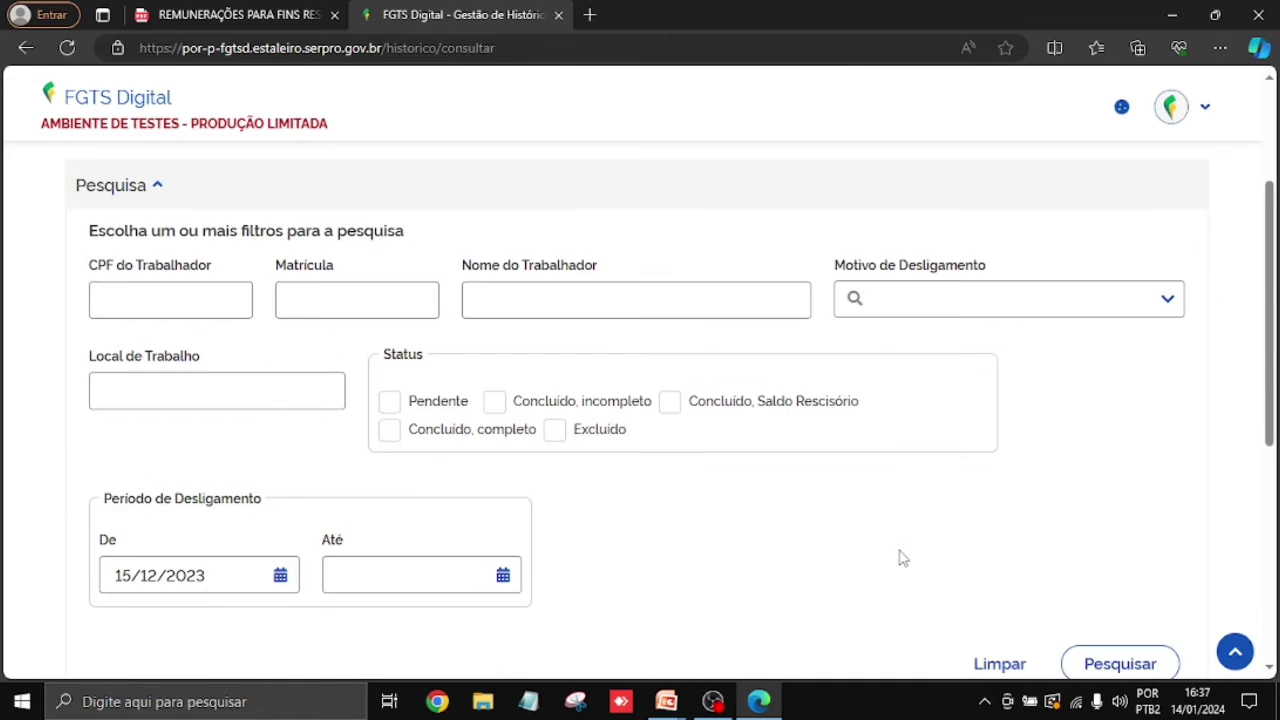
scroll(901, 558, "up", 1)
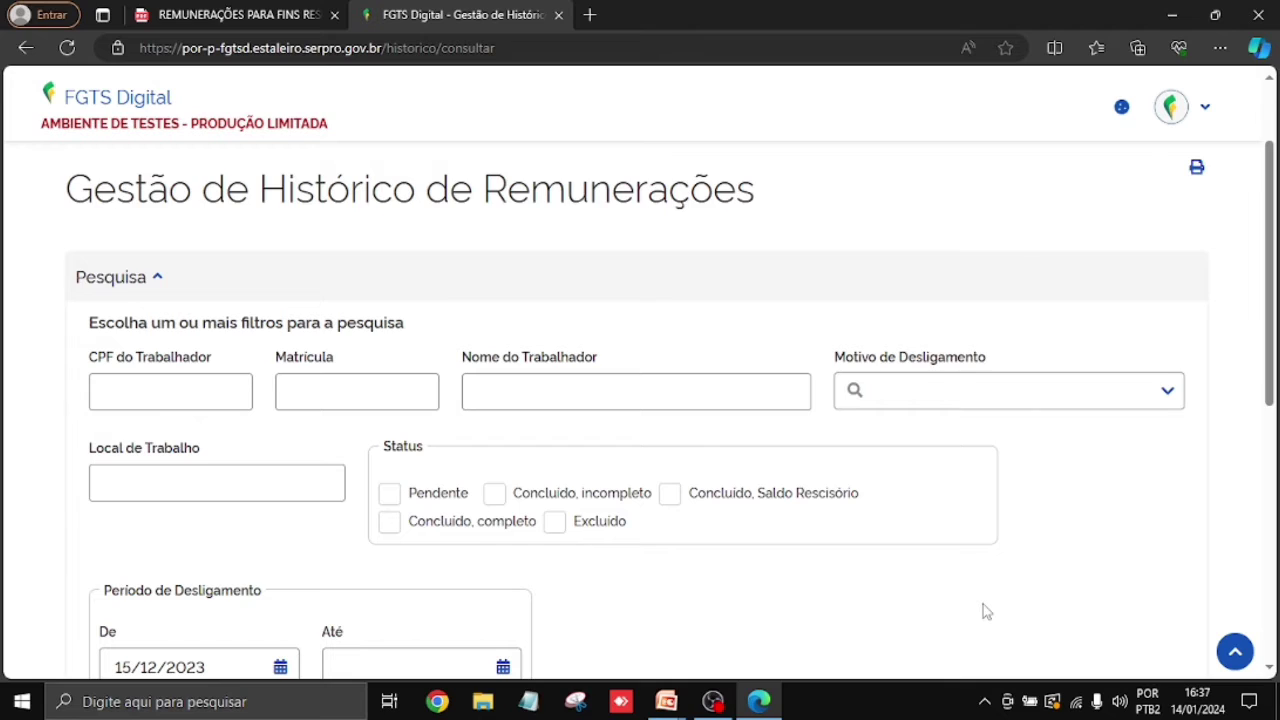
left_click(174, 396)
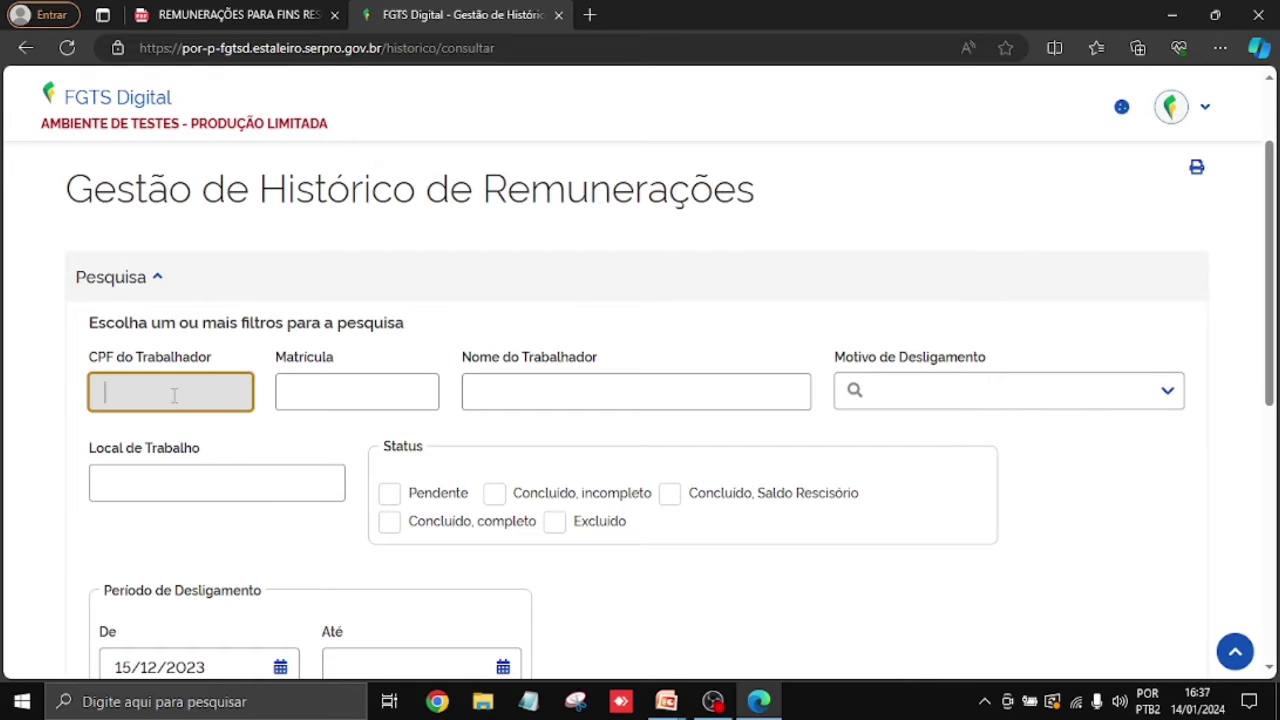
left_click(356, 392)
left_click(651, 390)
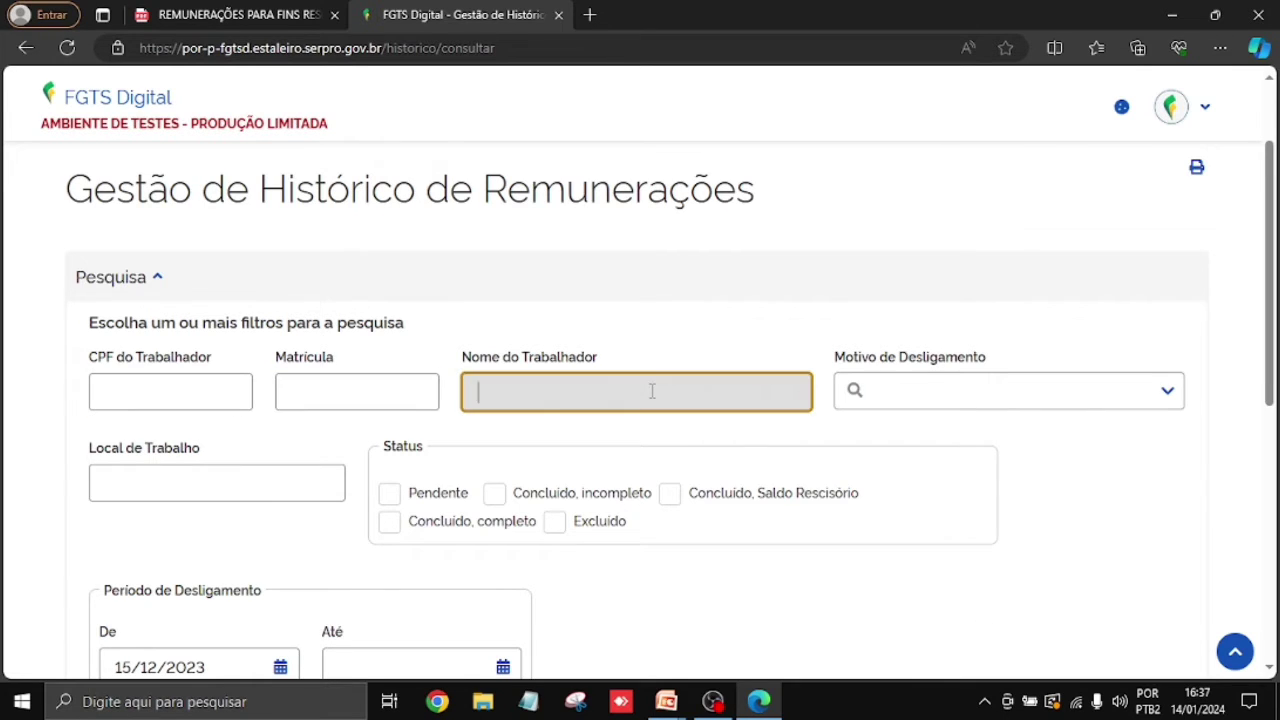
left_click(212, 474)
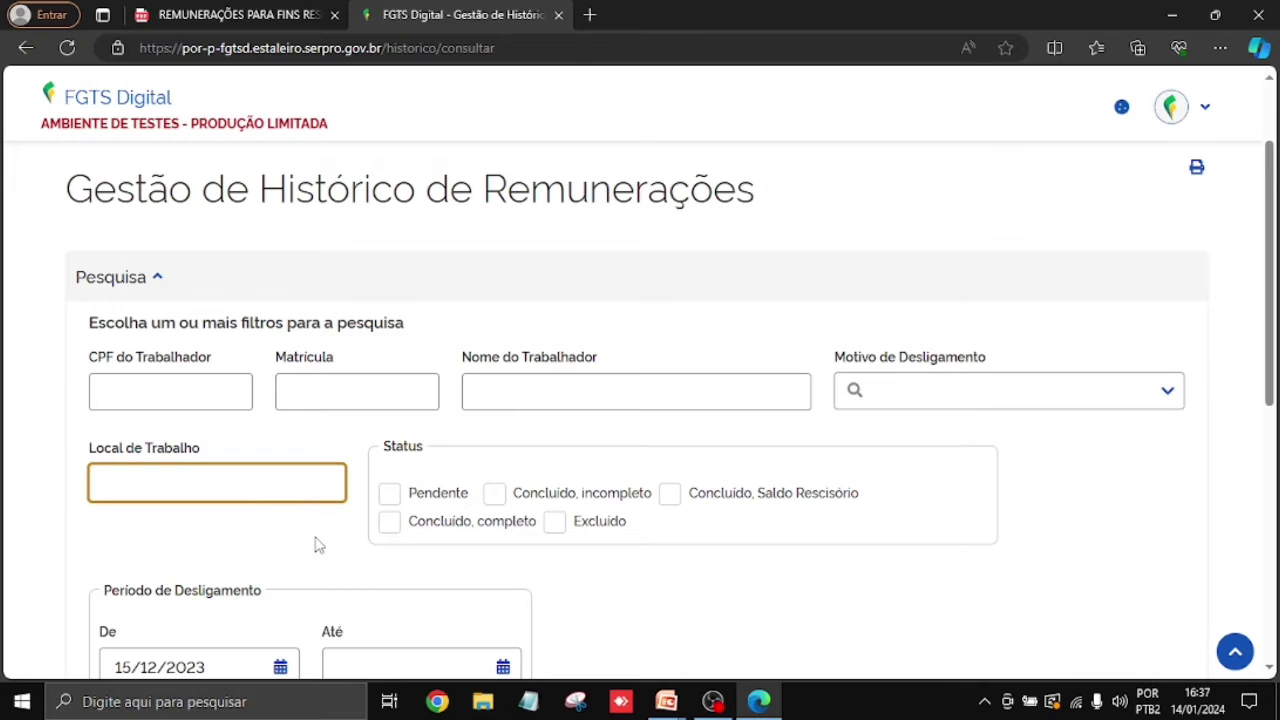
- Set the start of the Período de Desligamento to 01/12/2023 and run the search
scroll(316, 543, "down", 1)
left_click(232, 576)
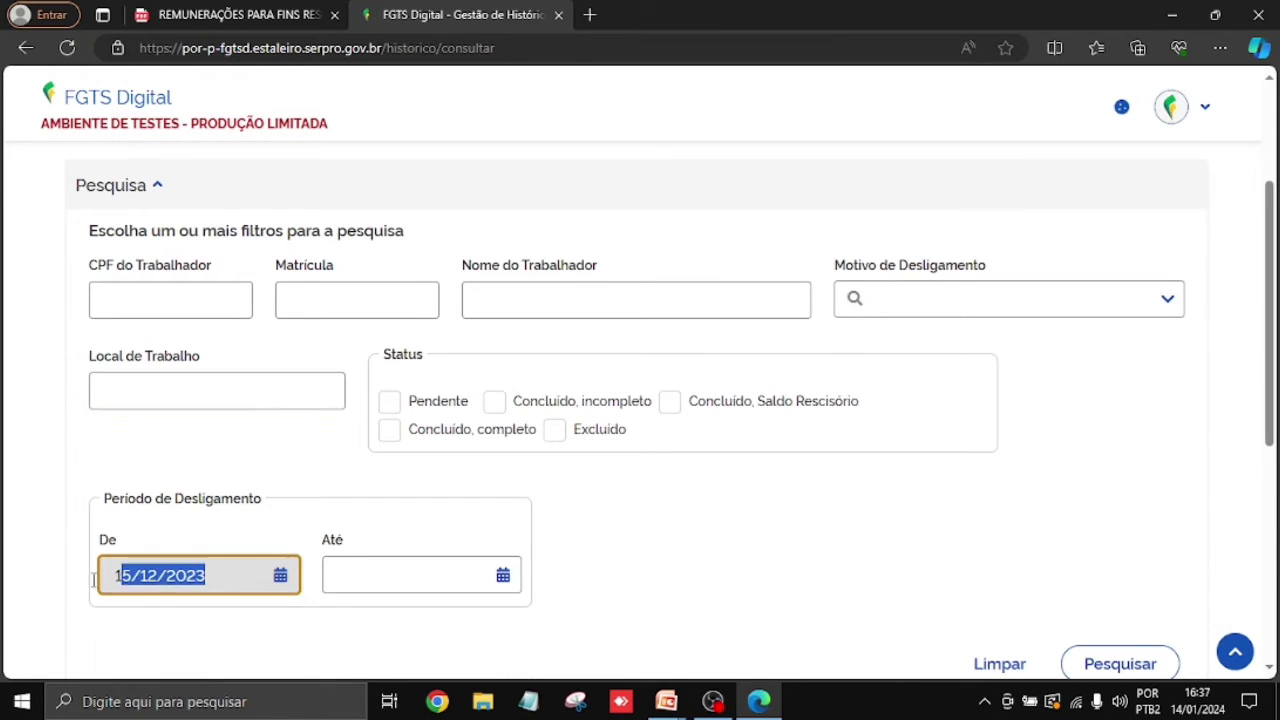
type("01/12/2023")
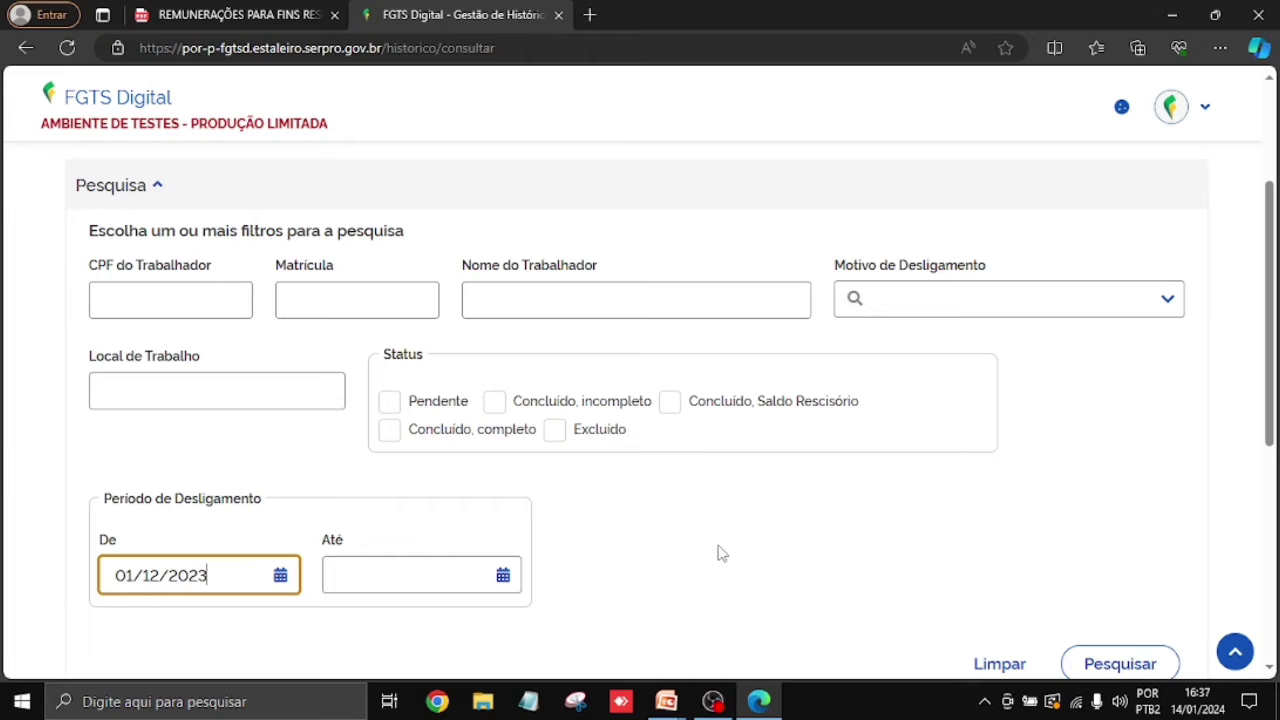
left_click(1128, 663)
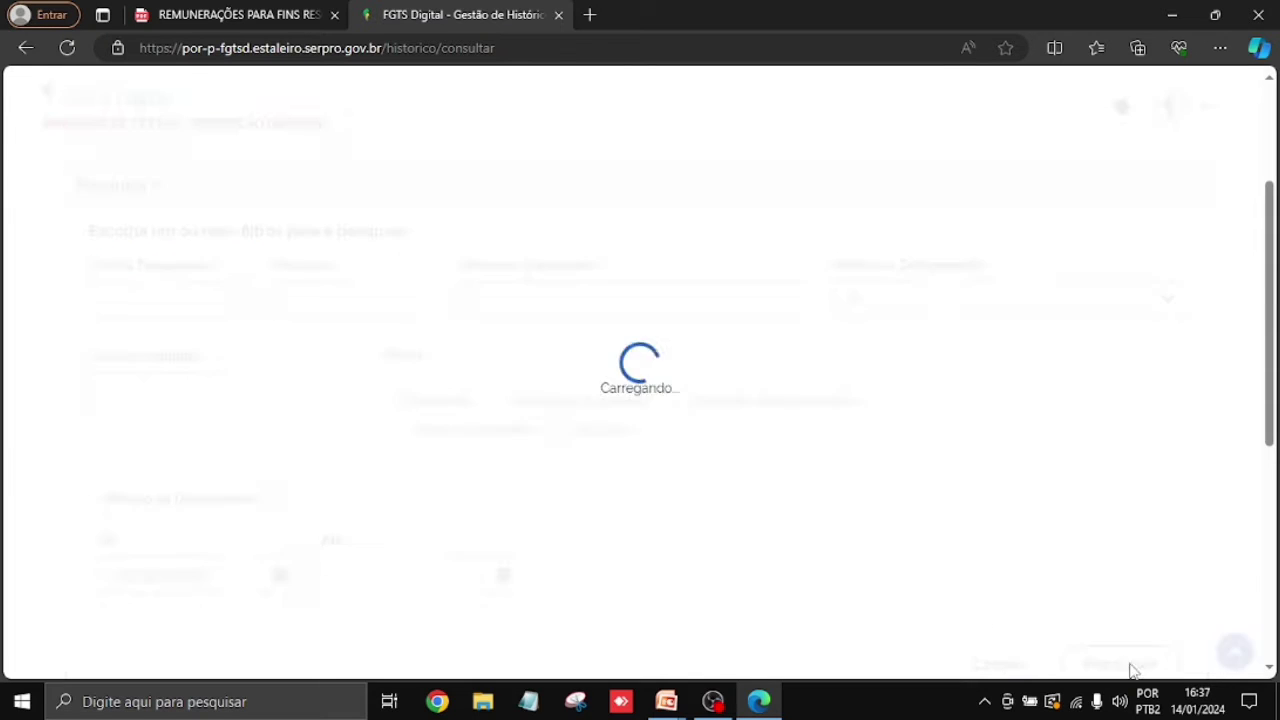
scroll(848, 534, "down", 5)
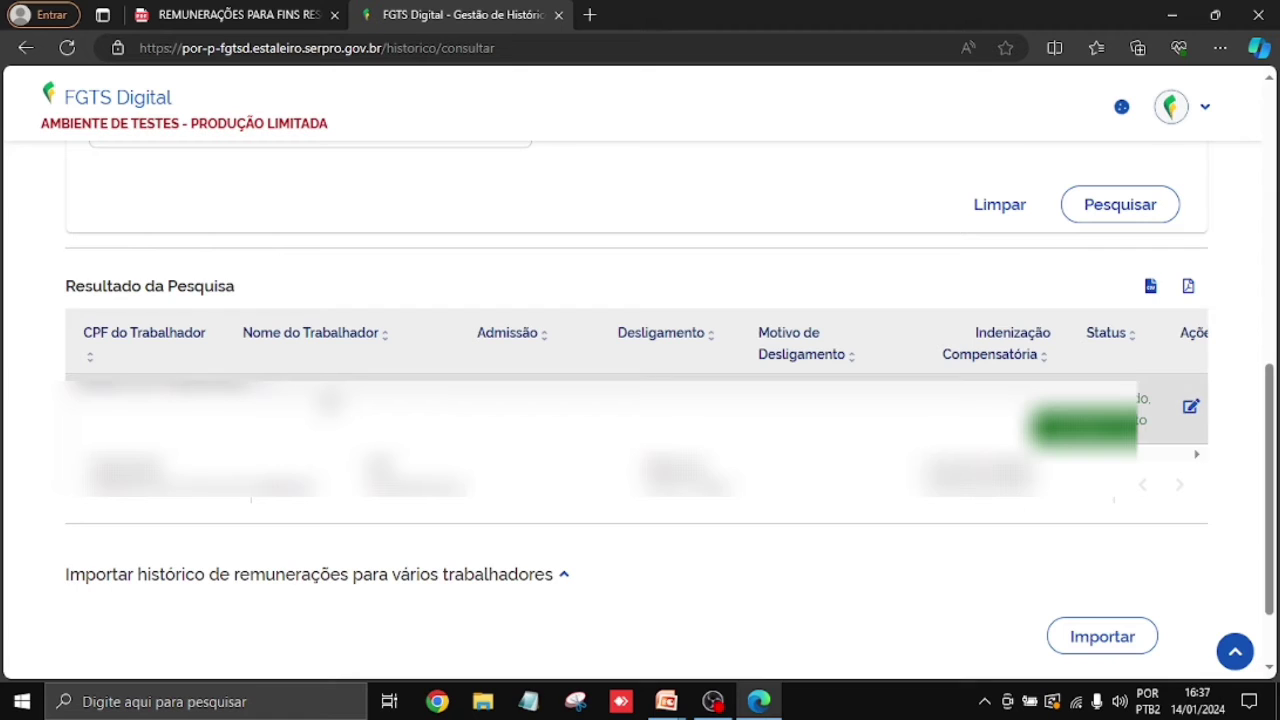
- Examine the worker's entry in the search results, including its termination details, Indenização Compensatória and status
scroll(654, 571, "up", 1)
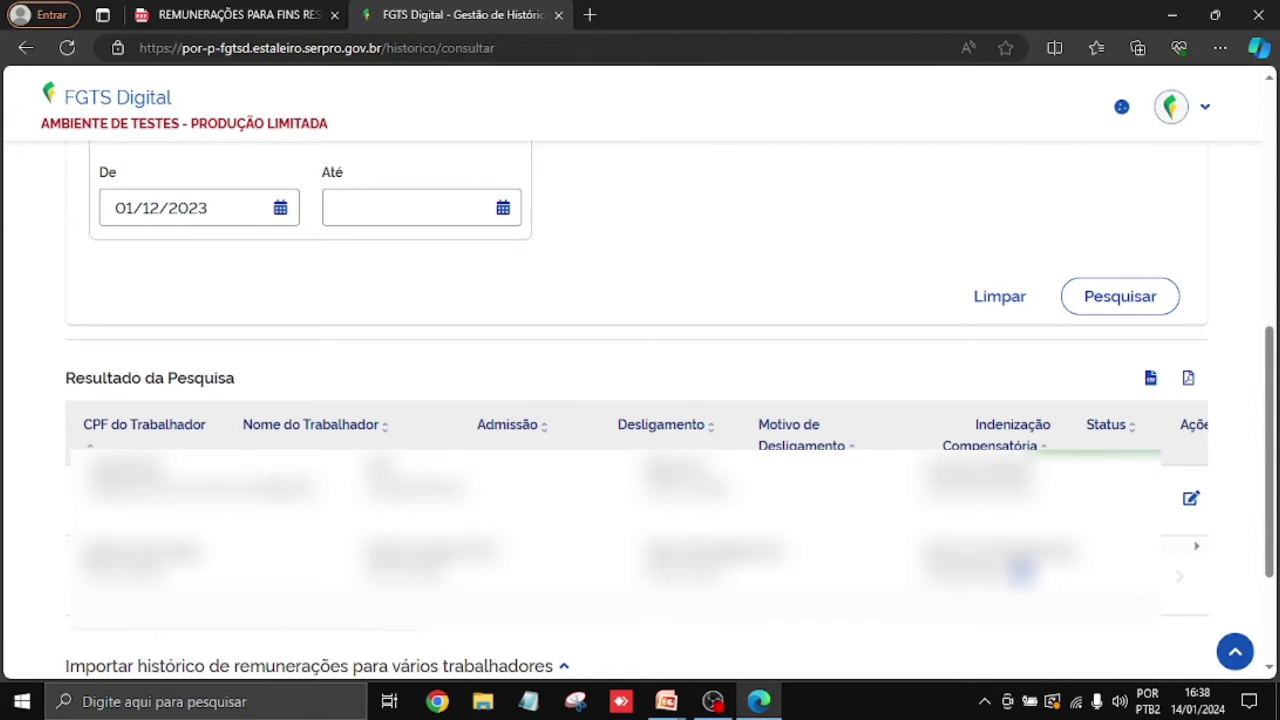
left_click_drag(88, 549, 220, 594)
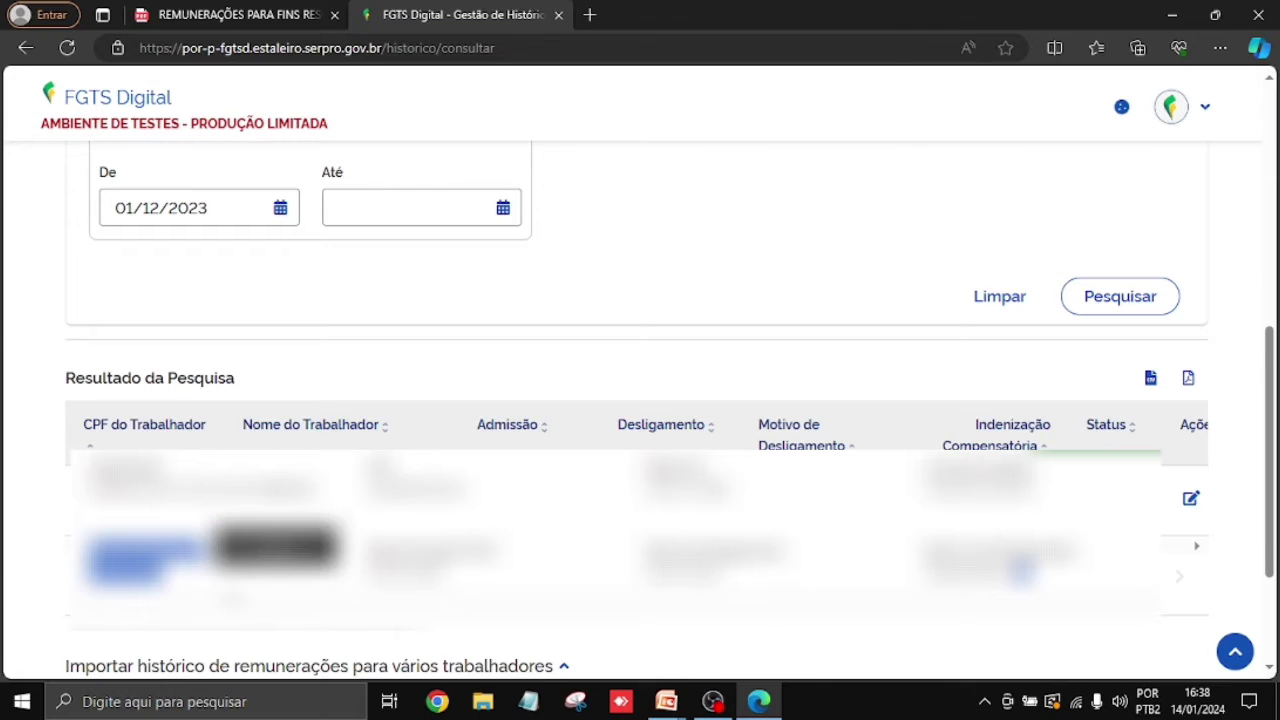
left_click(234, 598)
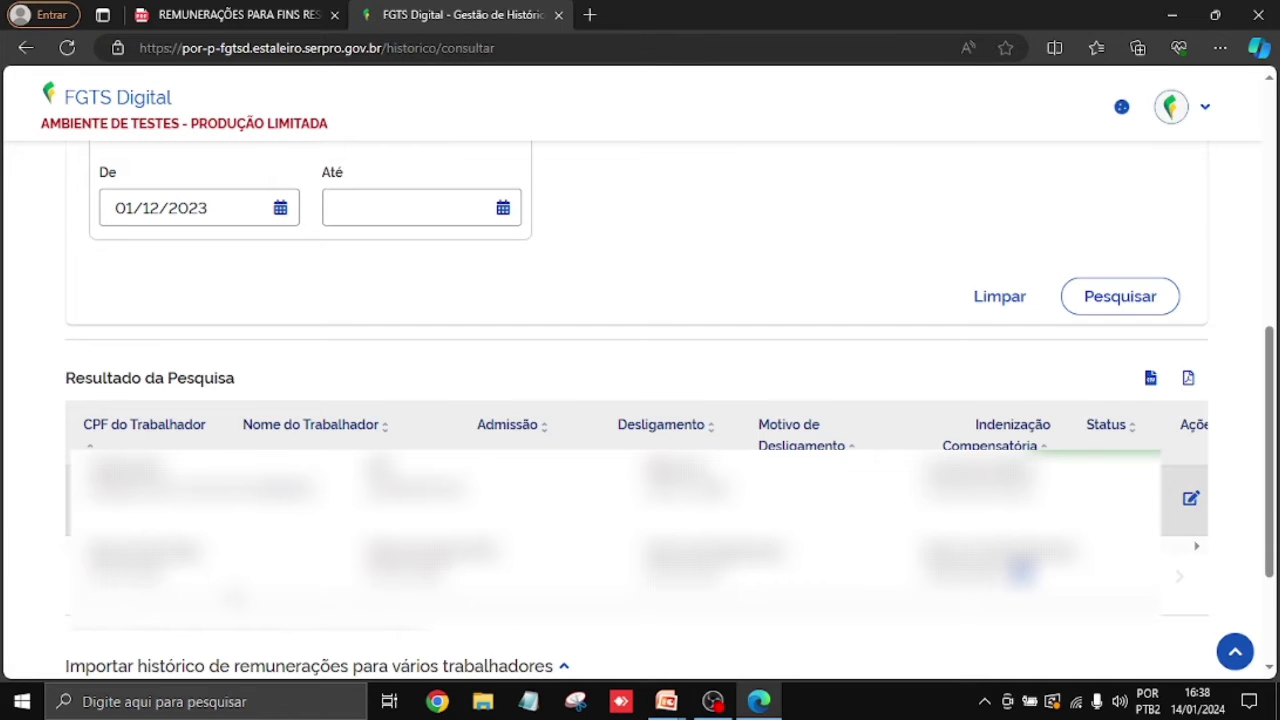
scroll(616, 540, "down", 5)
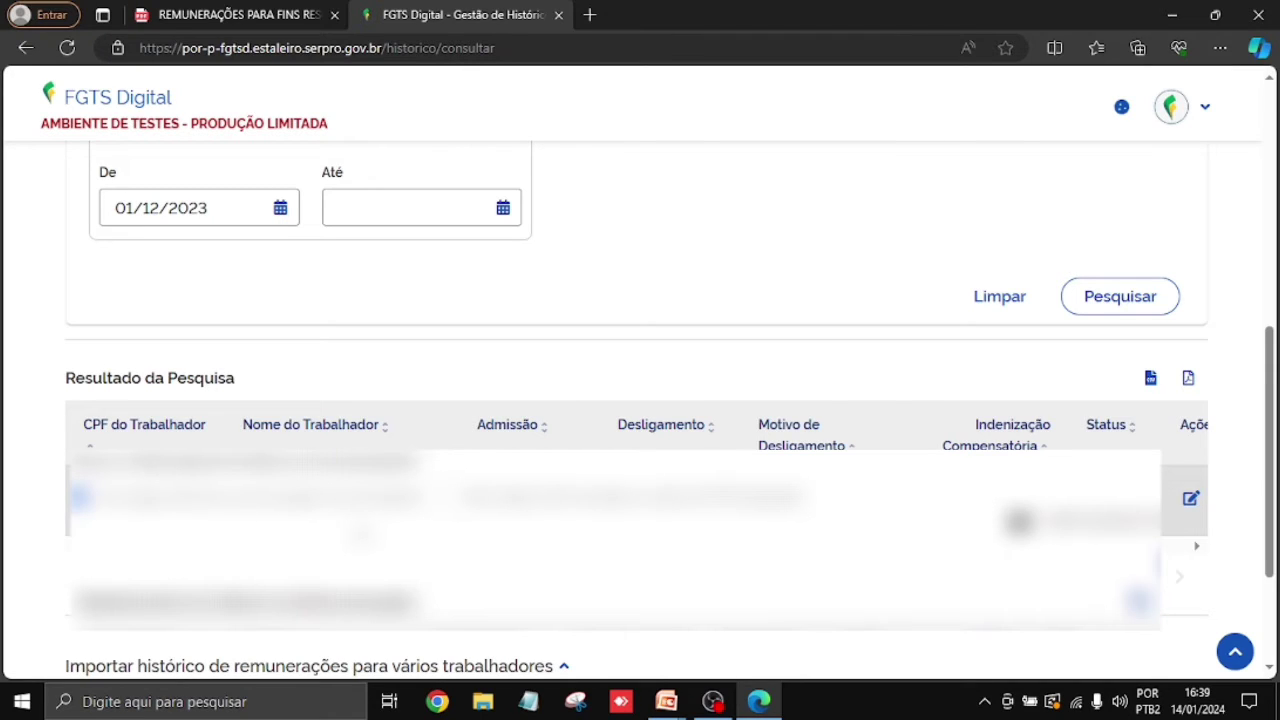
double_click(1160, 514)
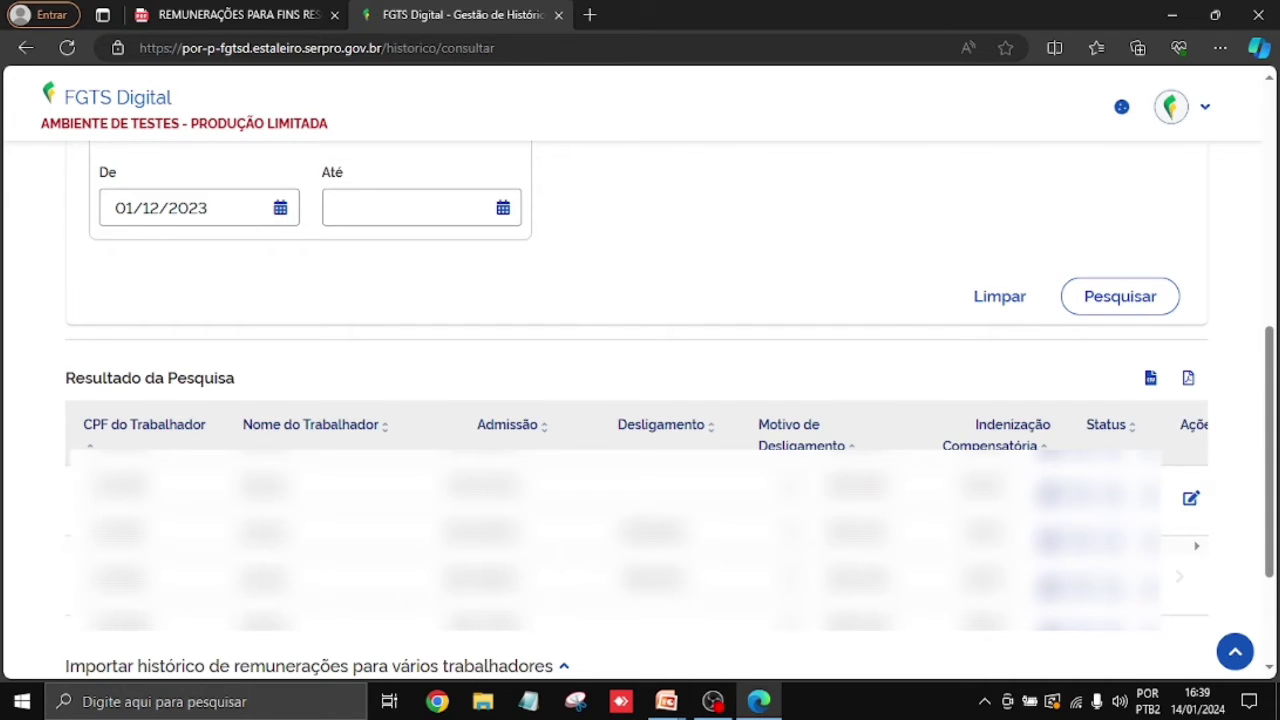
scroll(640, 400, "up", 2)
scroll(700, 580, "up", 3)
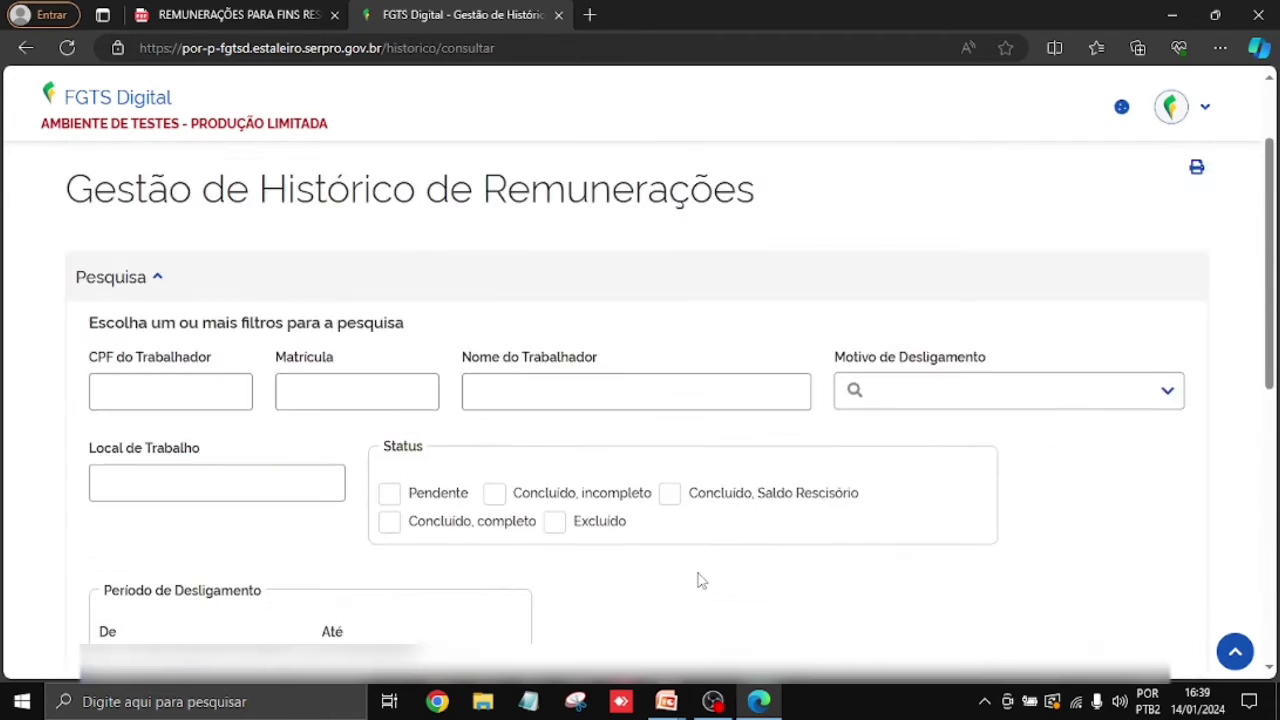
scroll(700, 580, "down", 3)
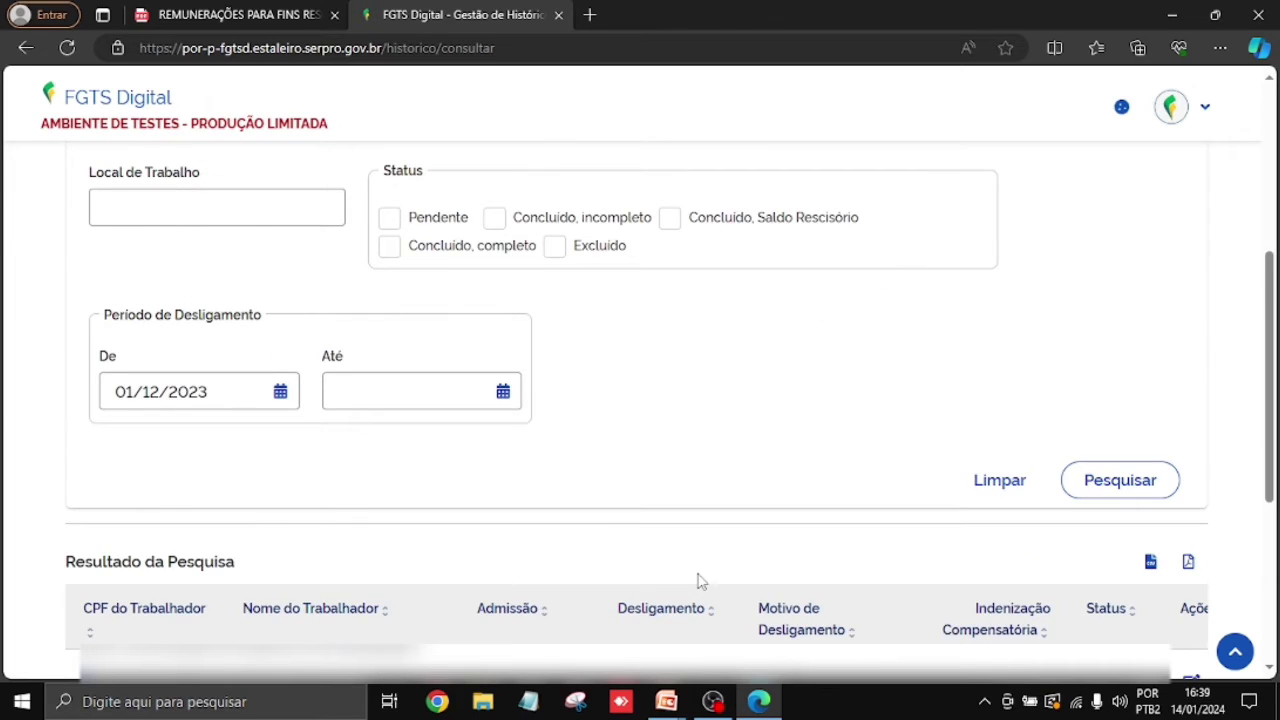
scroll(700, 580, "down", 1)
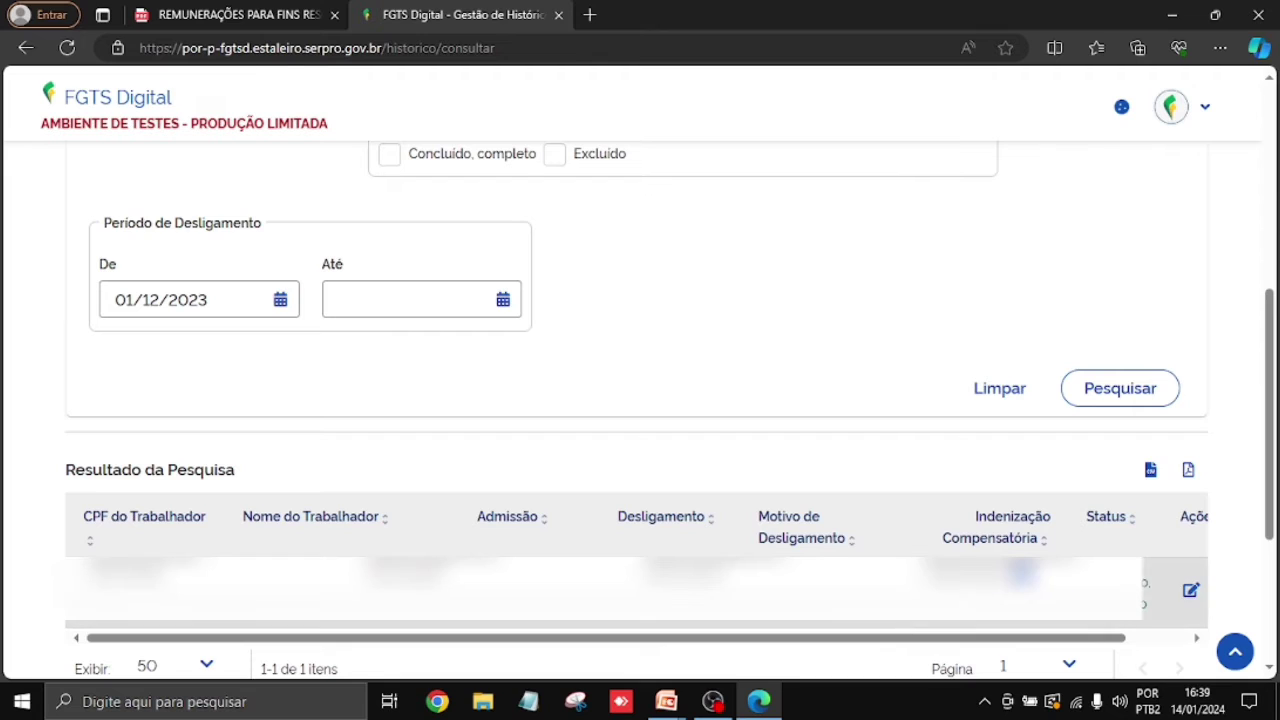
- Open the found worker's remuneration history for editing and review the Dados do Trabalhador section and its completion status
left_click(1191, 594)
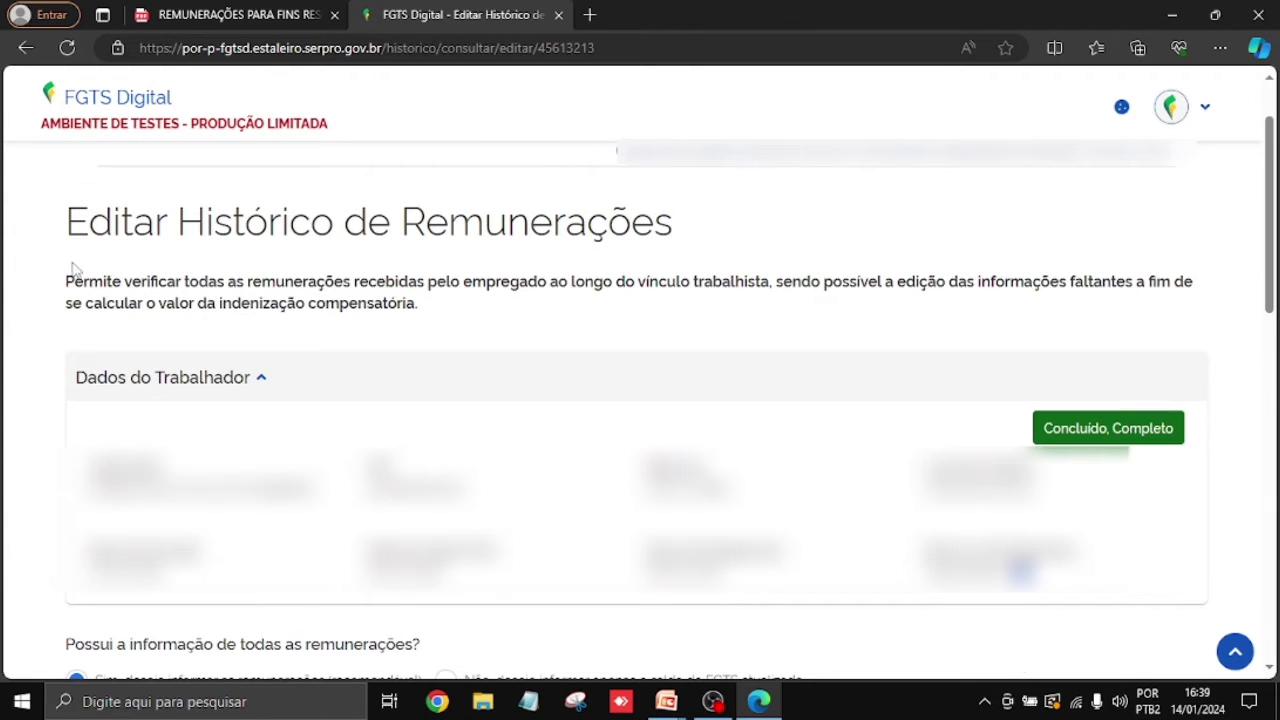
left_click_drag(68, 222, 691, 237)
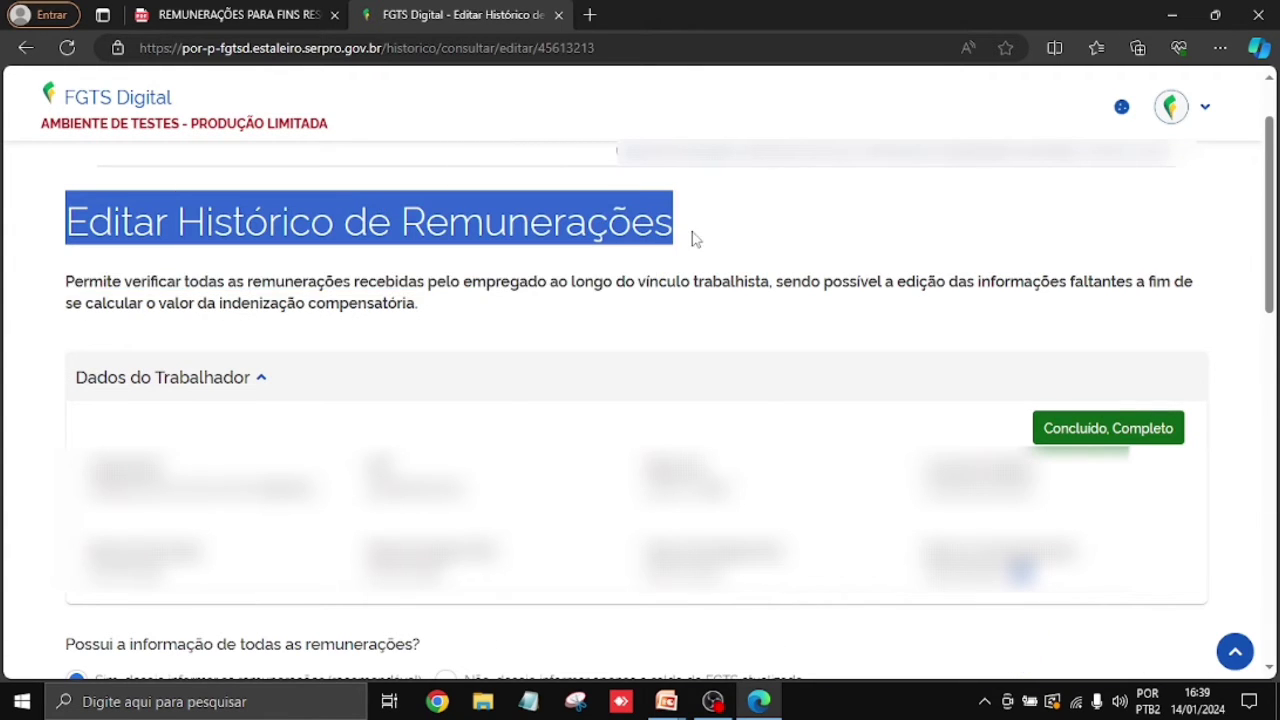
left_click(558, 389)
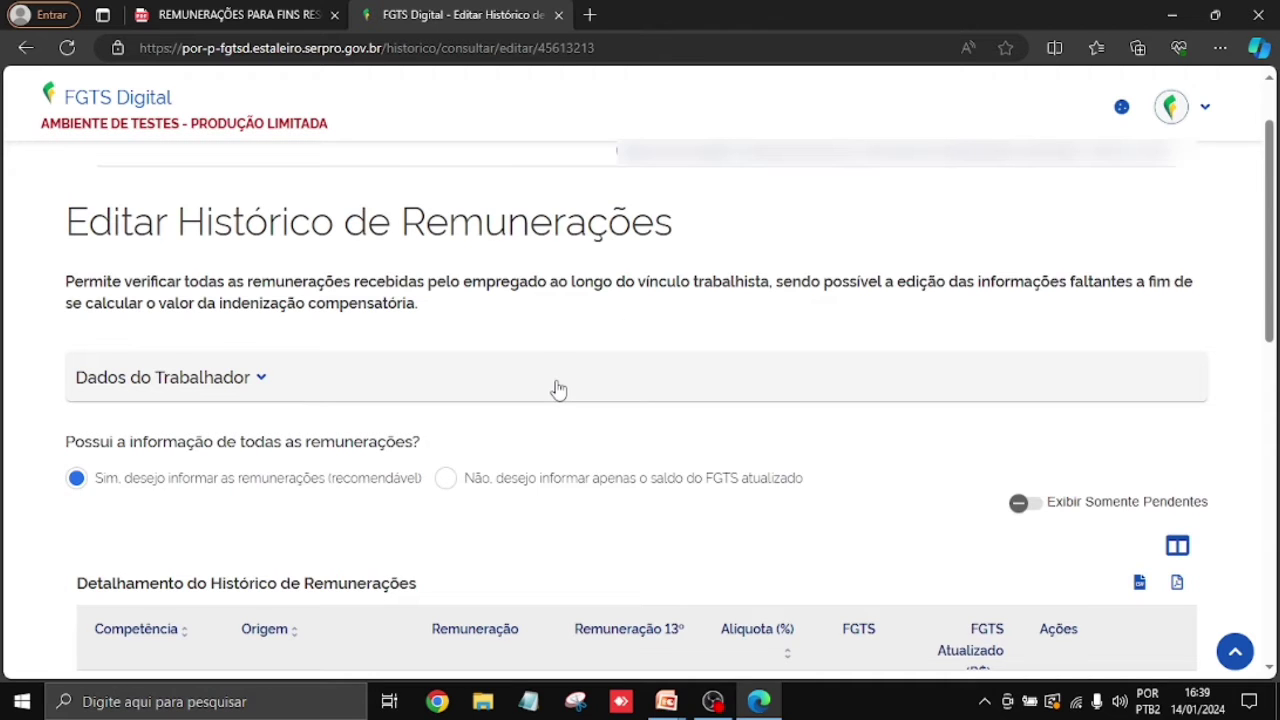
left_click(264, 380)
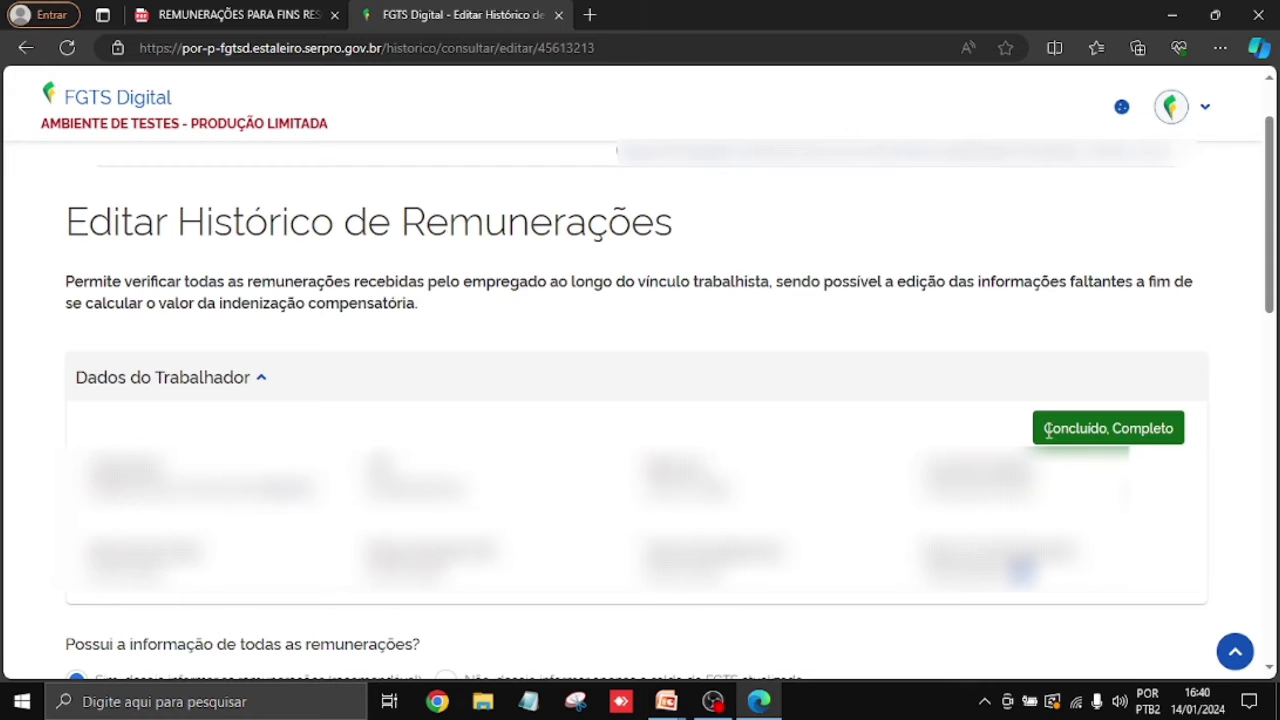
left_click_drag(1046, 428, 1186, 446)
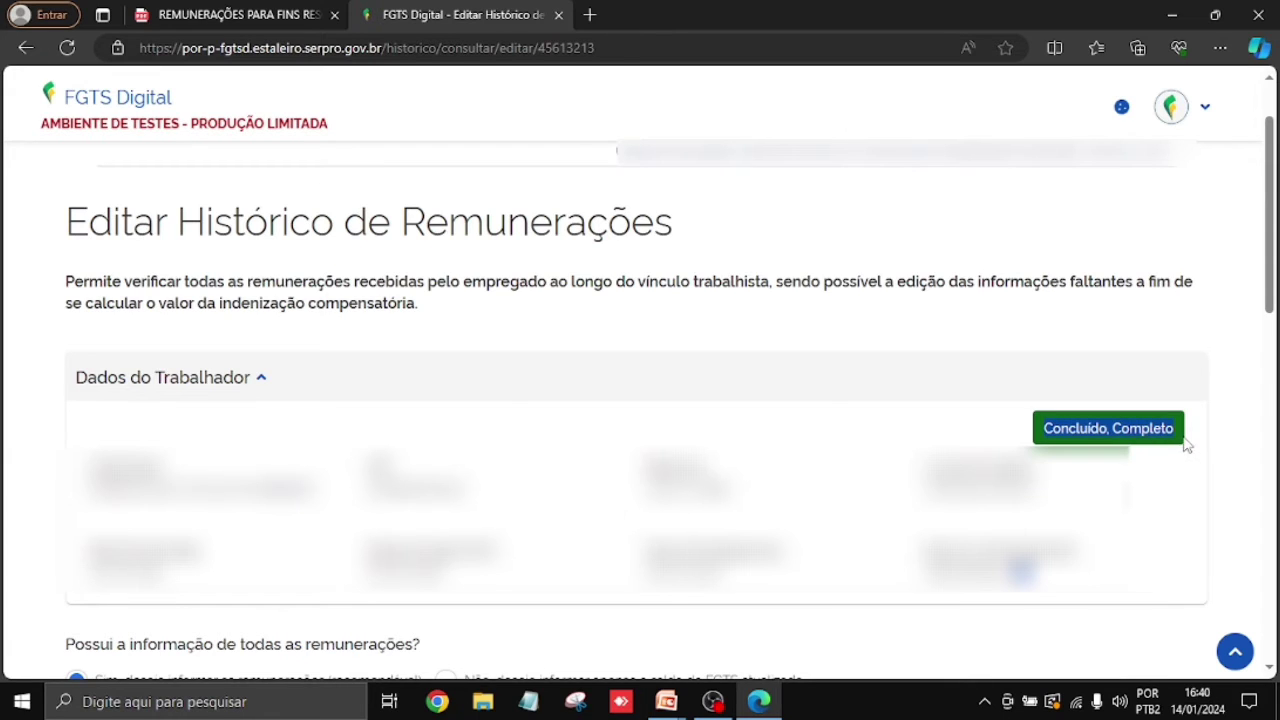
left_click(1136, 492)
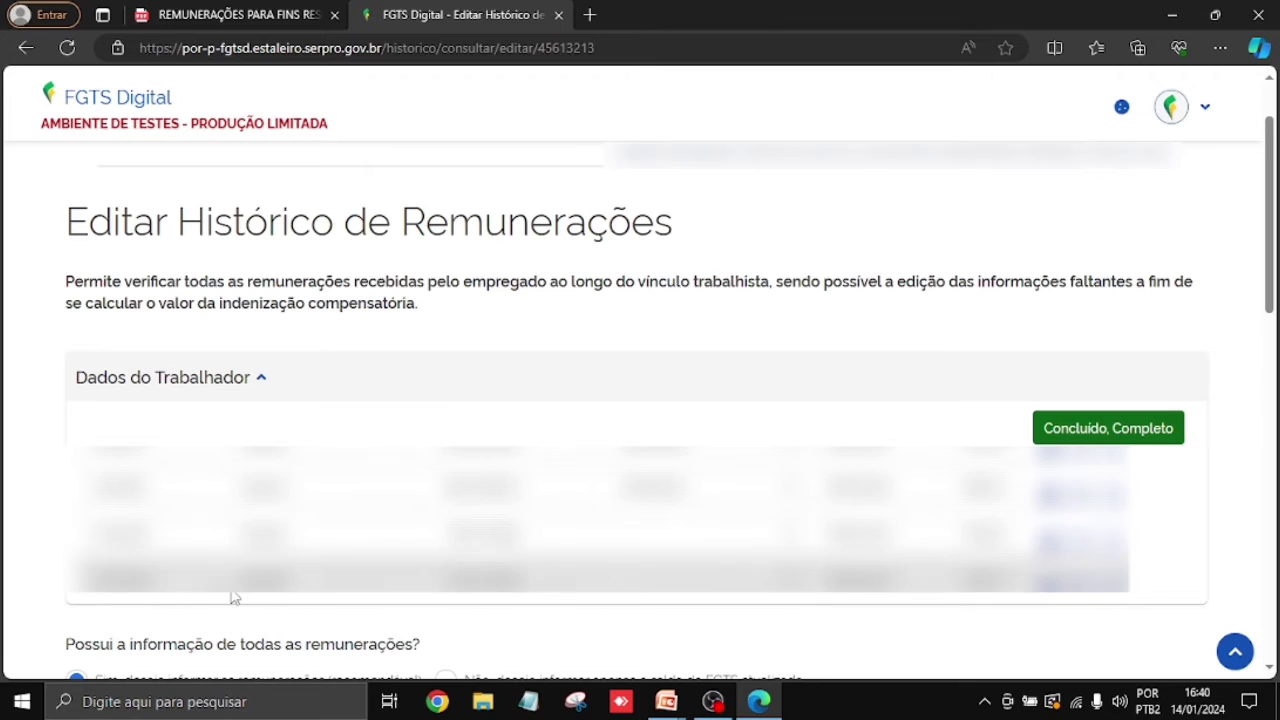
- Examine the monthly entries in the Detalhamento do Histórico de Remunerações, starting from competência 07/2021
scroll(232, 597, "down", 2)
scroll(230, 597, "down", 5)
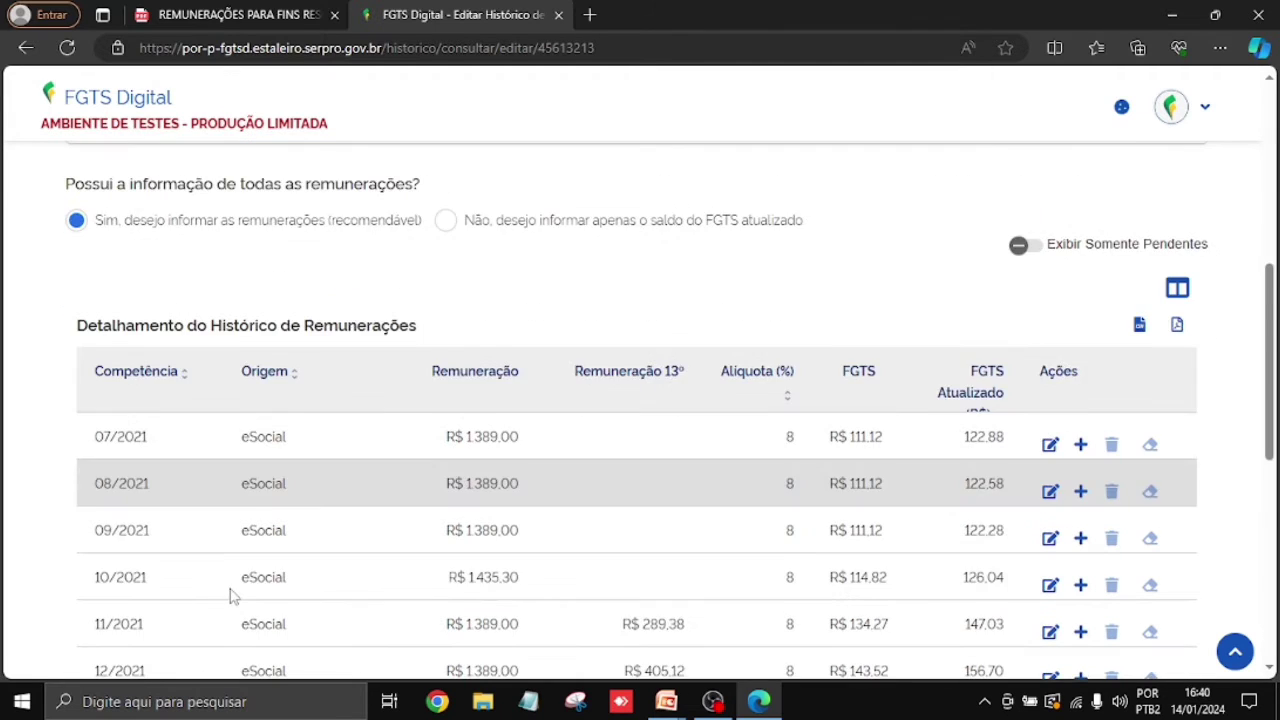
scroll(228, 595, "down", 1)
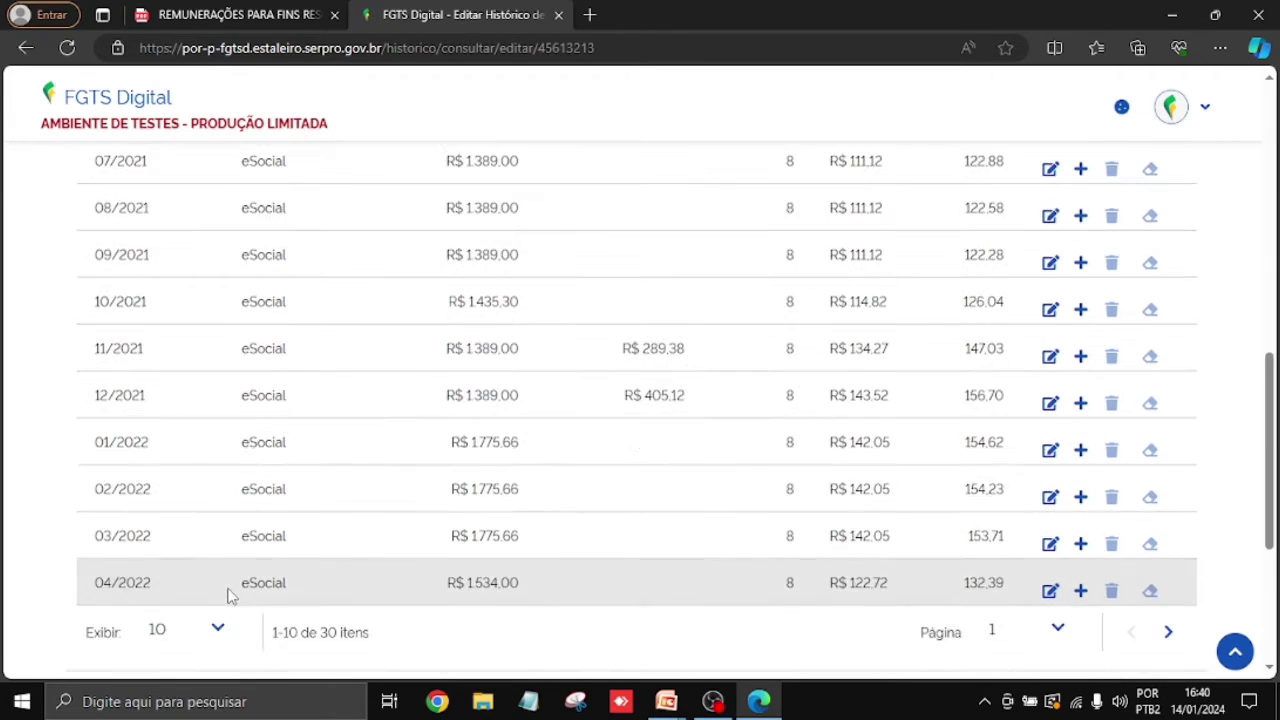
scroll(226, 590, "up", 1)
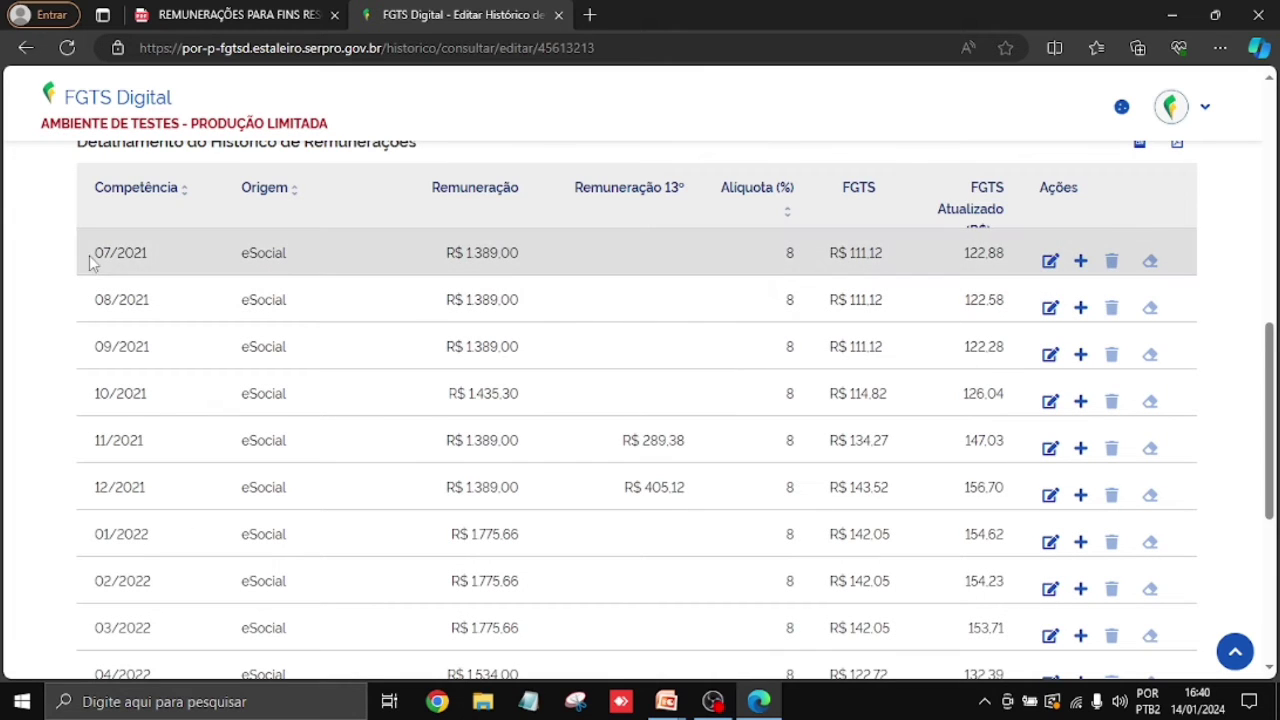
left_click_drag(91, 252, 158, 254)
scroll(257, 395, "down", 1)
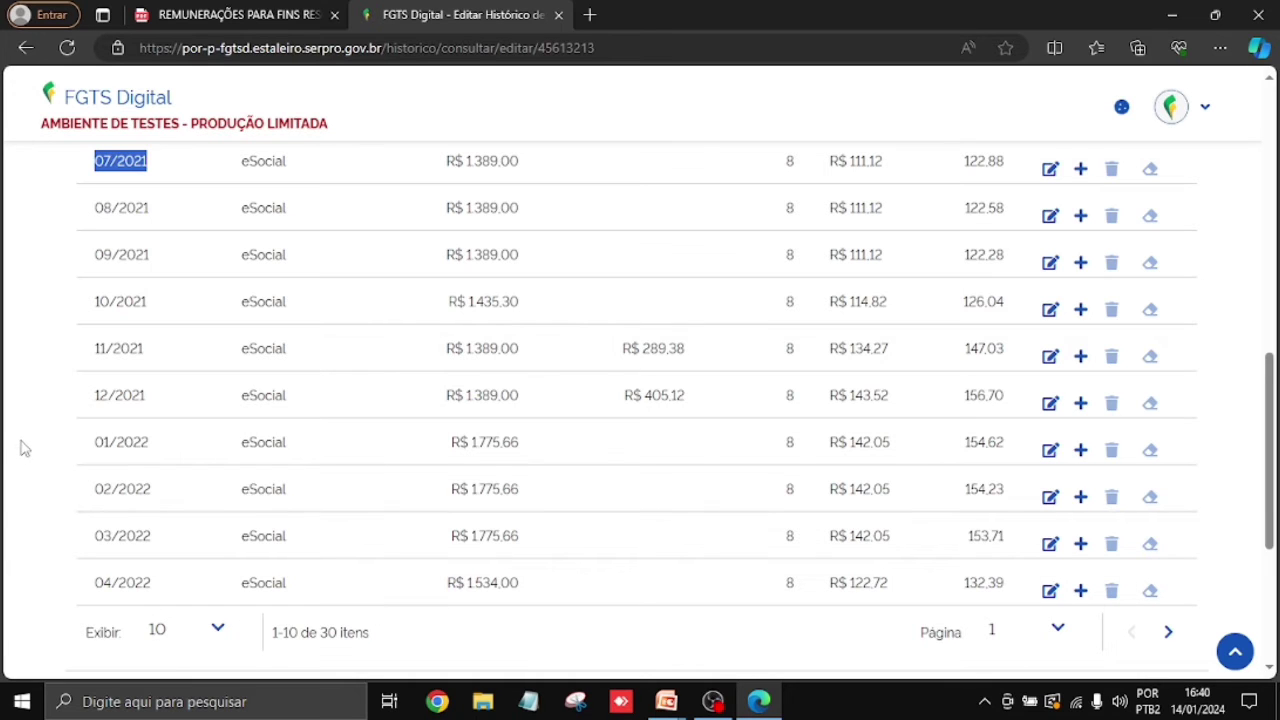
- Set the remuneration history table to display 100 items per page
scroll(25, 448, "down", 1)
left_click(219, 549)
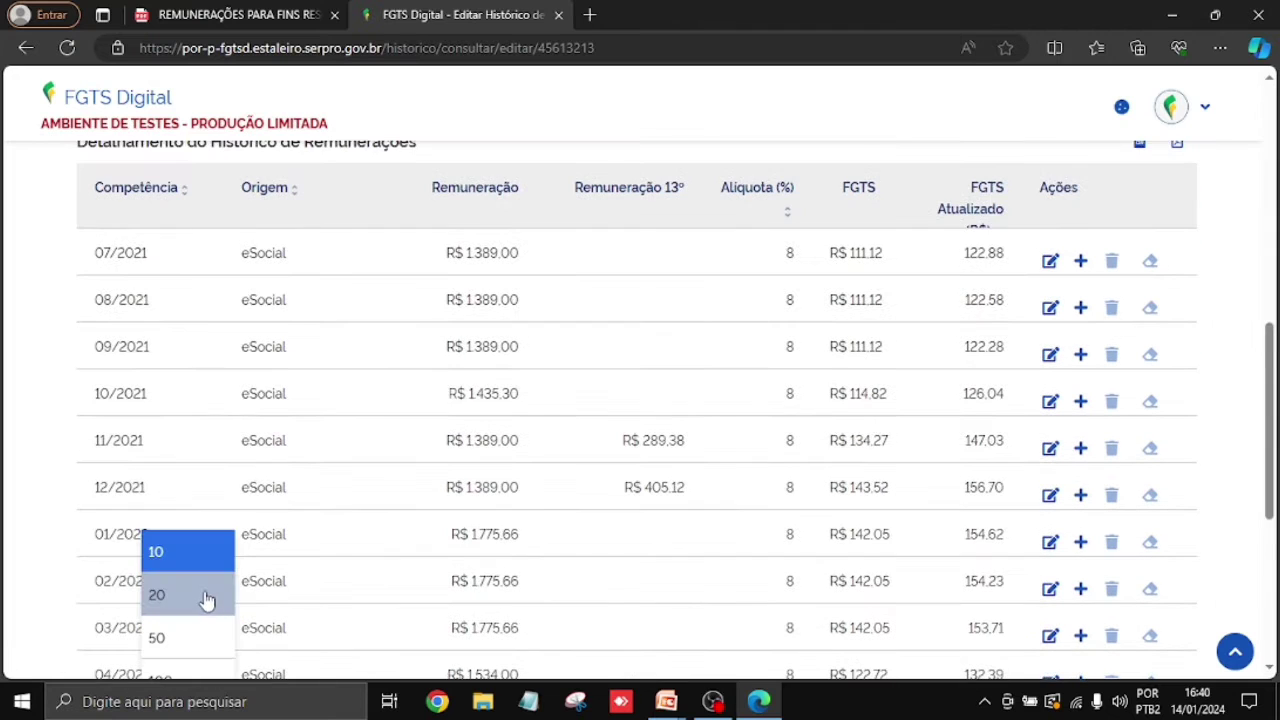
left_click(220, 537)
left_click(220, 537)
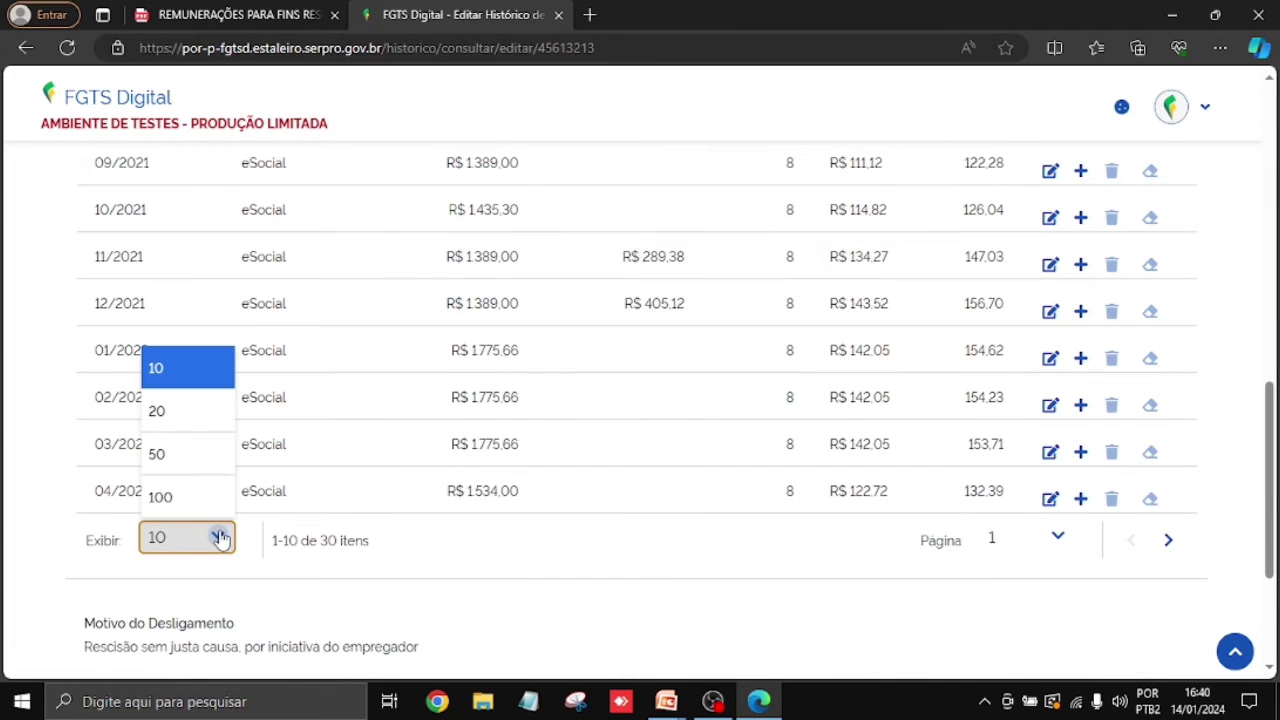
left_click(192, 500)
- Check the remaining monthly entries through competência 12/2023 and the FGTS balance and indemnity summary below them
scroll(255, 472, "down", 5)
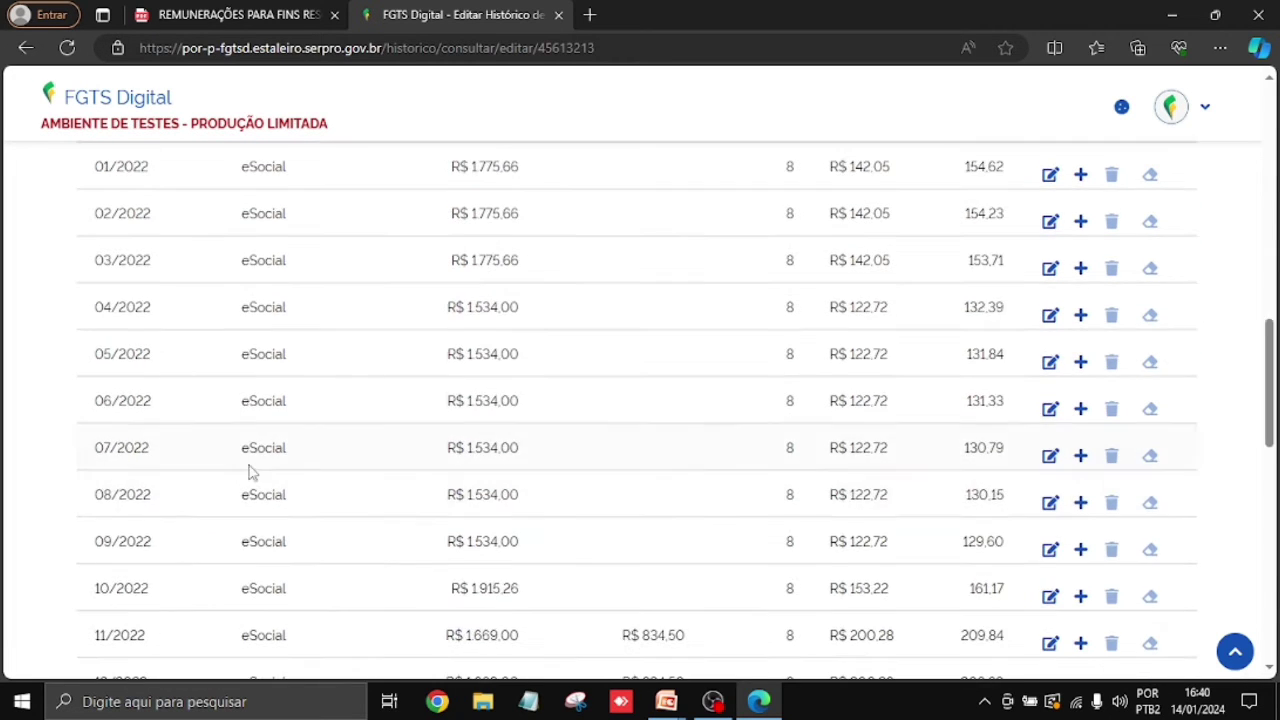
scroll(255, 465, "down", 6)
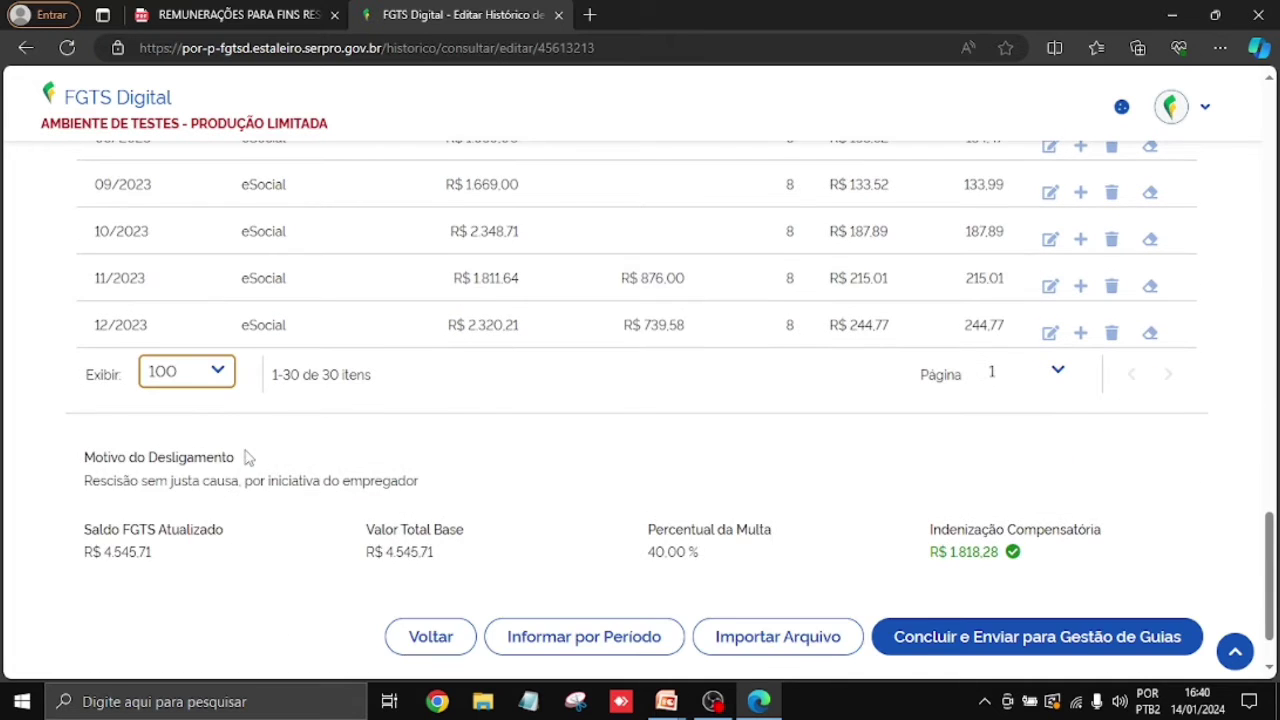
scroll(200, 465, "up", 1)
left_click_drag(77, 417, 154, 419)
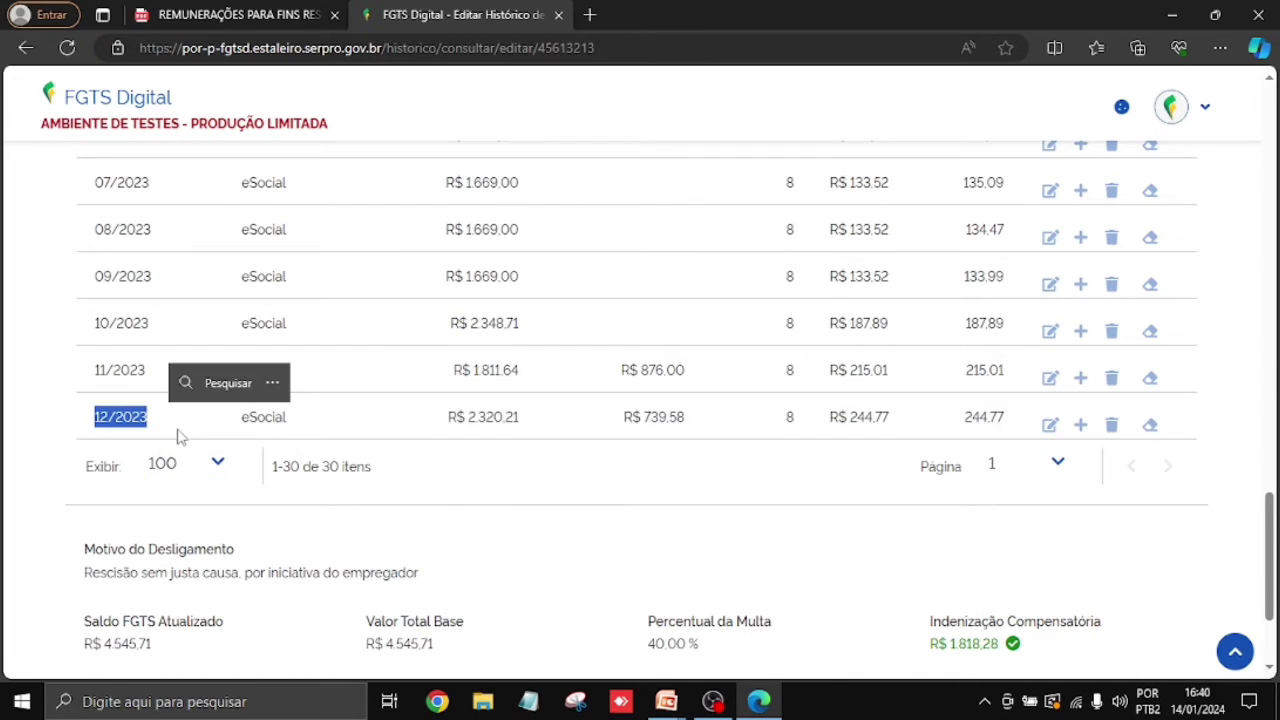
- Check the Origem of the monthly entries in the Detalhamento do Histórico de Remunerações, starting from competência 07/2021
scroll(178, 436, "up", 7)
scroll(178, 436, "up", 6)
scroll(172, 434, "down", 1)
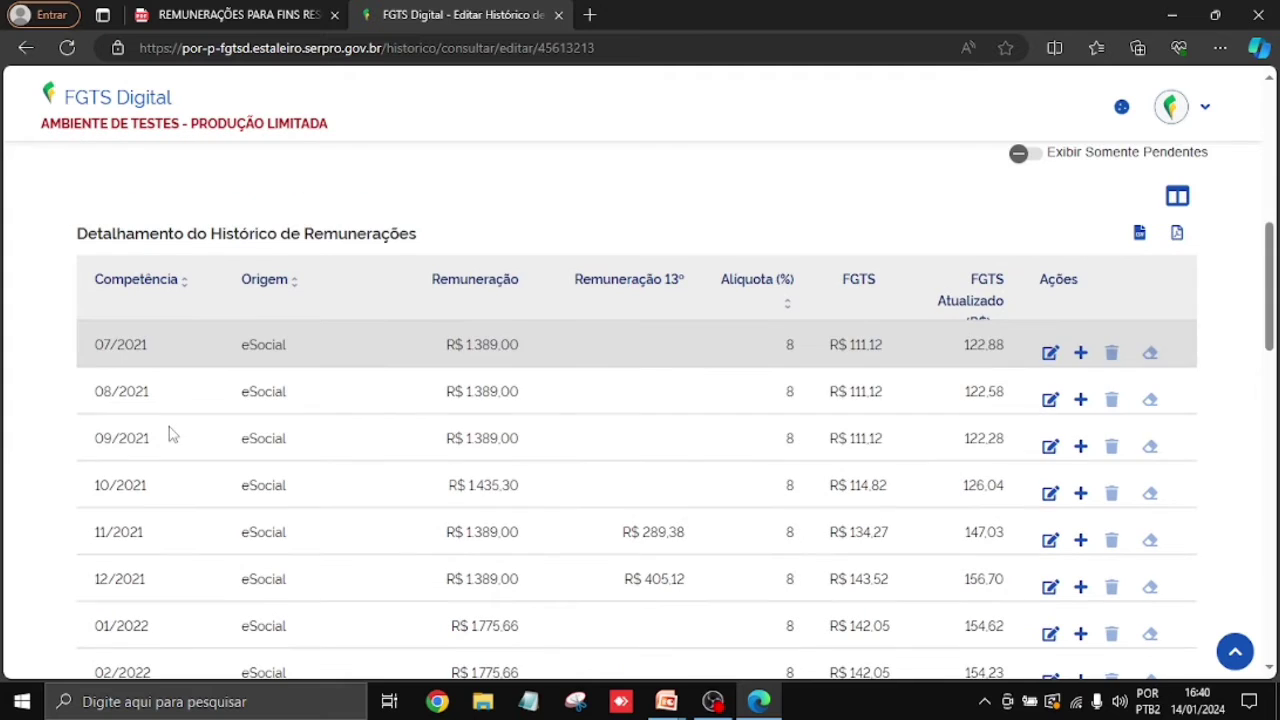
left_click_drag(237, 286, 294, 291)
scroll(265, 450, "down", 1)
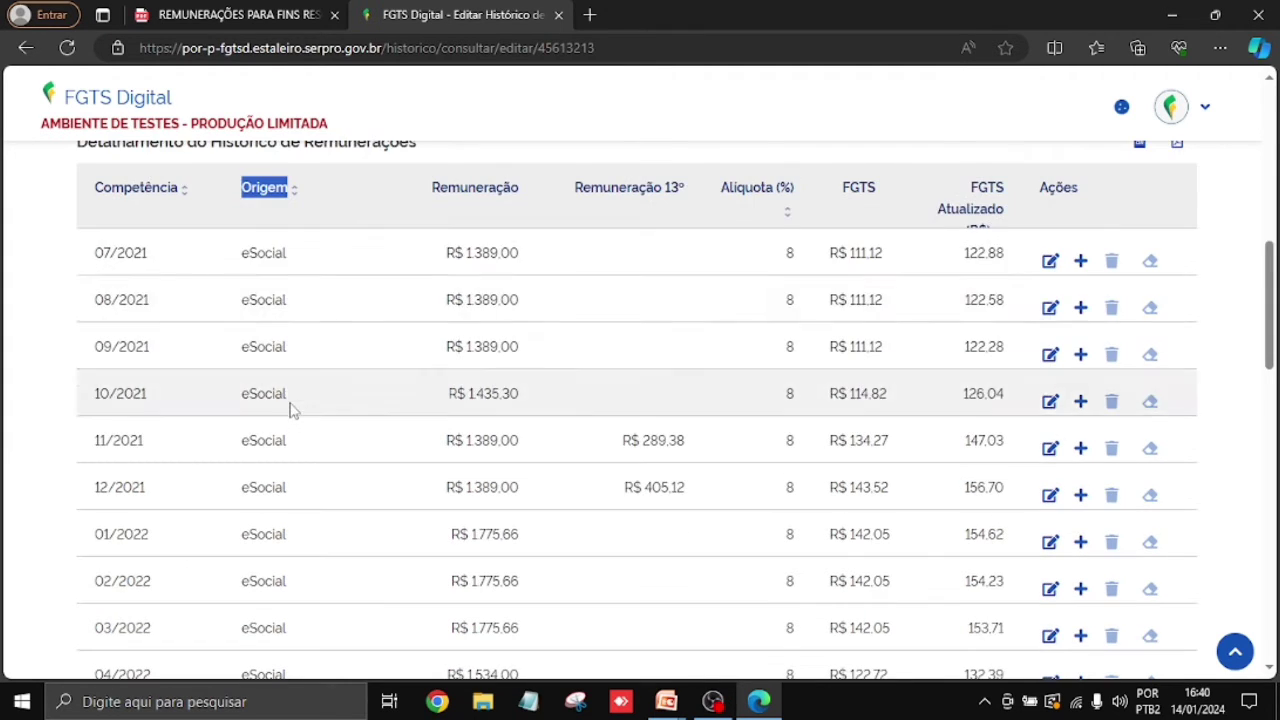
double_click(242, 256)
double_click(256, 302)
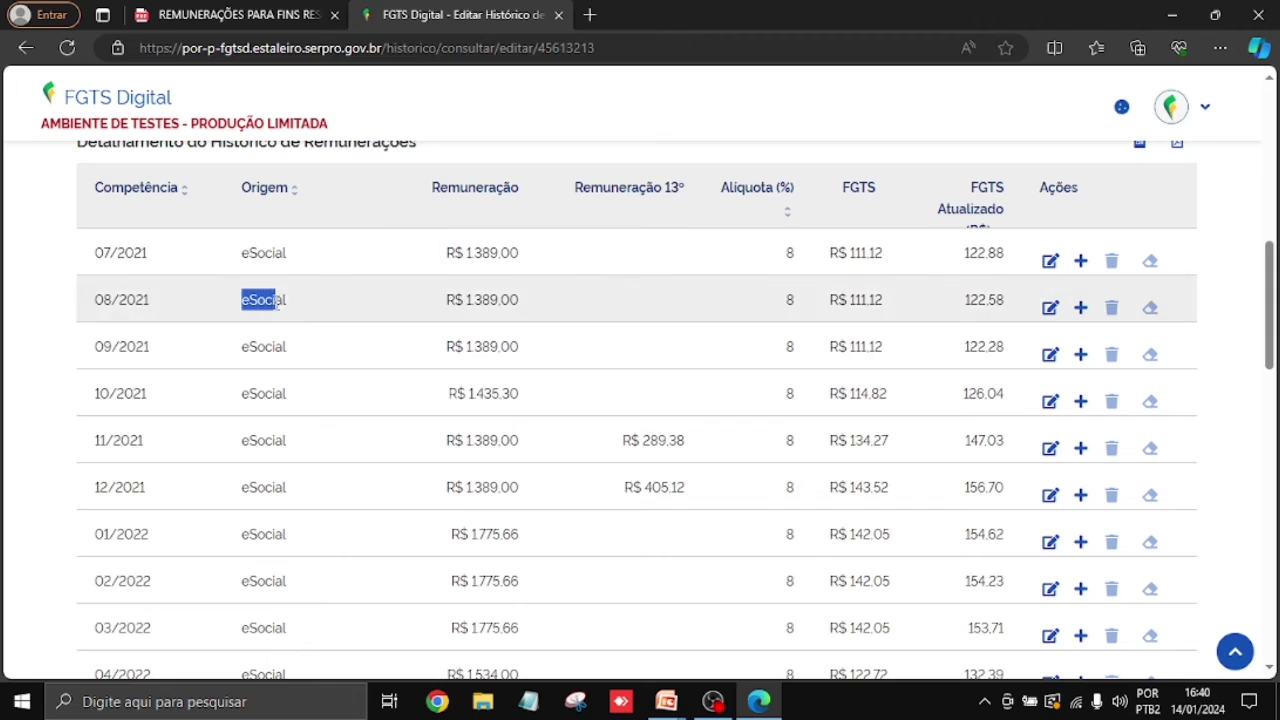
double_click(251, 352)
double_click(245, 397)
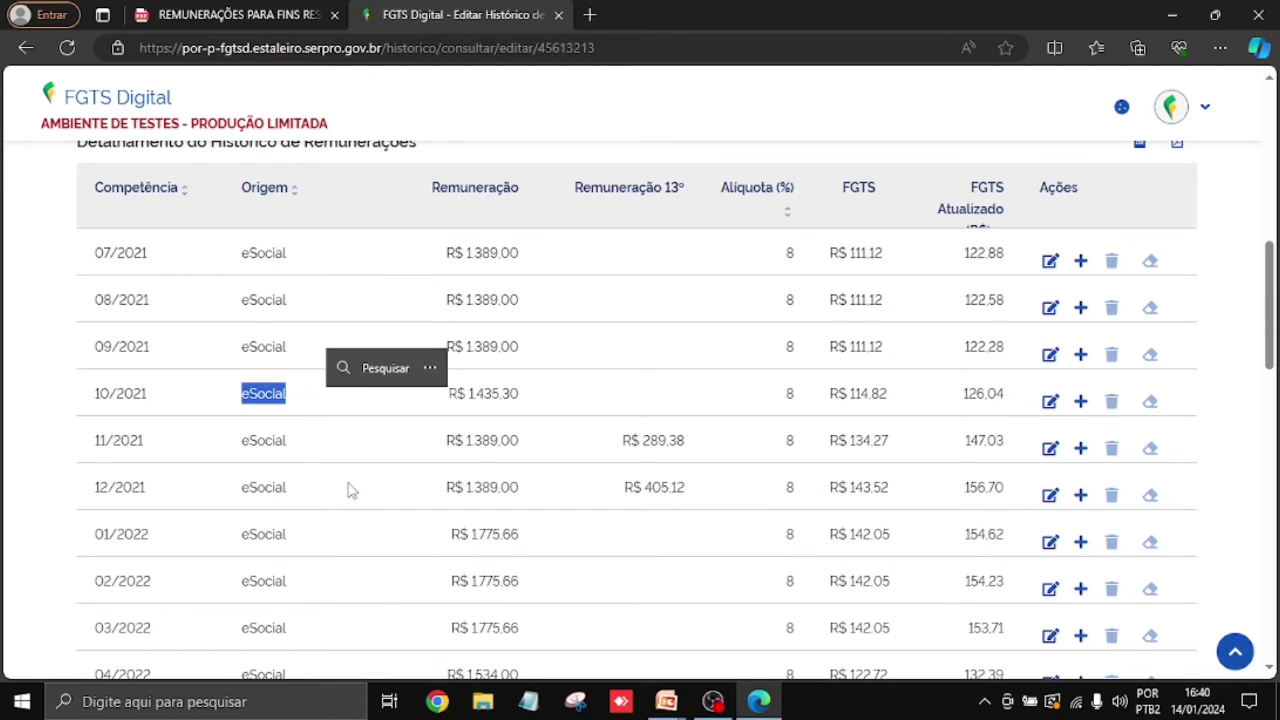
left_click(350, 490)
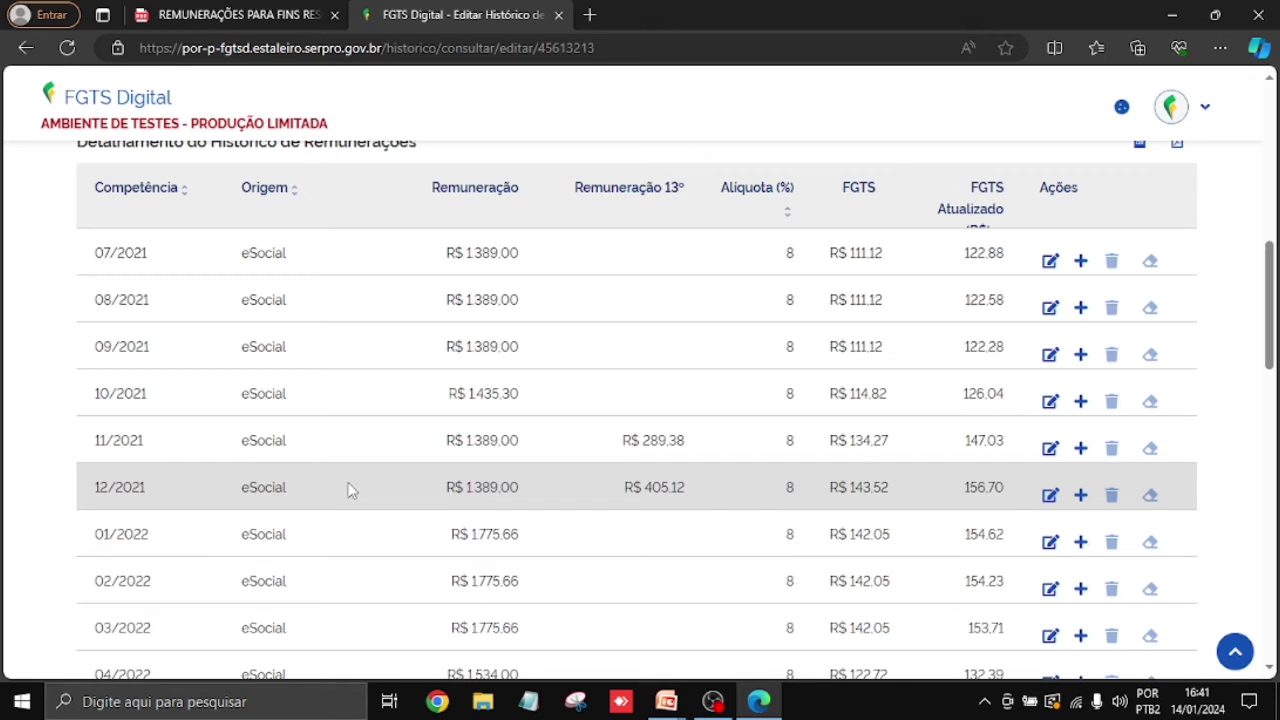
- Review the options for "Possui a informação de todas as remunerações?" alongside the worker data and the monthly remuneration entries
scroll(350, 490, "up", 5)
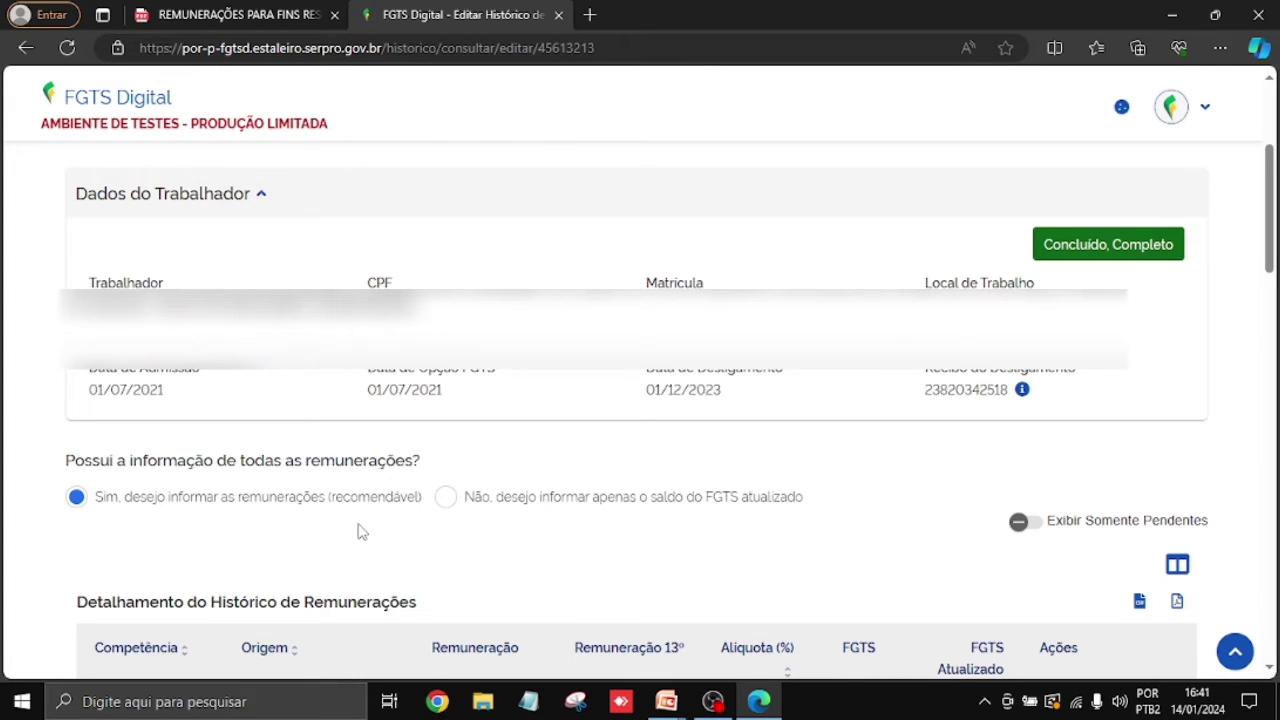
scroll(362, 532, "down", 1)
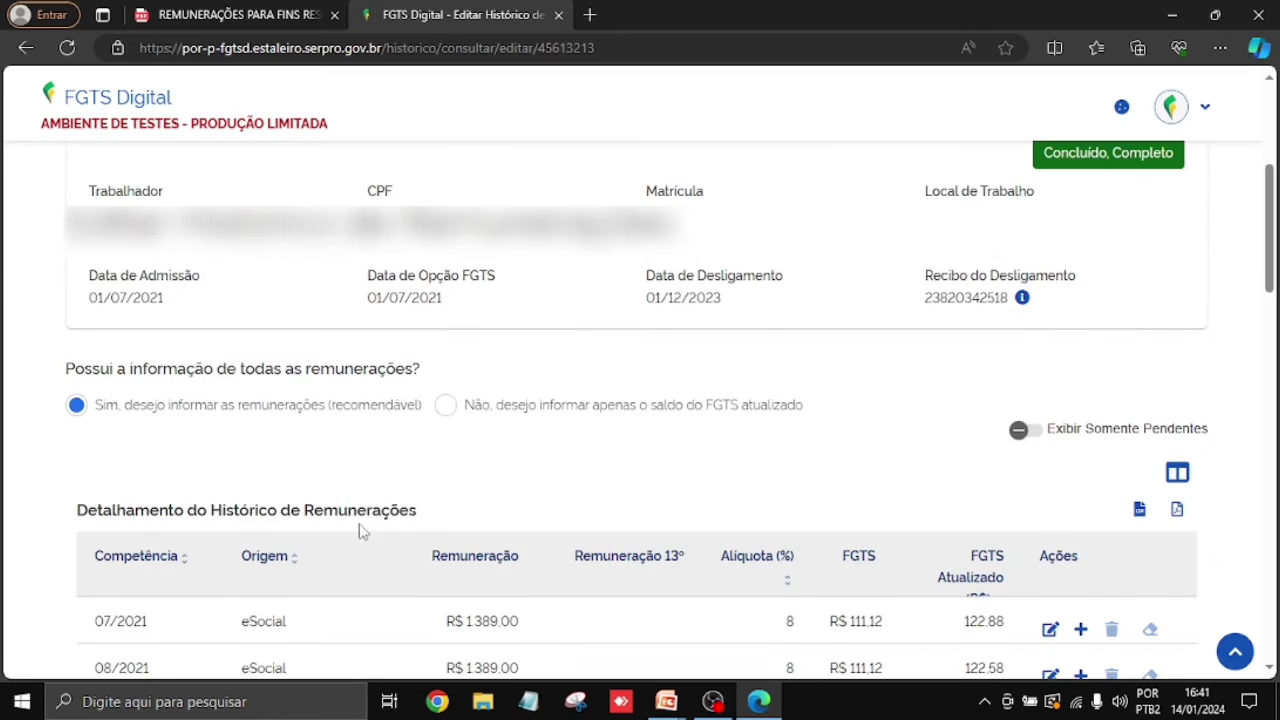
scroll(362, 532, "down", 2)
scroll(359, 525, "down", 1)
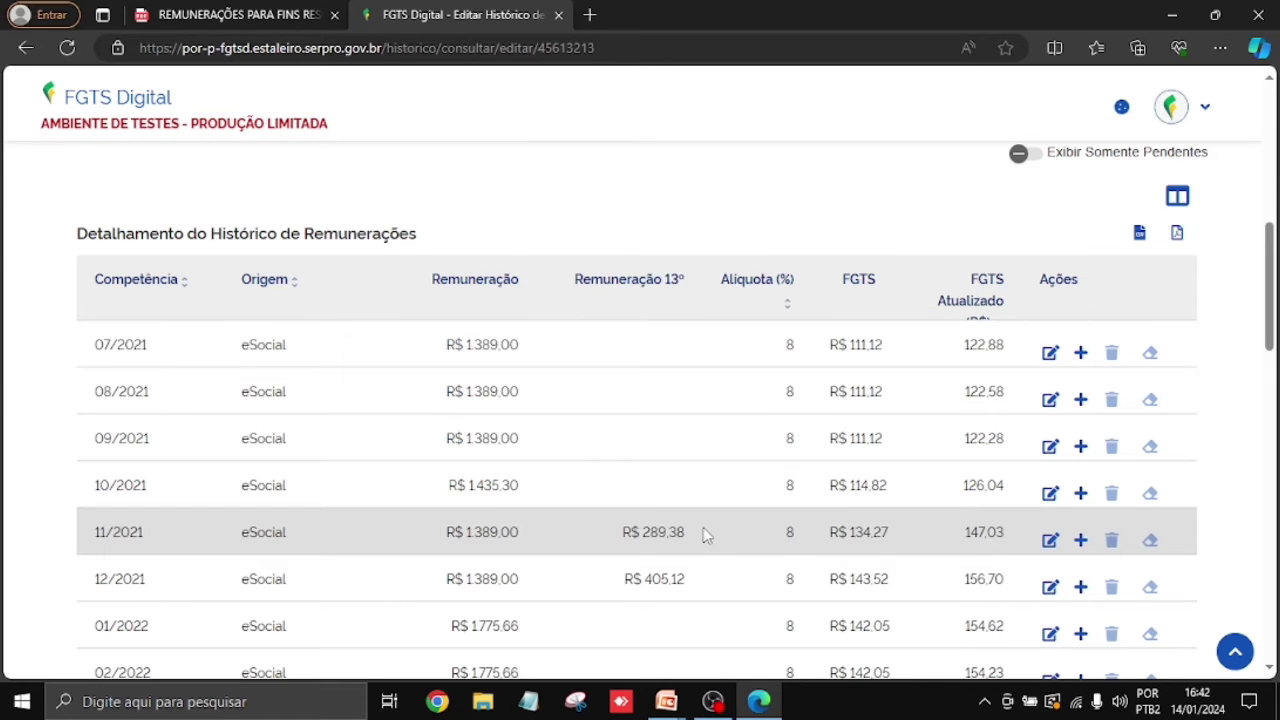
scroll(703, 535, "up", 3)
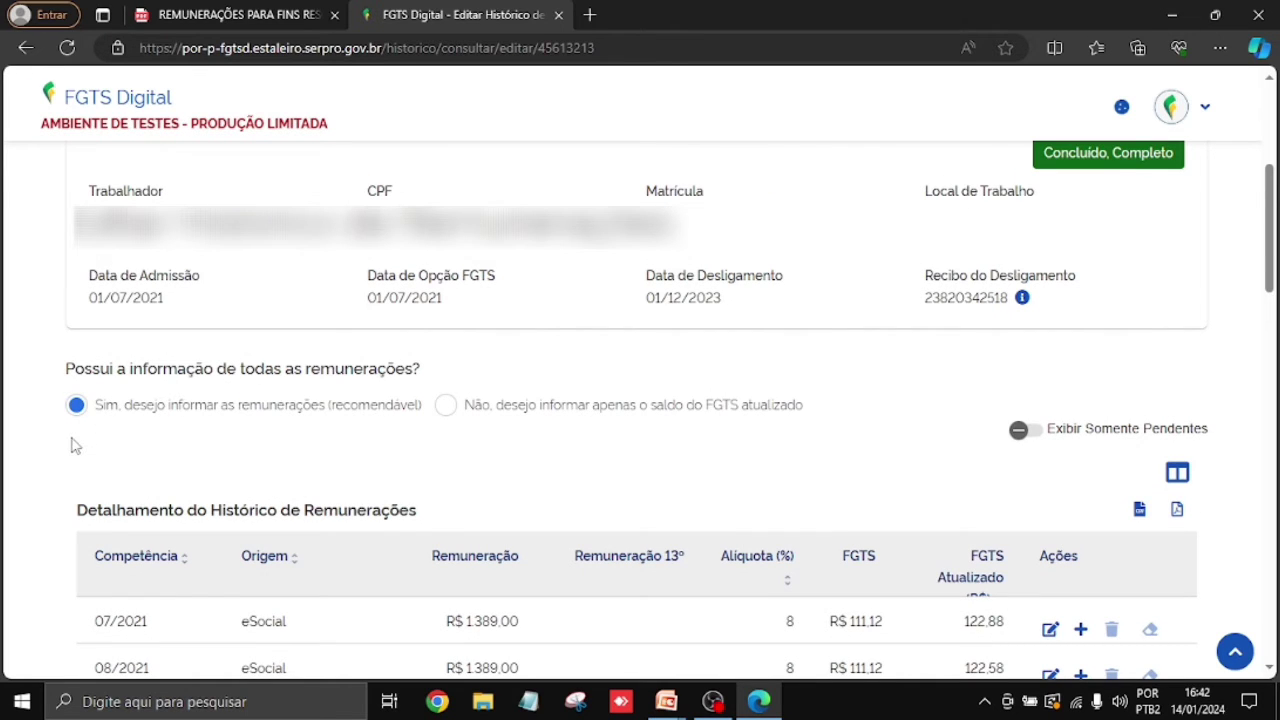
scroll(71, 445, "down", 5)
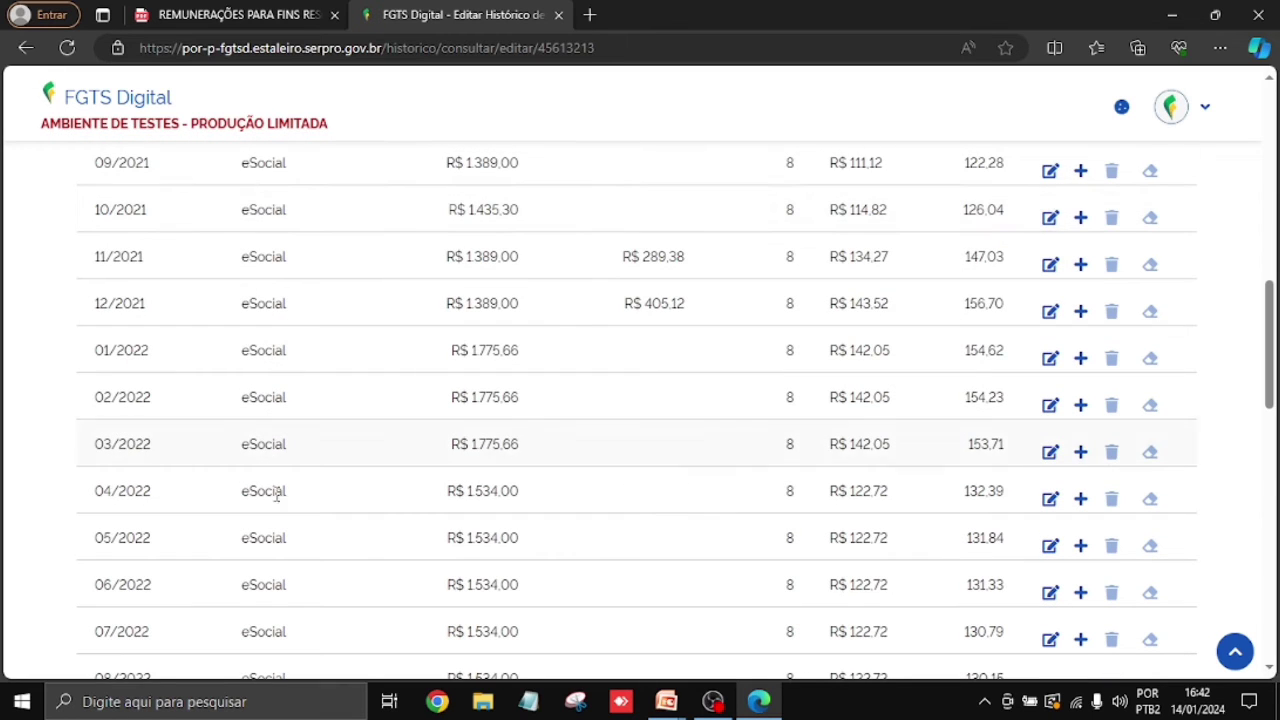
scroll(280, 628, "up", 5)
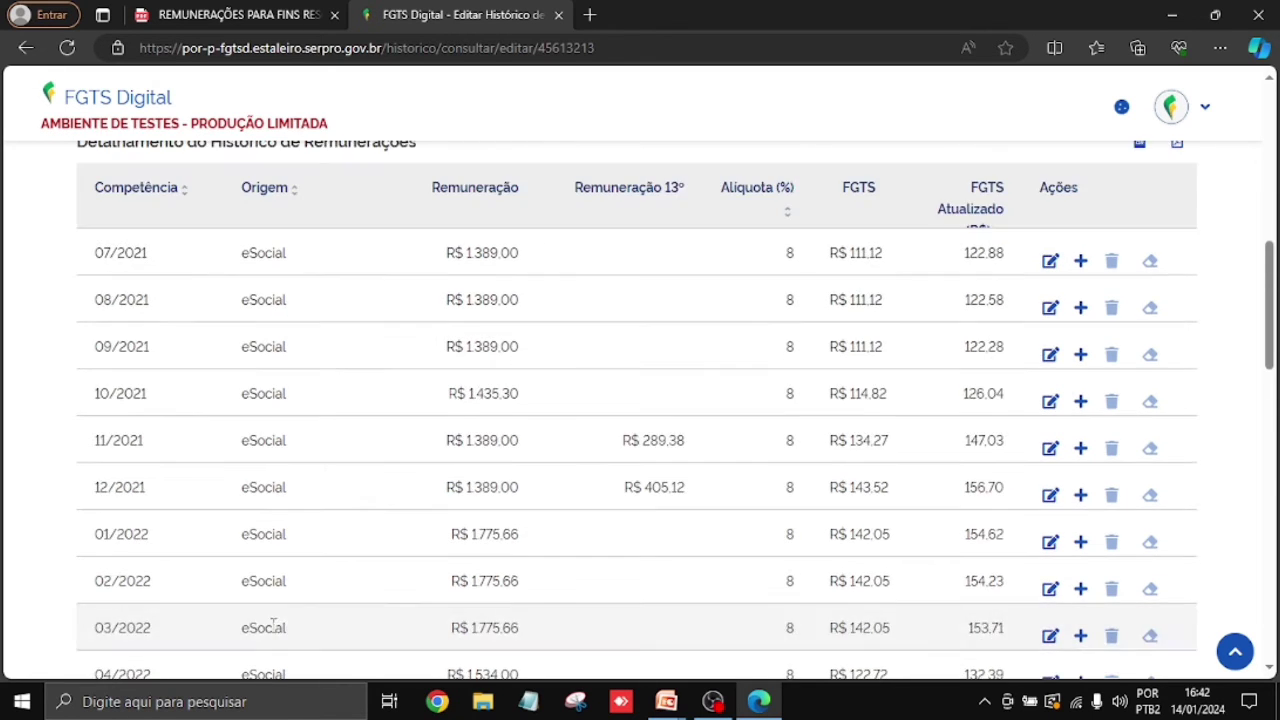
scroll(270, 625, "down", 3)
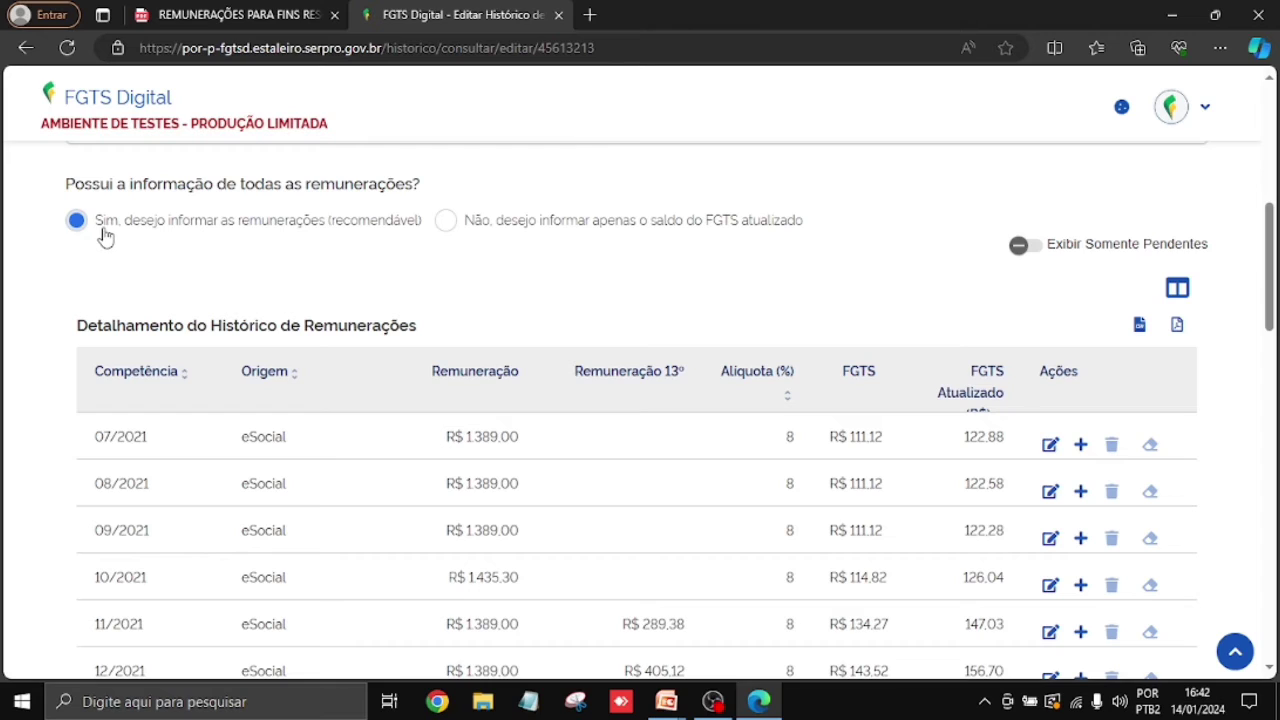
- Choose to inform only the updated FGTS balance, set Saldo FGTS Atualizado to 43.007,89 and check the Indenização Compensatória
left_click(446, 222)
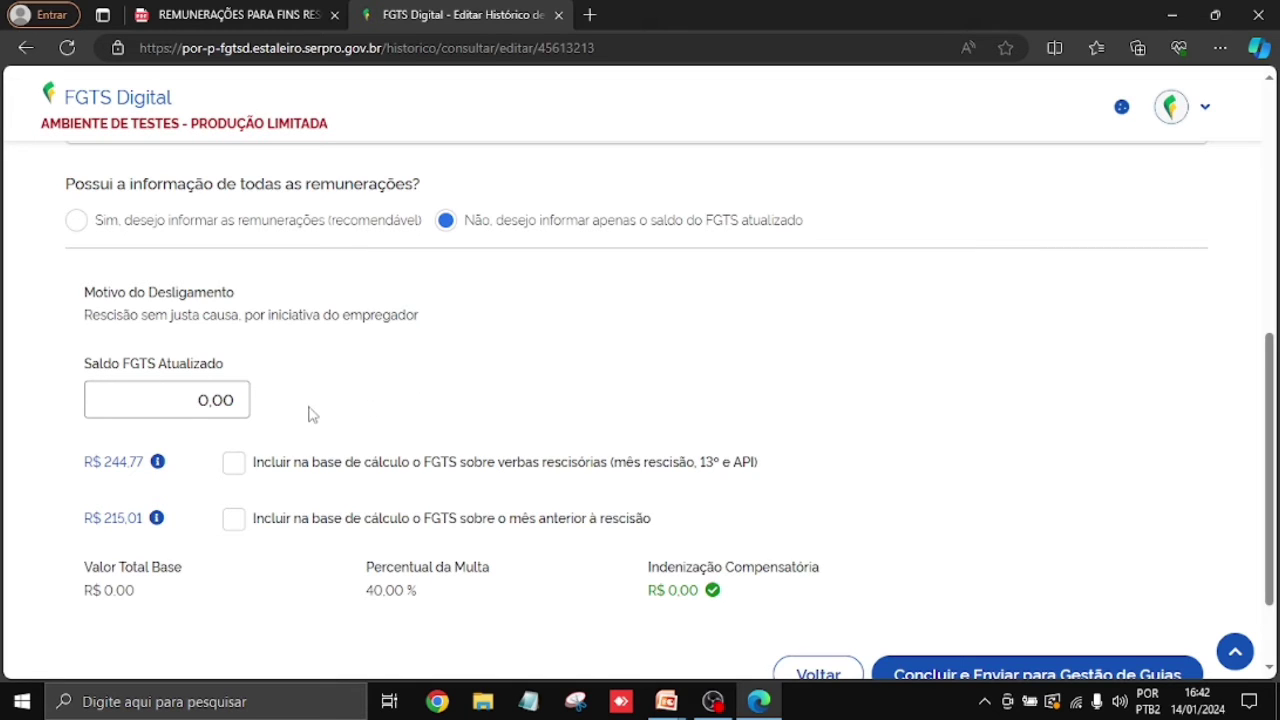
left_click(195, 396)
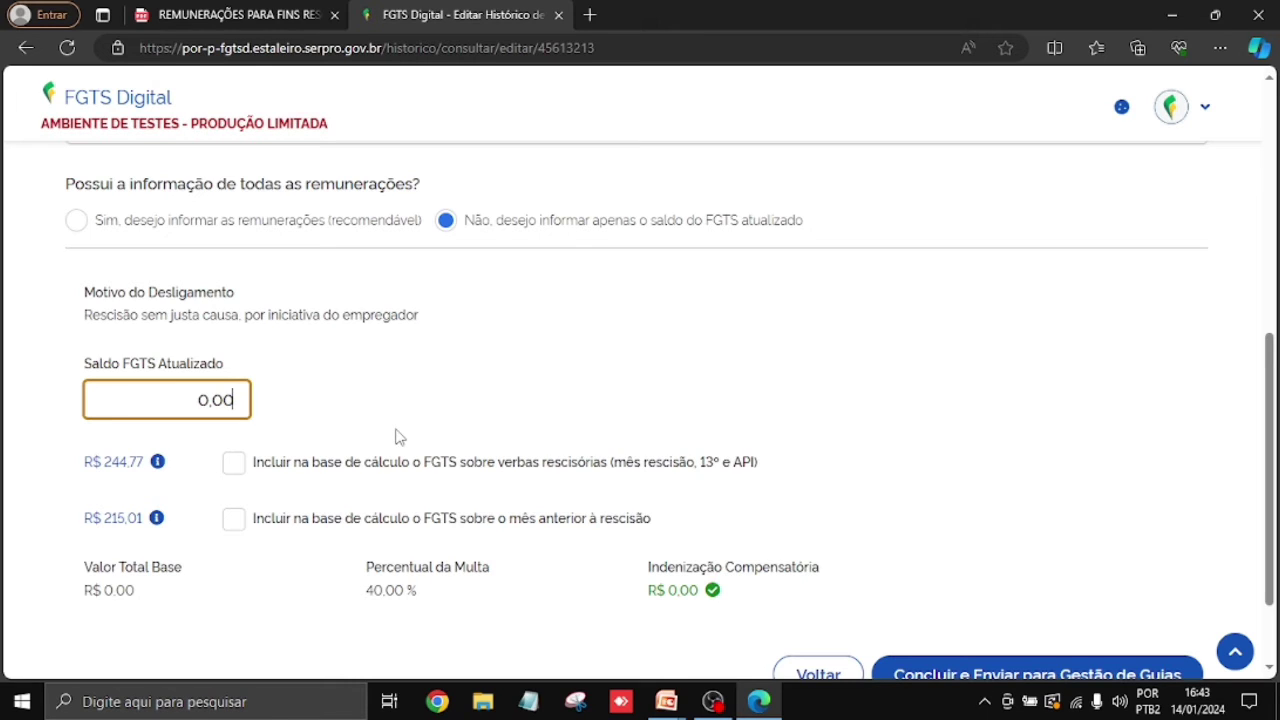
type("430")
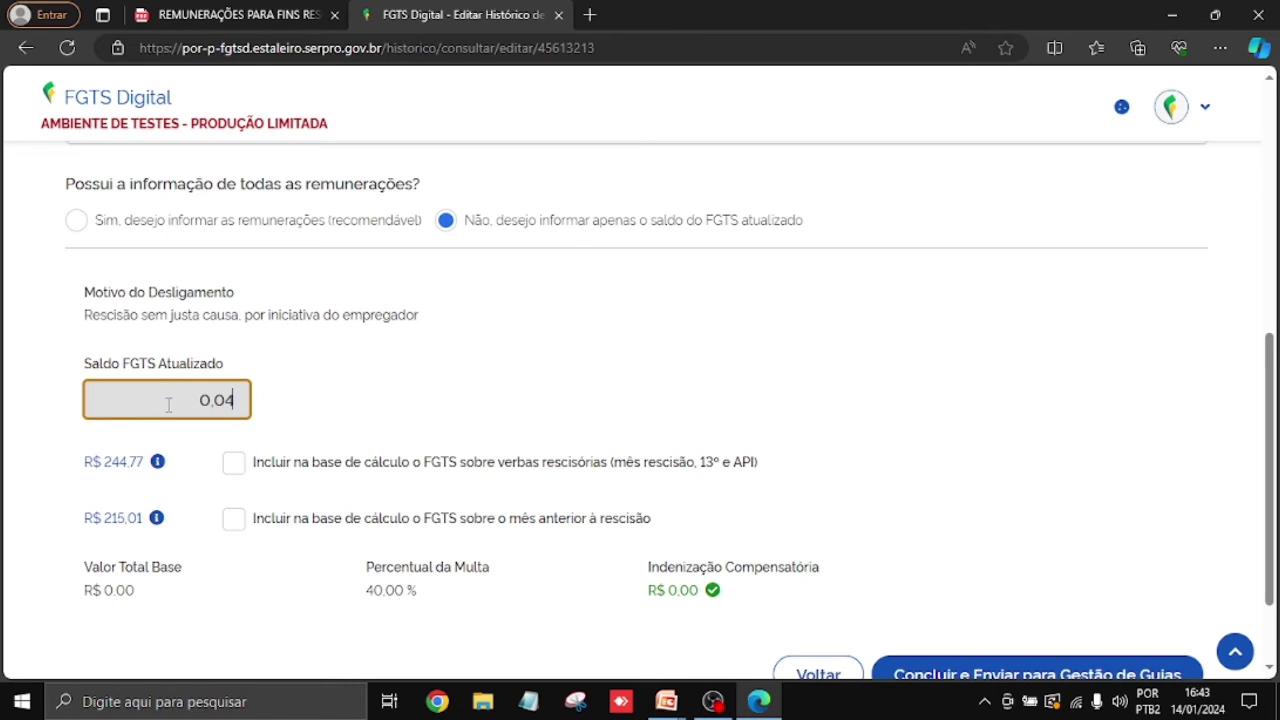
type("0789")
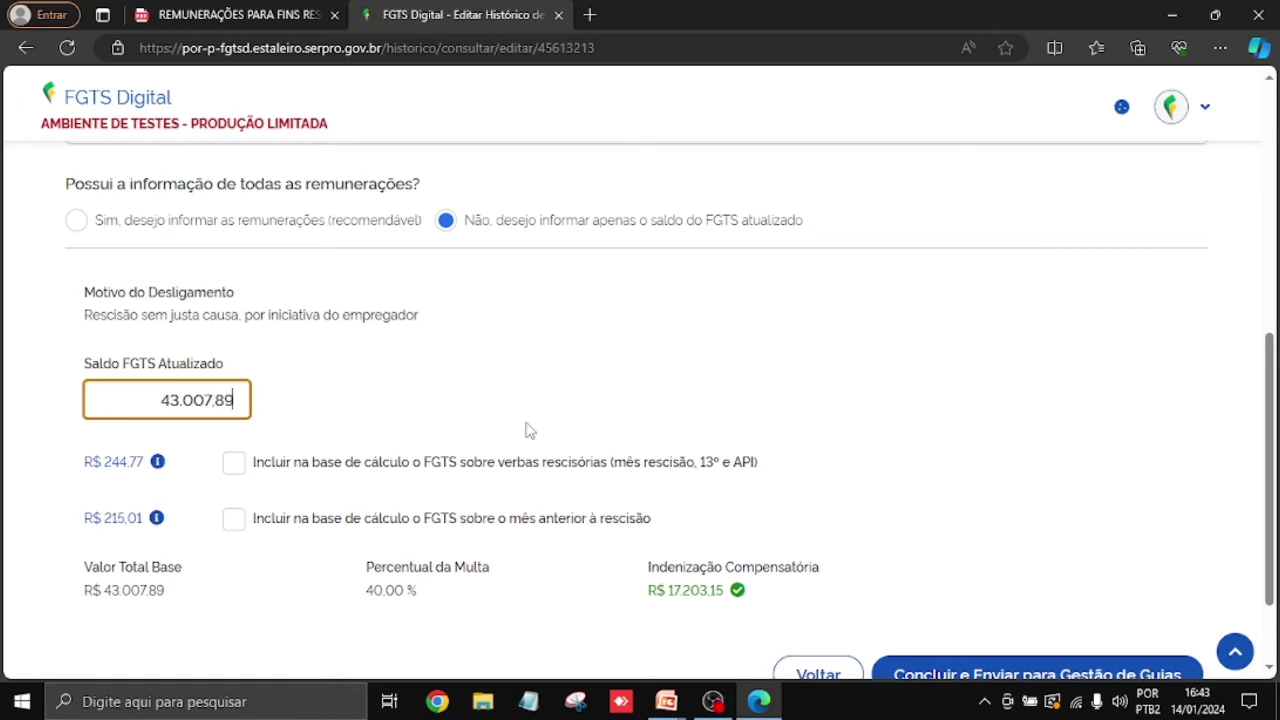
scroll(312, 546, "down", 1)
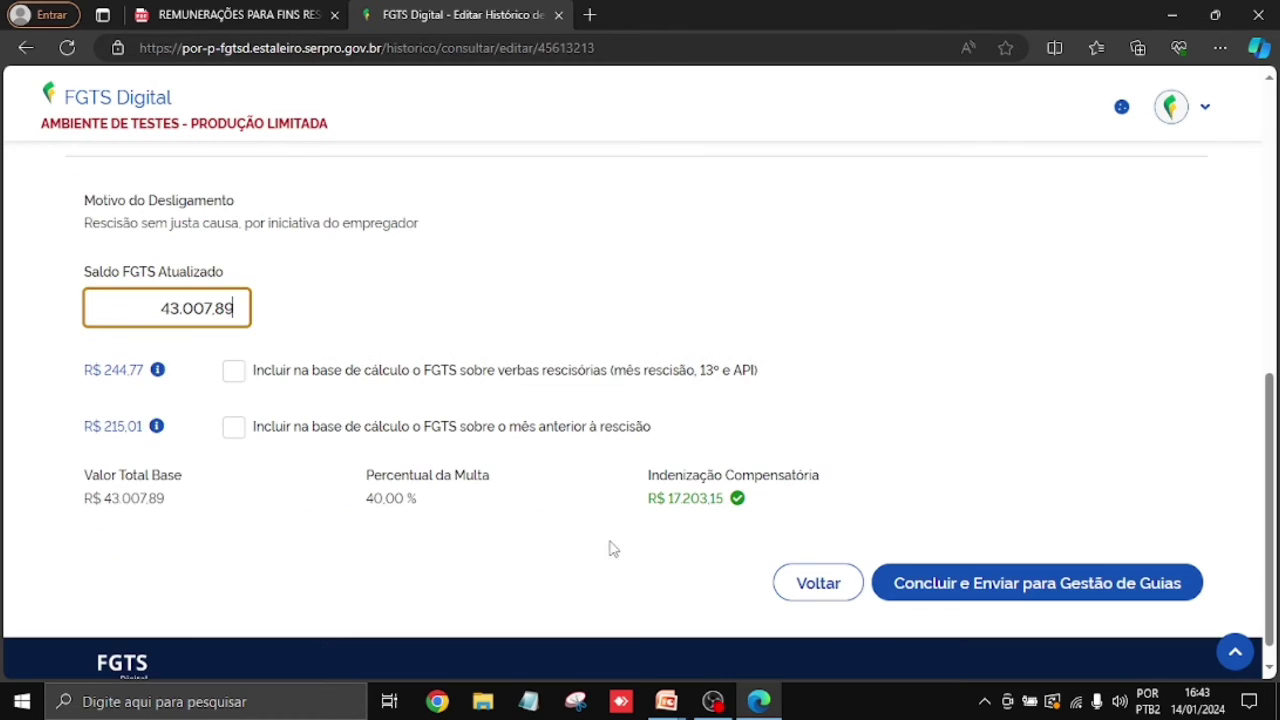
left_click_drag(610, 510, 760, 514)
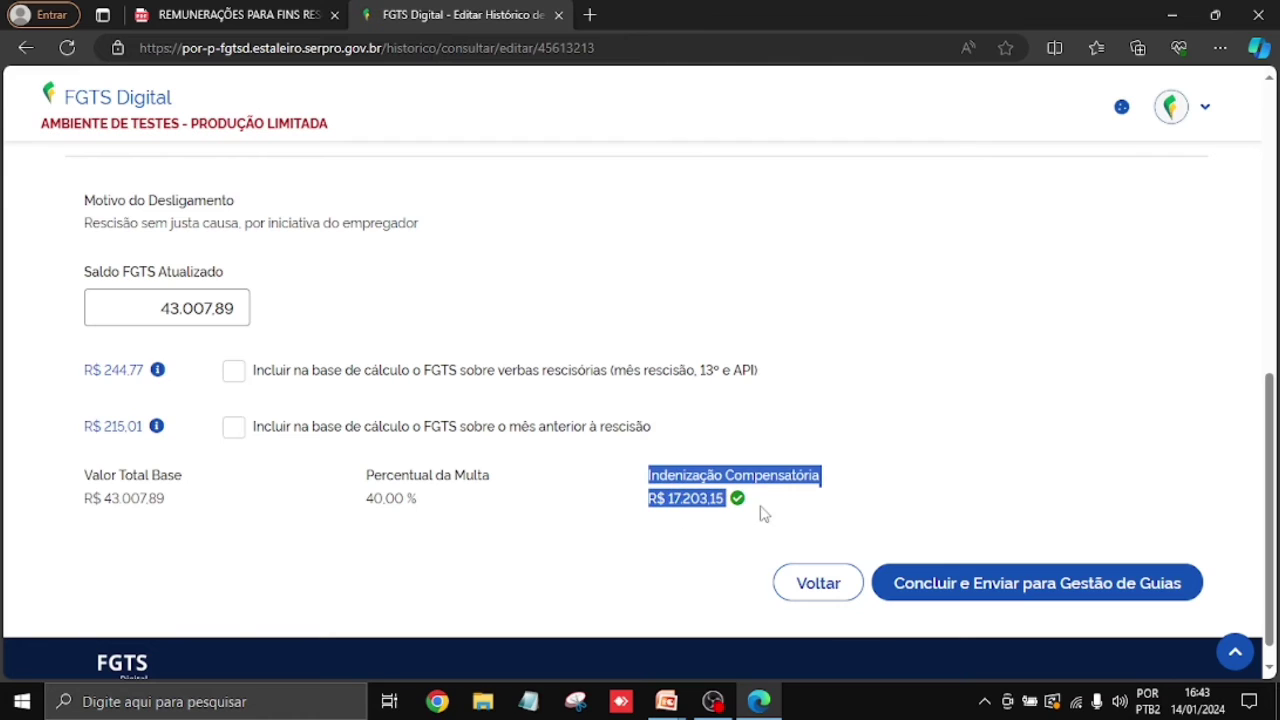
left_click(664, 558)
- Clear the Saldo FGTS Atualizado, check the Indenização Compensatória, and set the balance to 10.000,00
left_click_drag(168, 310, 289, 318)
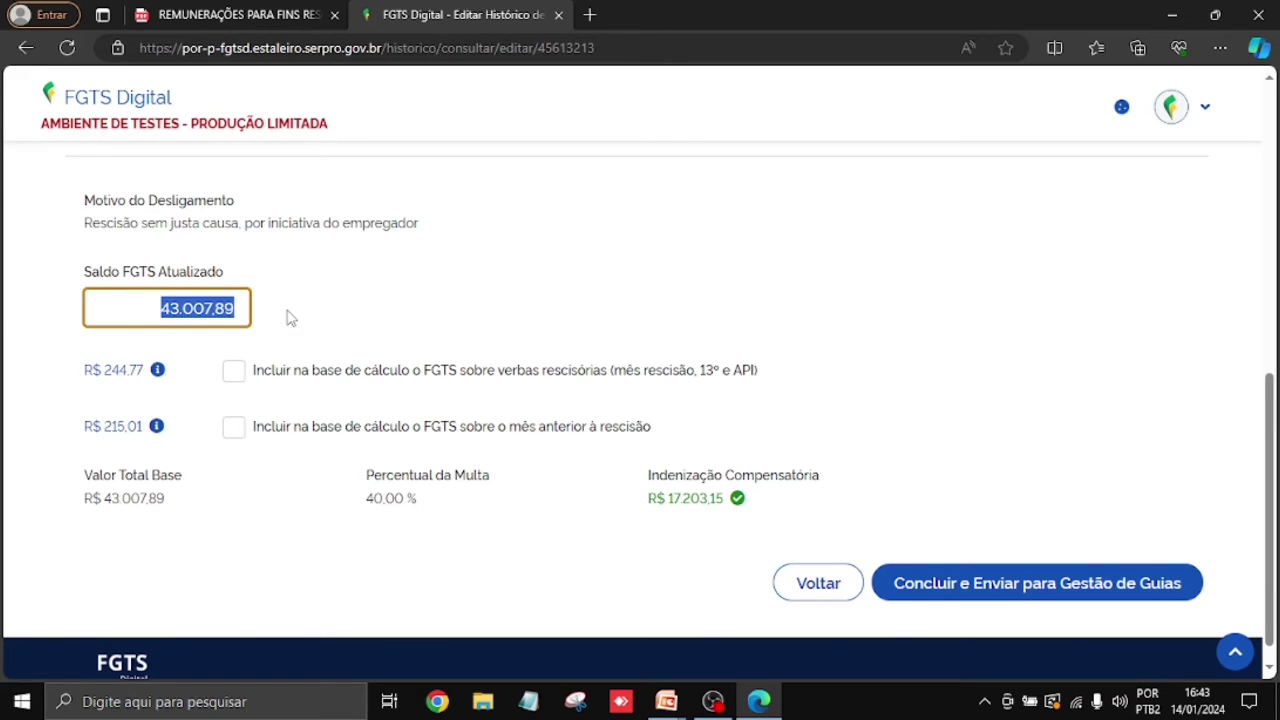
key("BackSpace")
left_click_drag(617, 557, 744, 568)
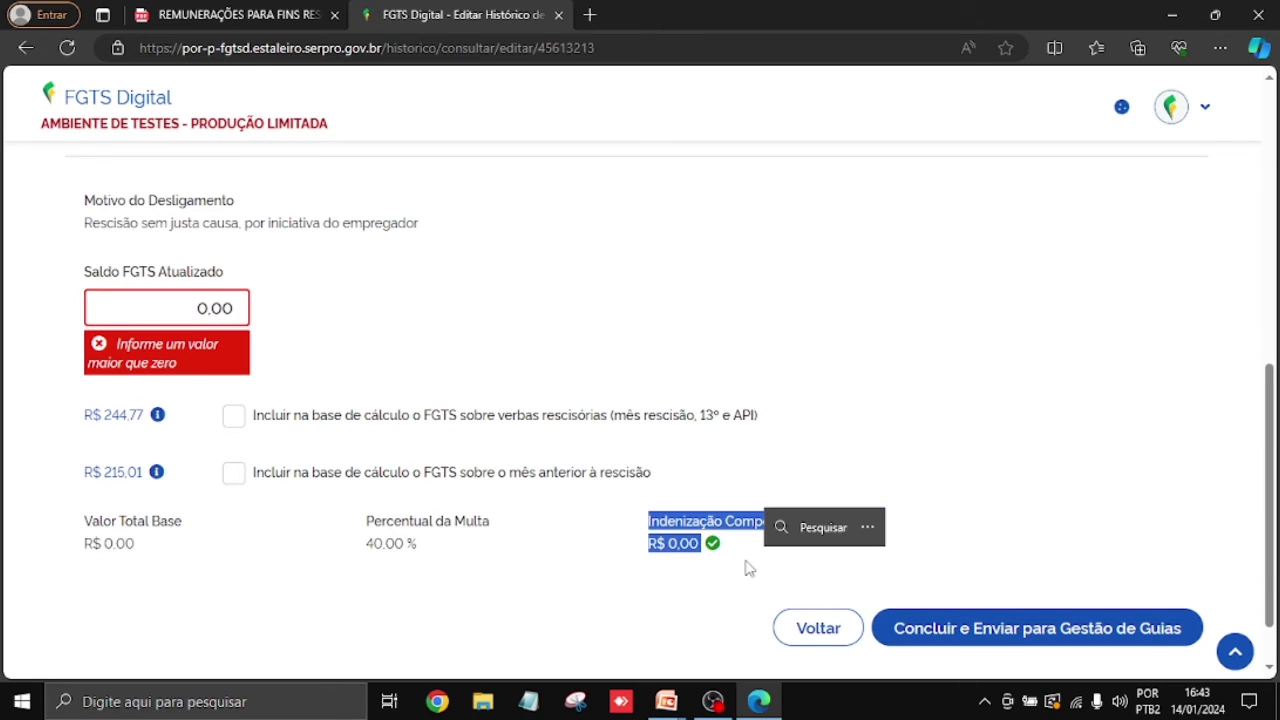
left_click(606, 603)
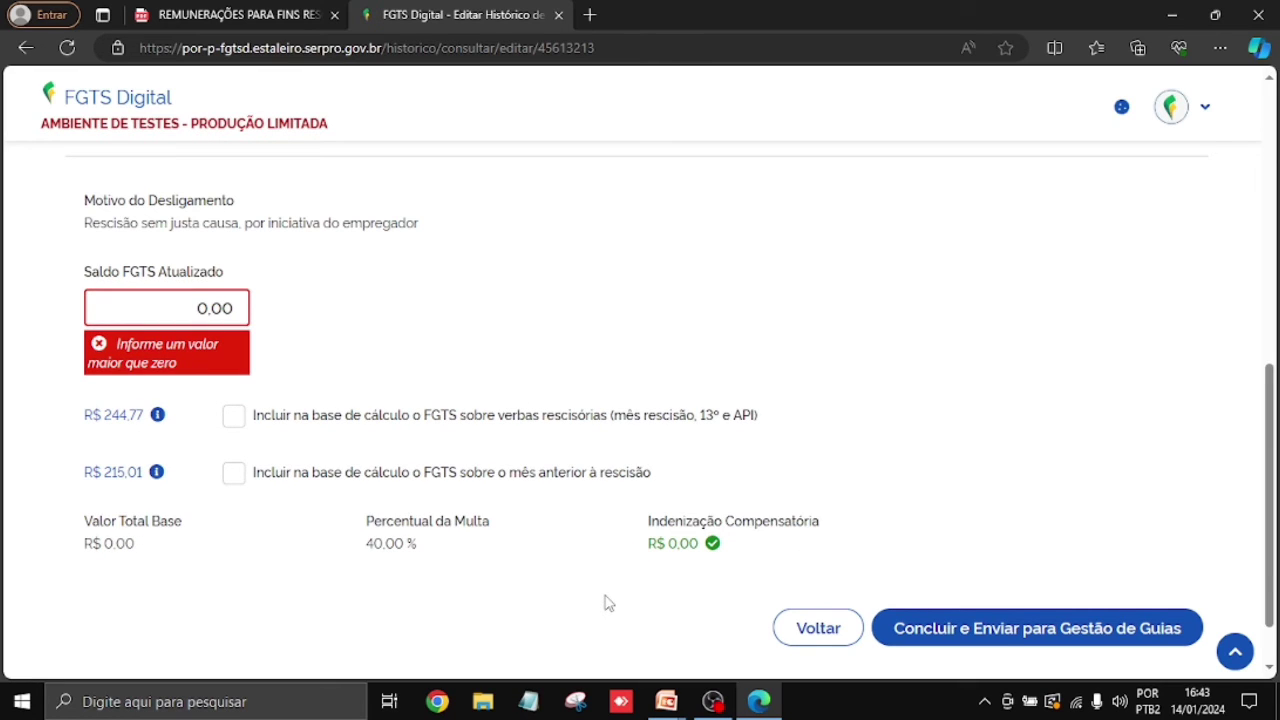
left_click(156, 309)
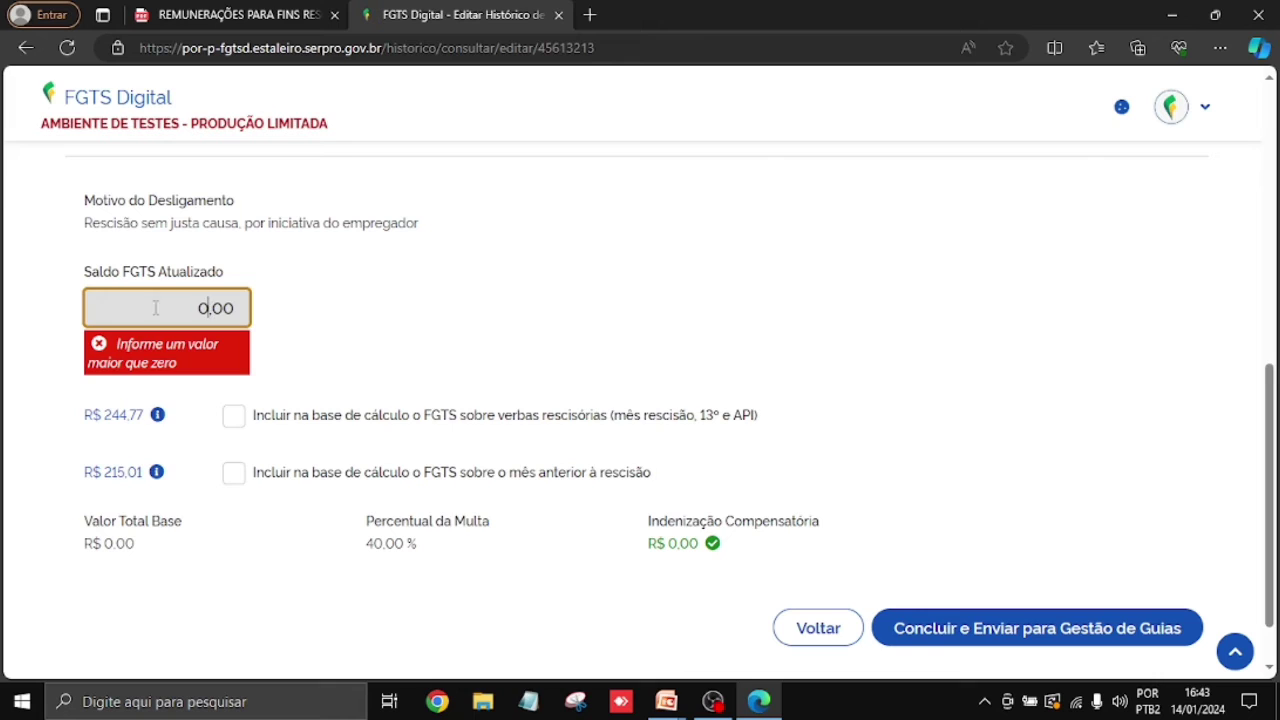
key("ctrl+a")
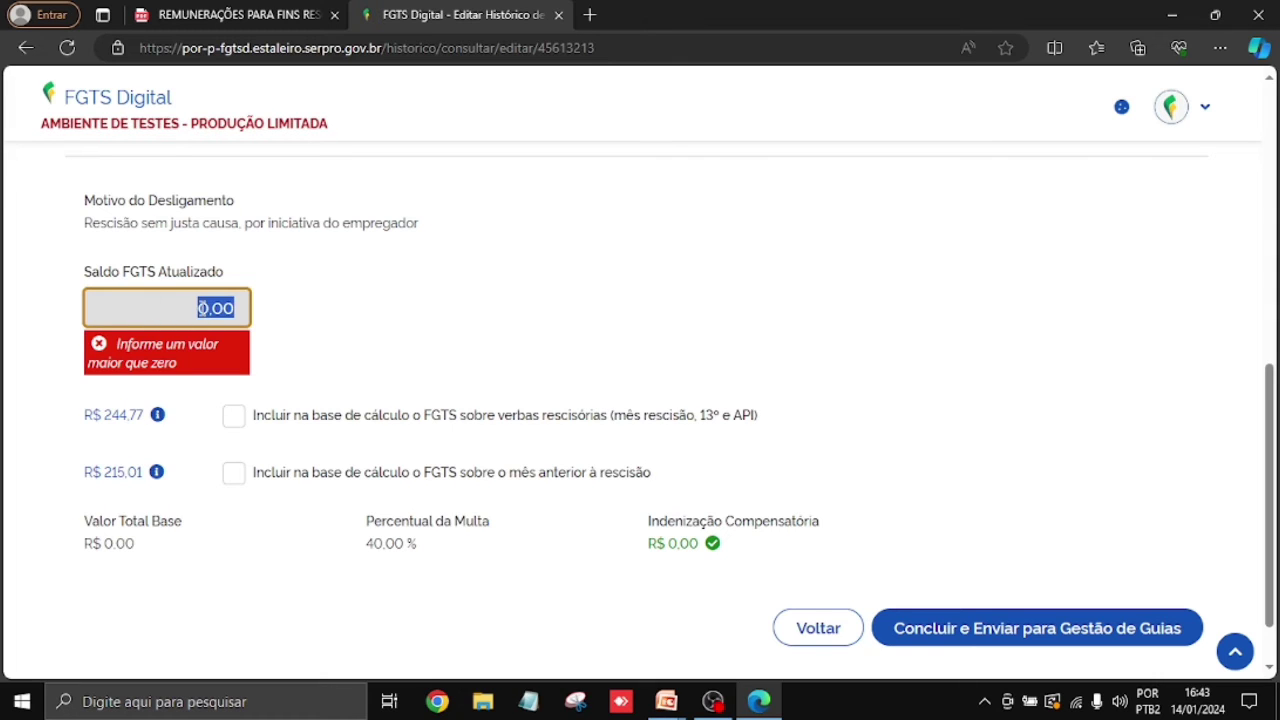
type("10.000,0")
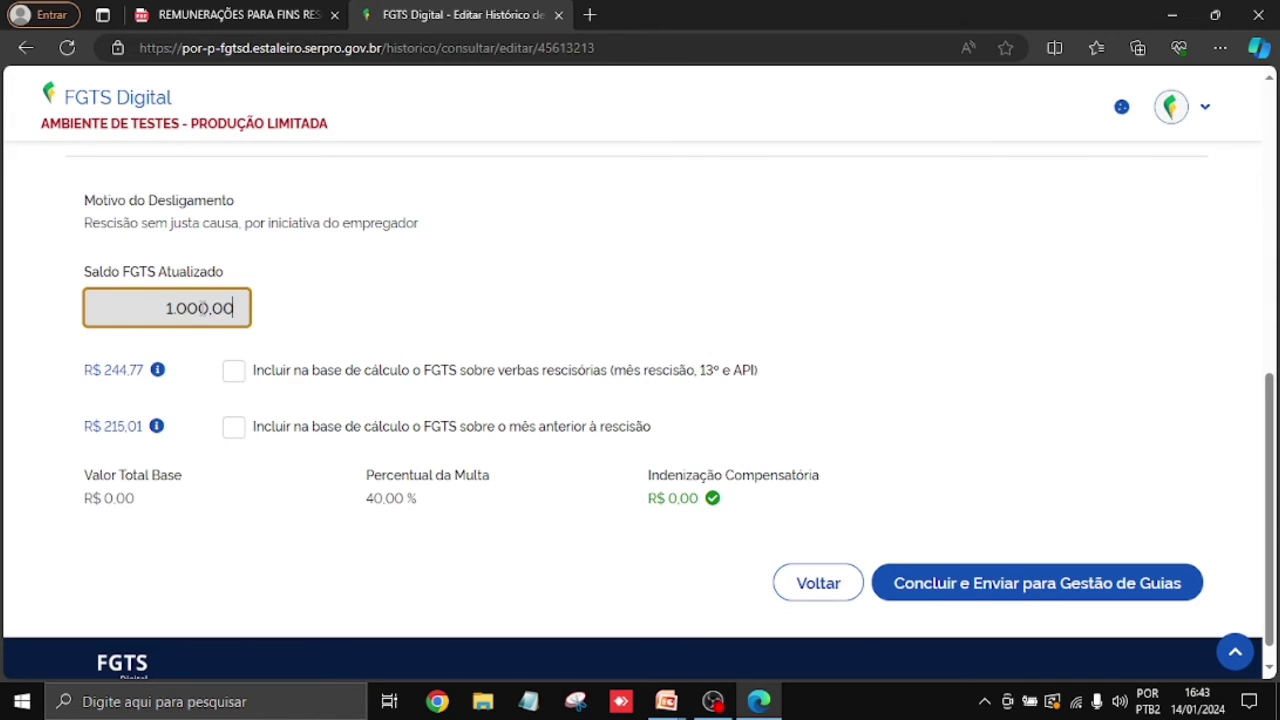
type("0")
key("Tab")
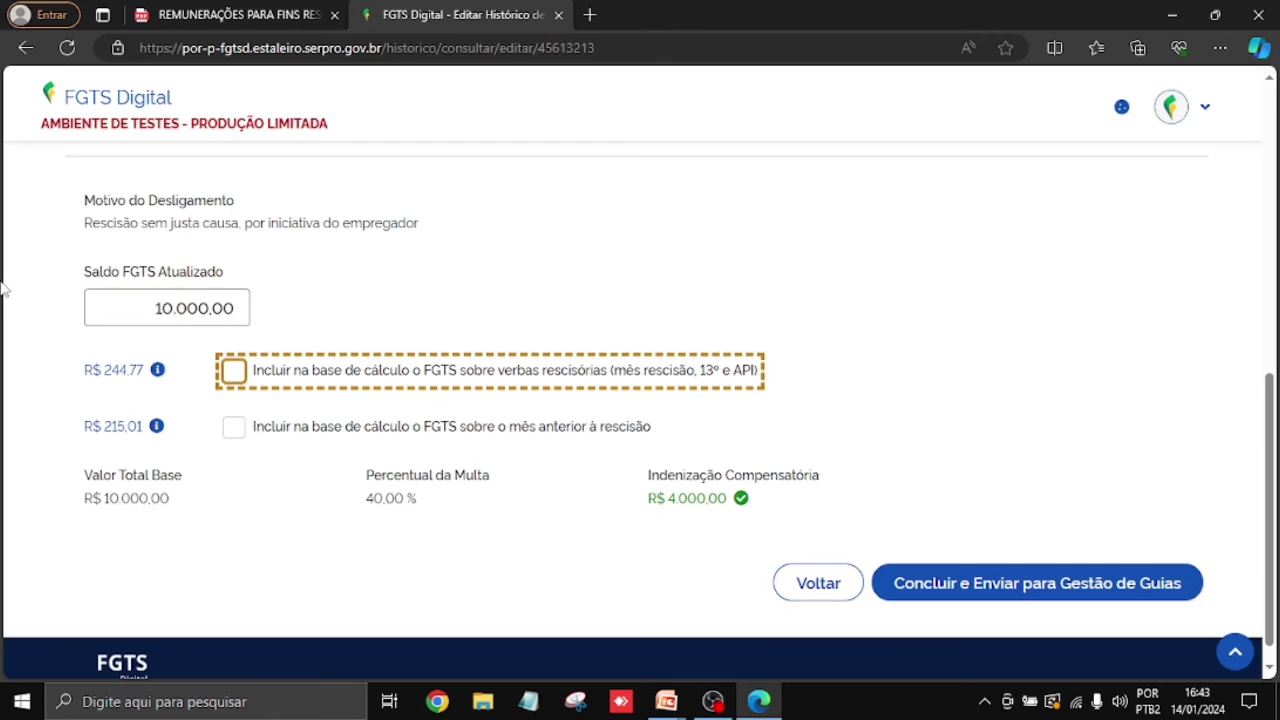
left_click(892, 382)
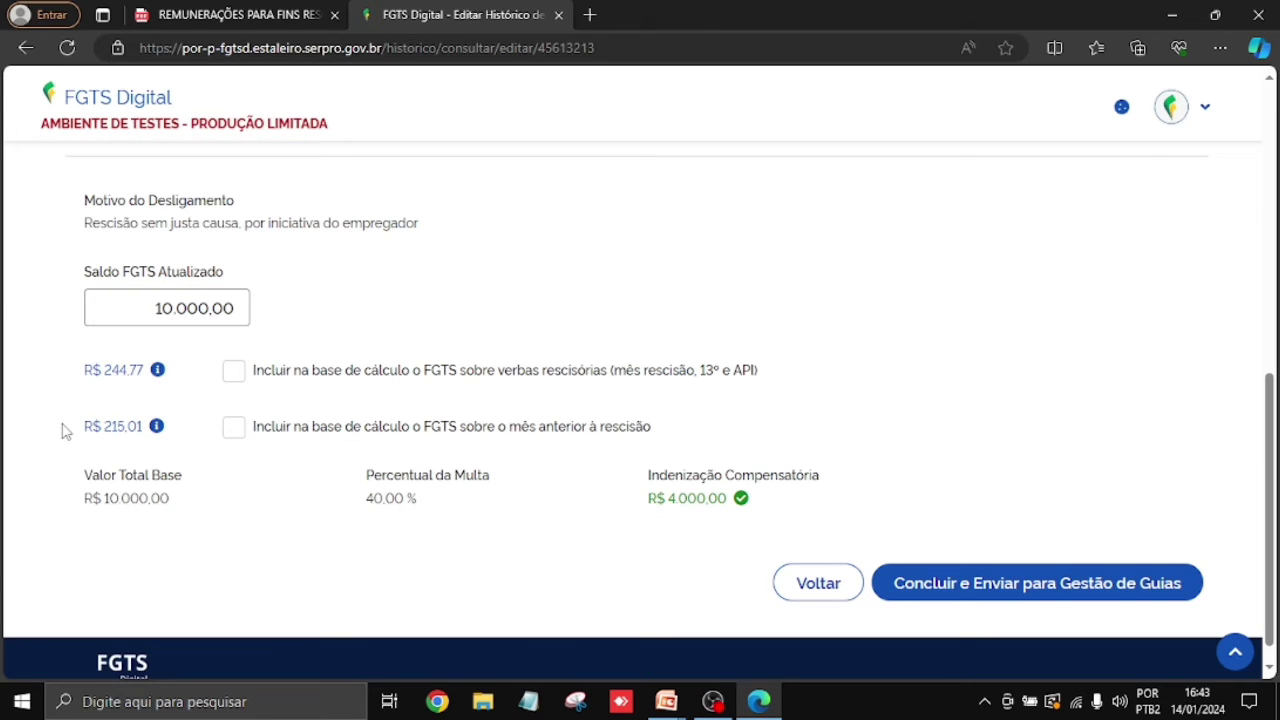
- Examine the FGTS amounts for the verbas rescisórias and the month before termination alongside the informed balance
left_click(233, 371)
left_click_drag(57, 375, 146, 370)
left_click(60, 416)
left_click_drag(52, 432, 152, 446)
left_click(47, 408)
left_click_drag(151, 307, 347, 314)
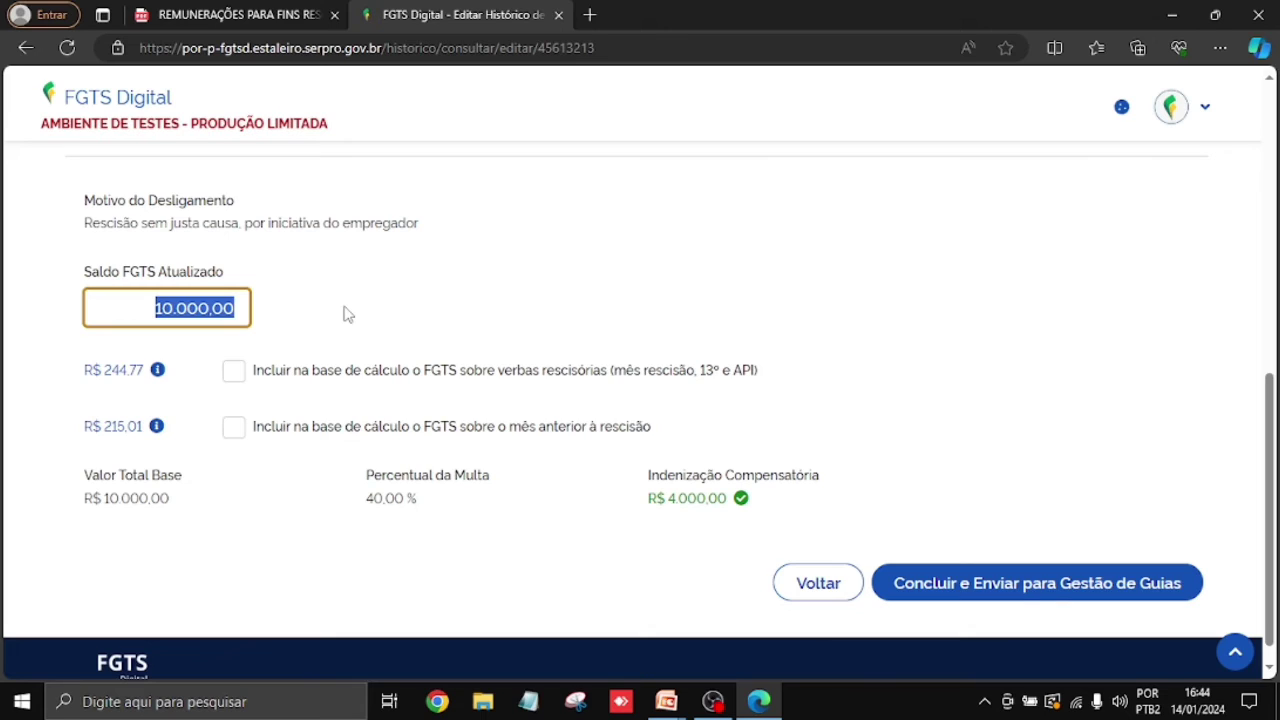
- Try including the FGTS sobre verbas rescisórias in the calculation base, comparing the Indenização Compensatória with and without it
left_click(234, 373)
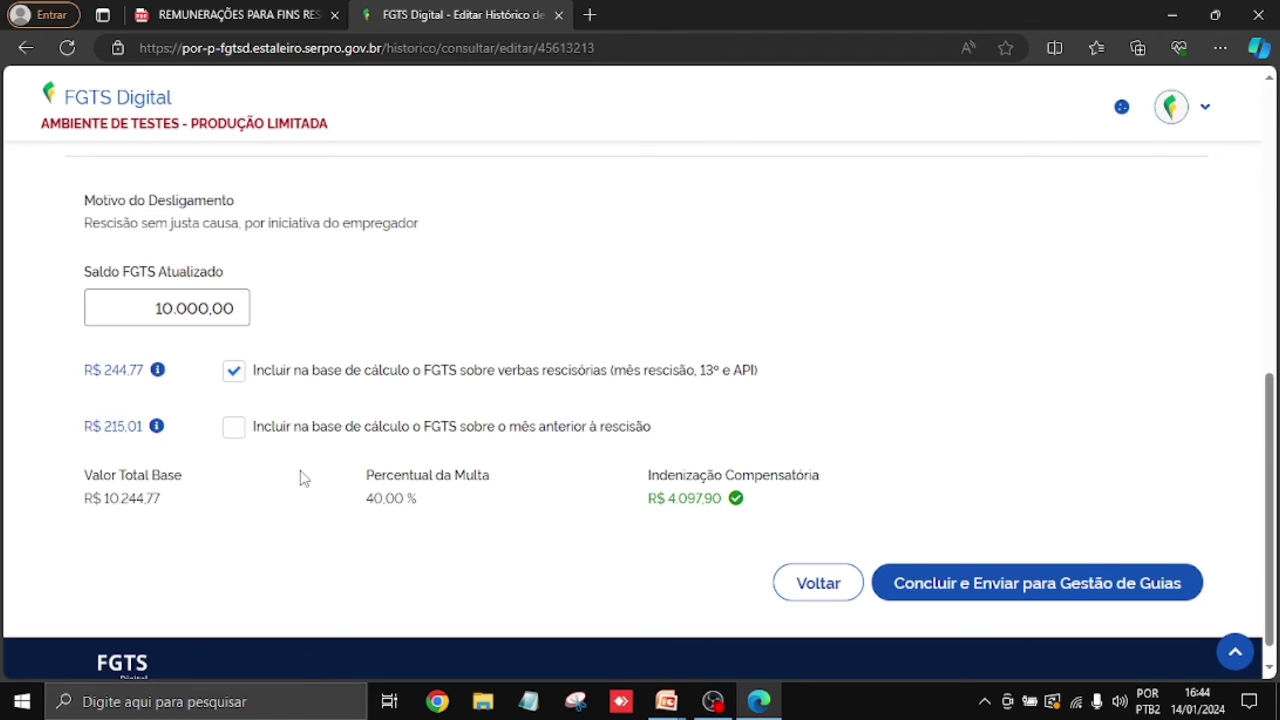
left_click(234, 371)
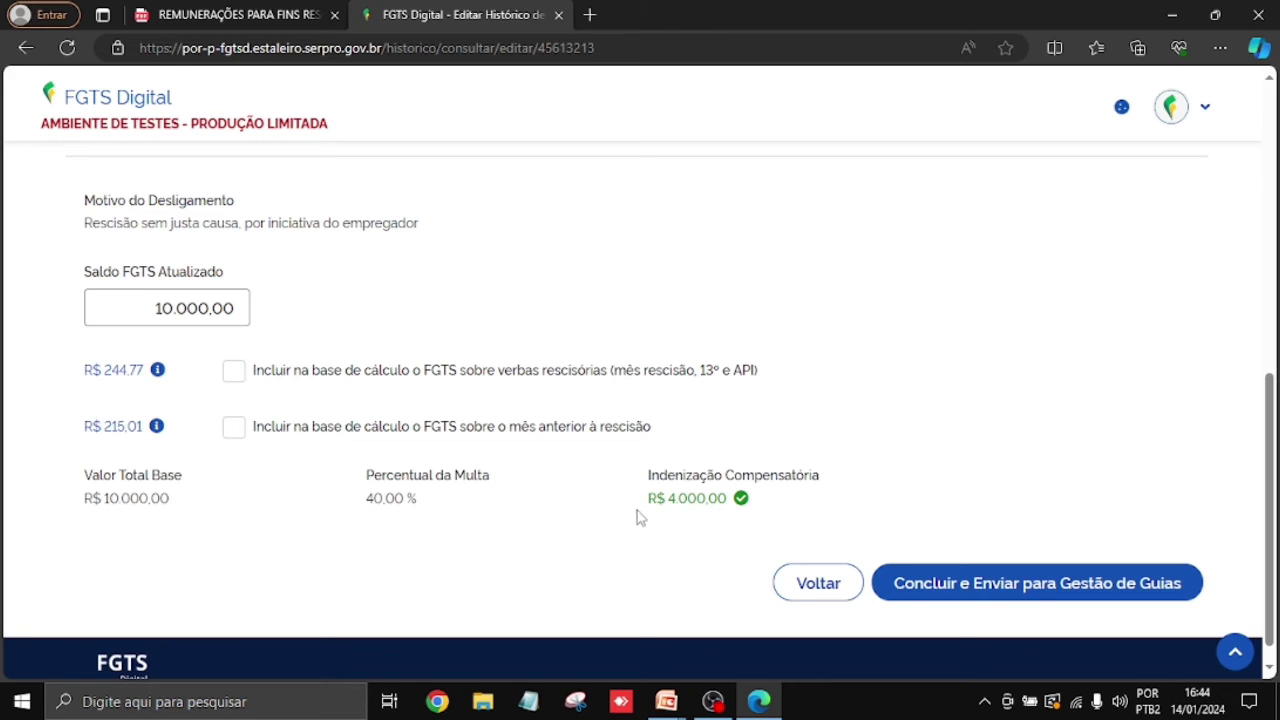
left_click(234, 376)
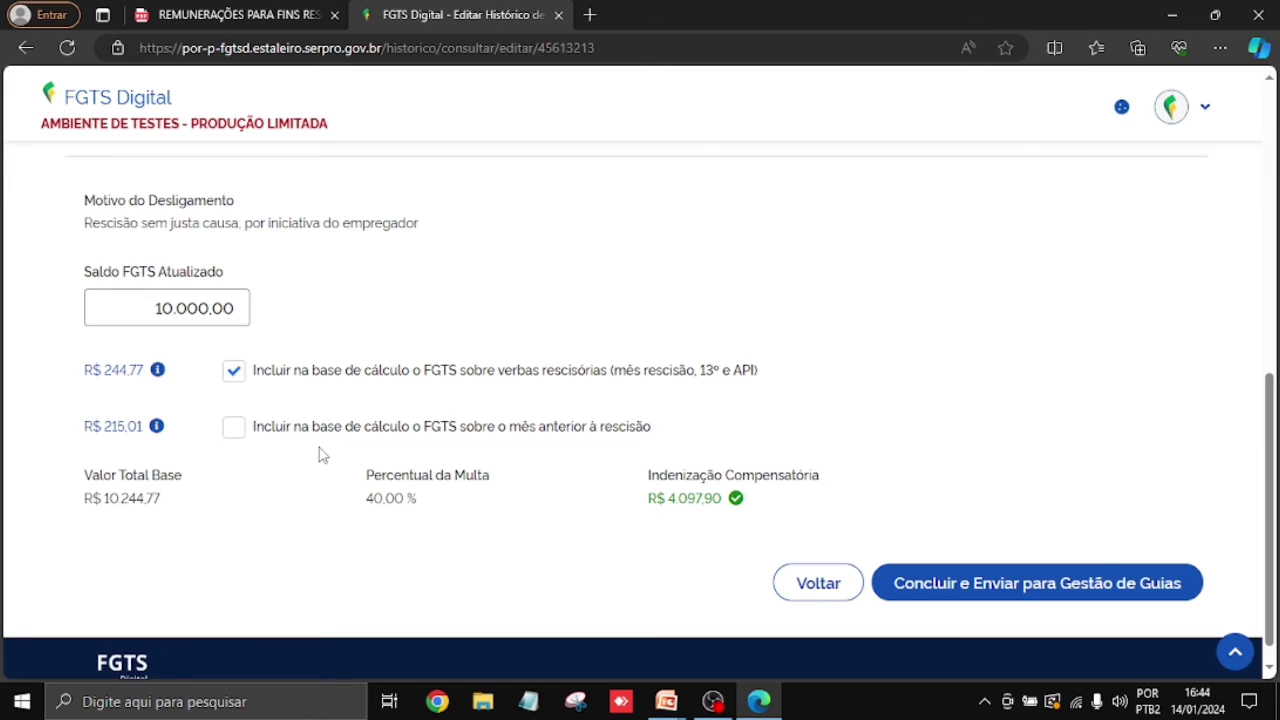
- Compare the informed balance with the FGTS amount for the month before termination and read the note on its source
left_click_drag(154, 308, 246, 312)
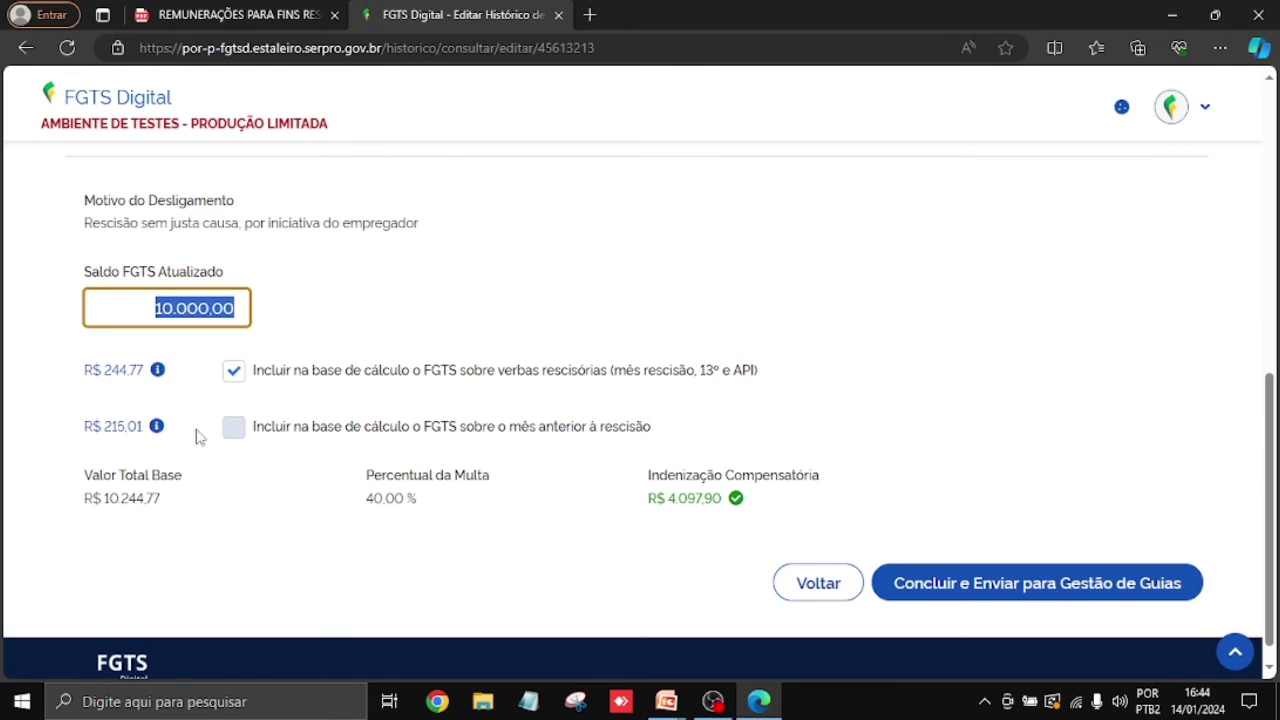
left_click_drag(43, 443, 155, 440)
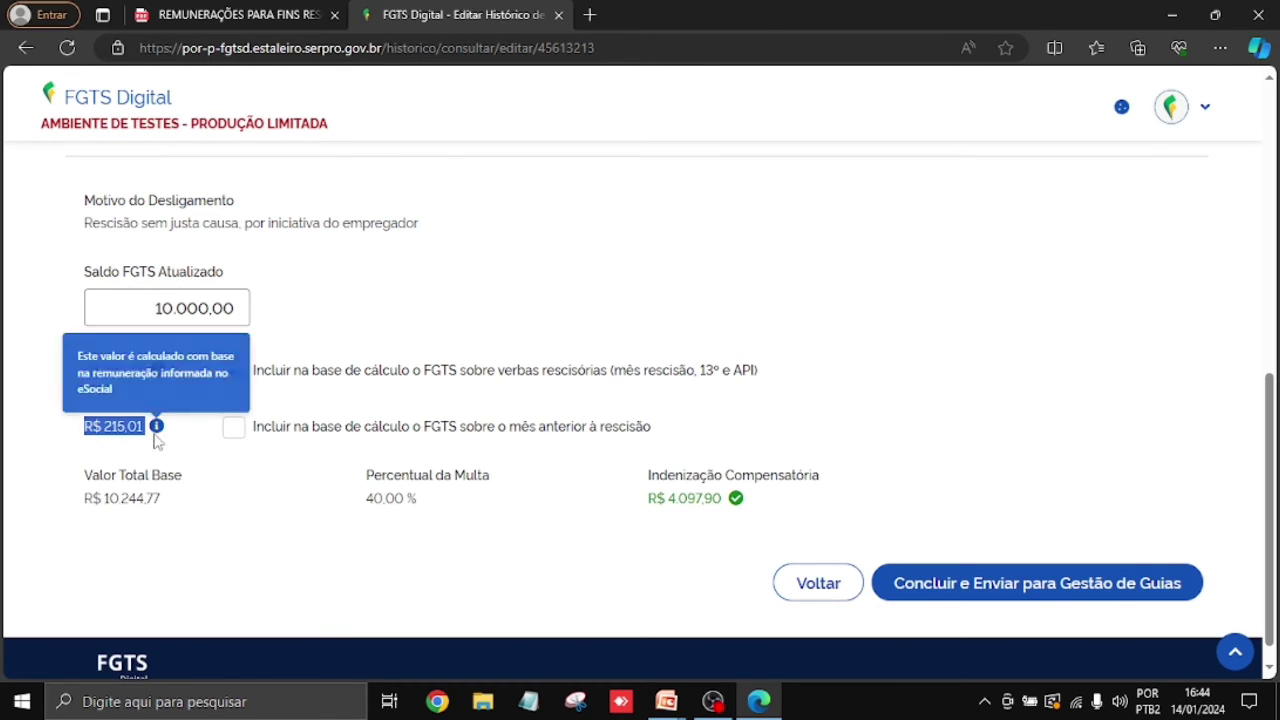
left_click(236, 535)
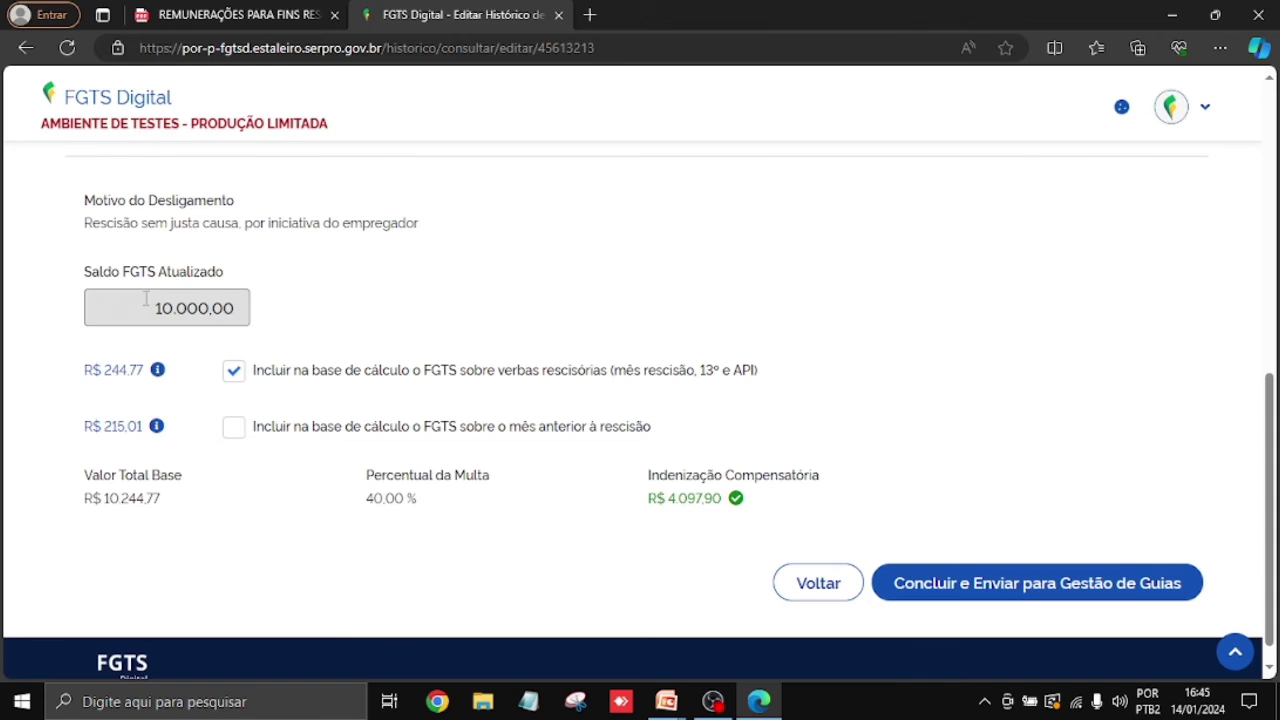
- Recheck the informed balance and remove the FGTS sobre verbas rescisórias from the calculation base
left_click_drag(143, 306, 280, 326)
left_click_drag(140, 310, 271, 320)
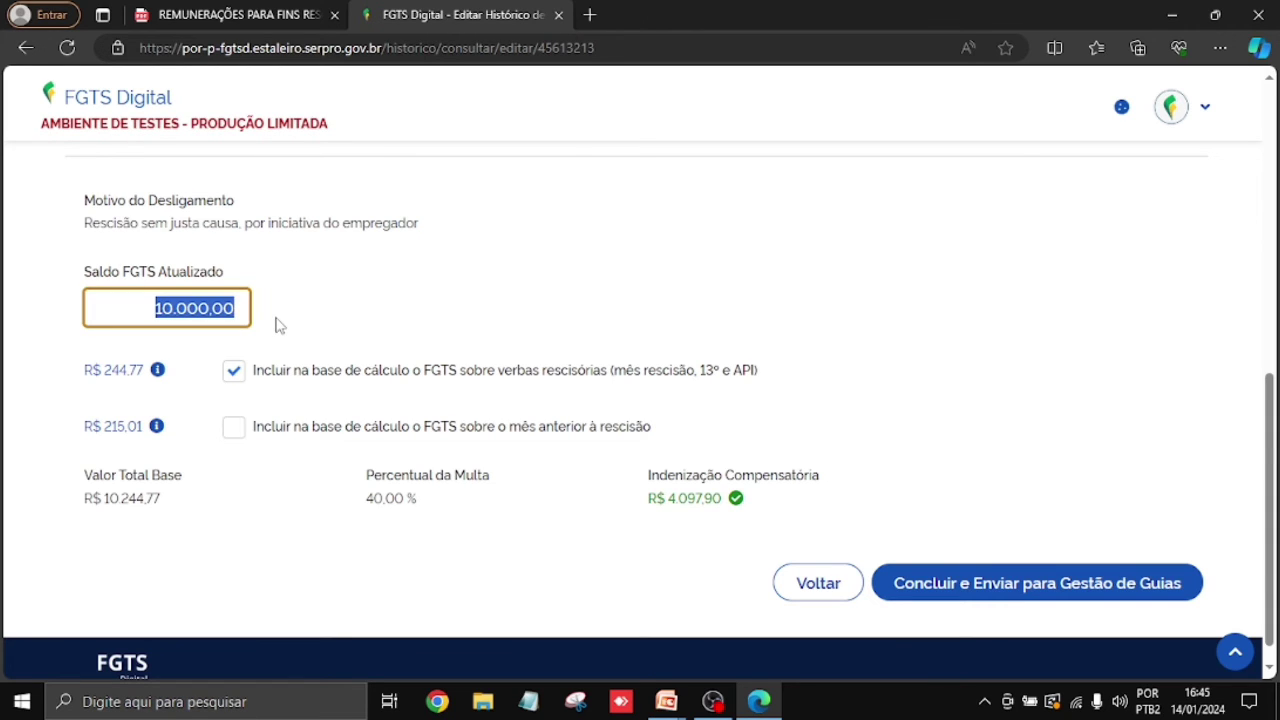
left_click(231, 372)
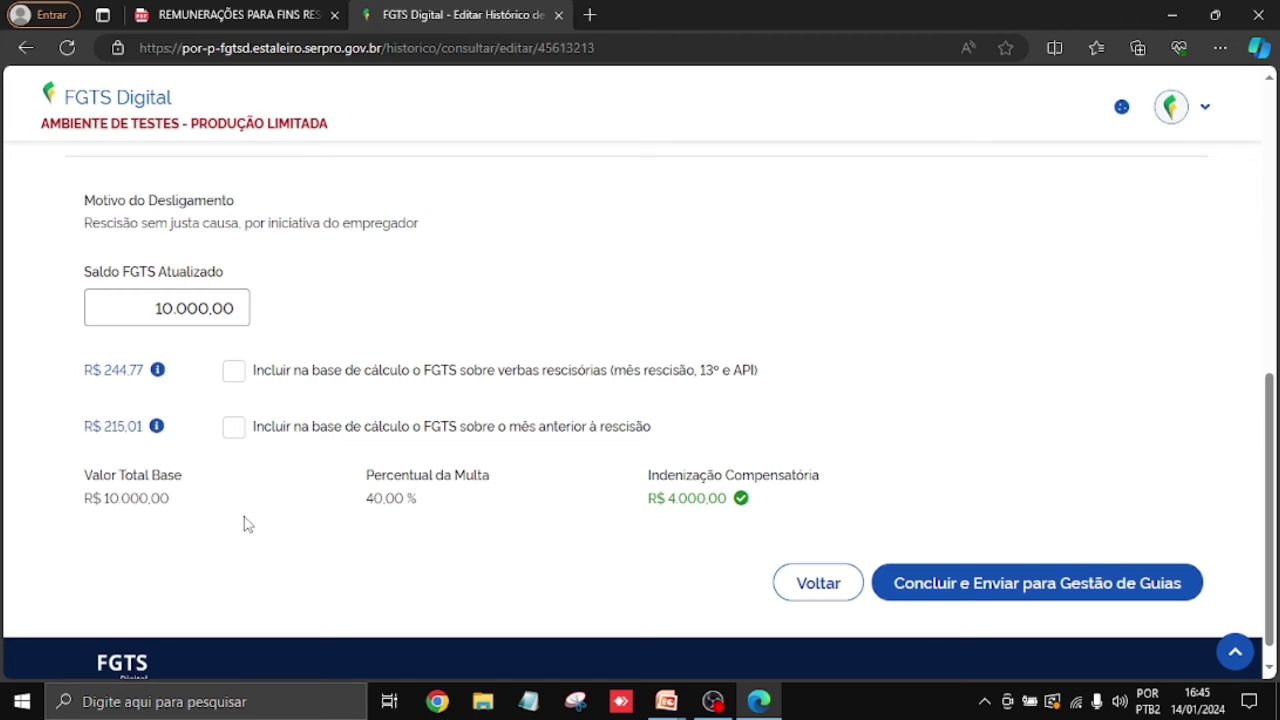
- Include both the FGTS sobre verbas rescisórias and the FGTS for the month before termination in the calculation base and check the resulting Indenização Compensatória
left_click_drag(156, 308, 351, 317)
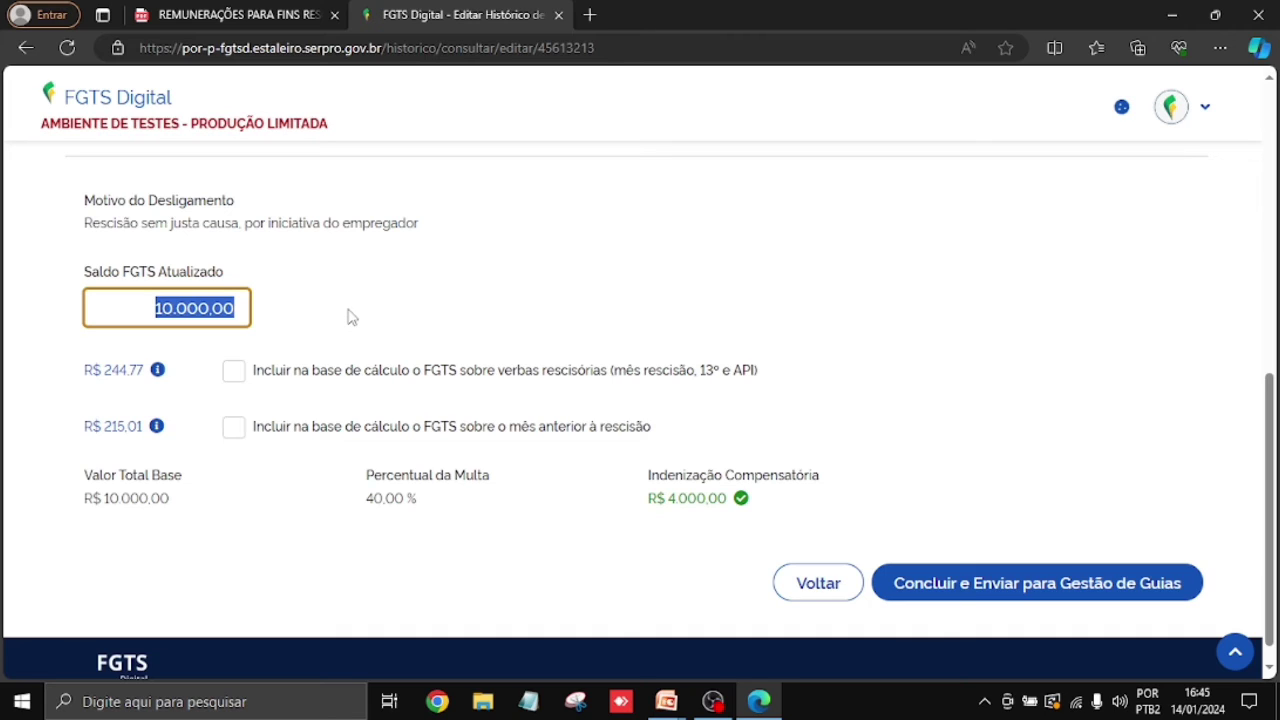
left_click_drag(51, 374, 170, 374)
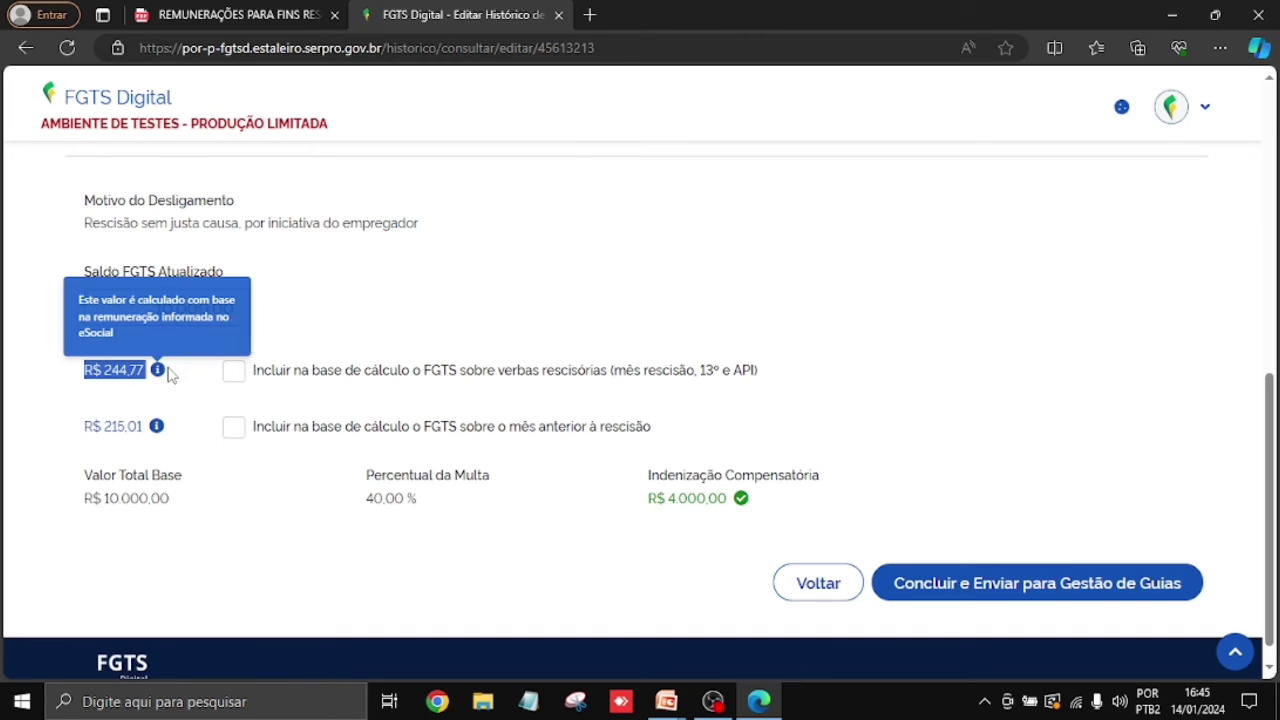
left_click(206, 410)
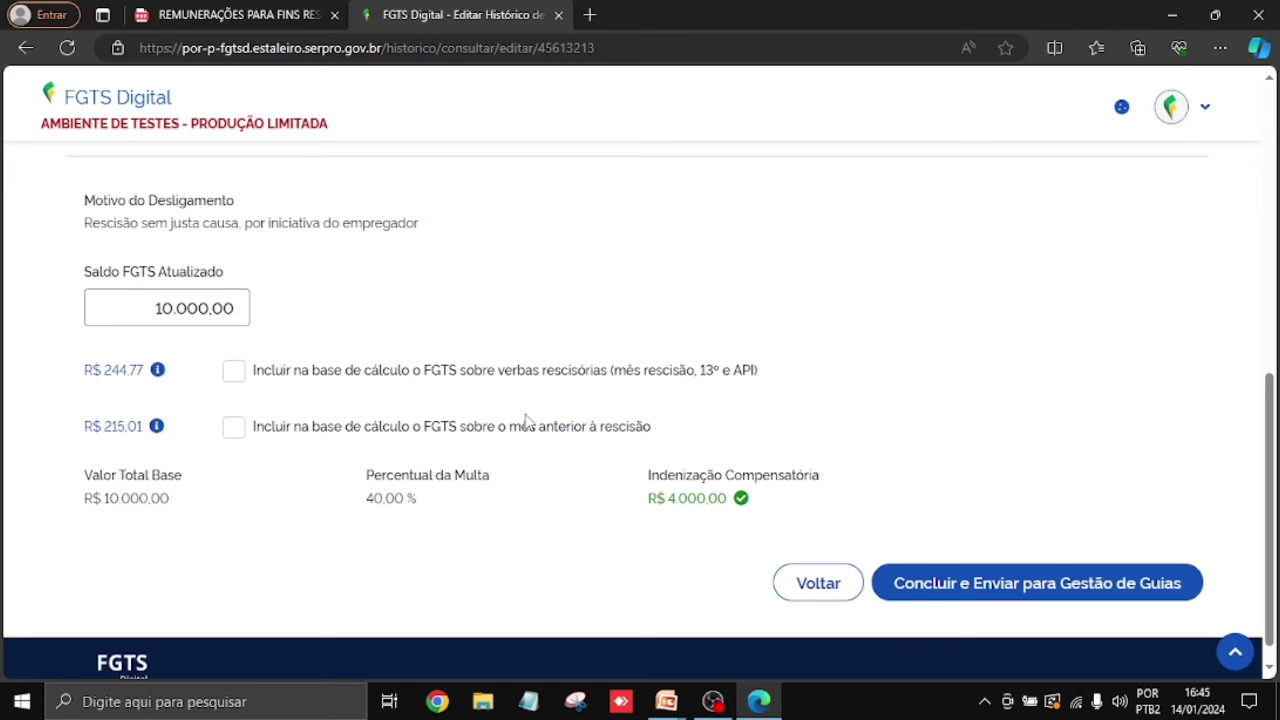
left_click(232, 374)
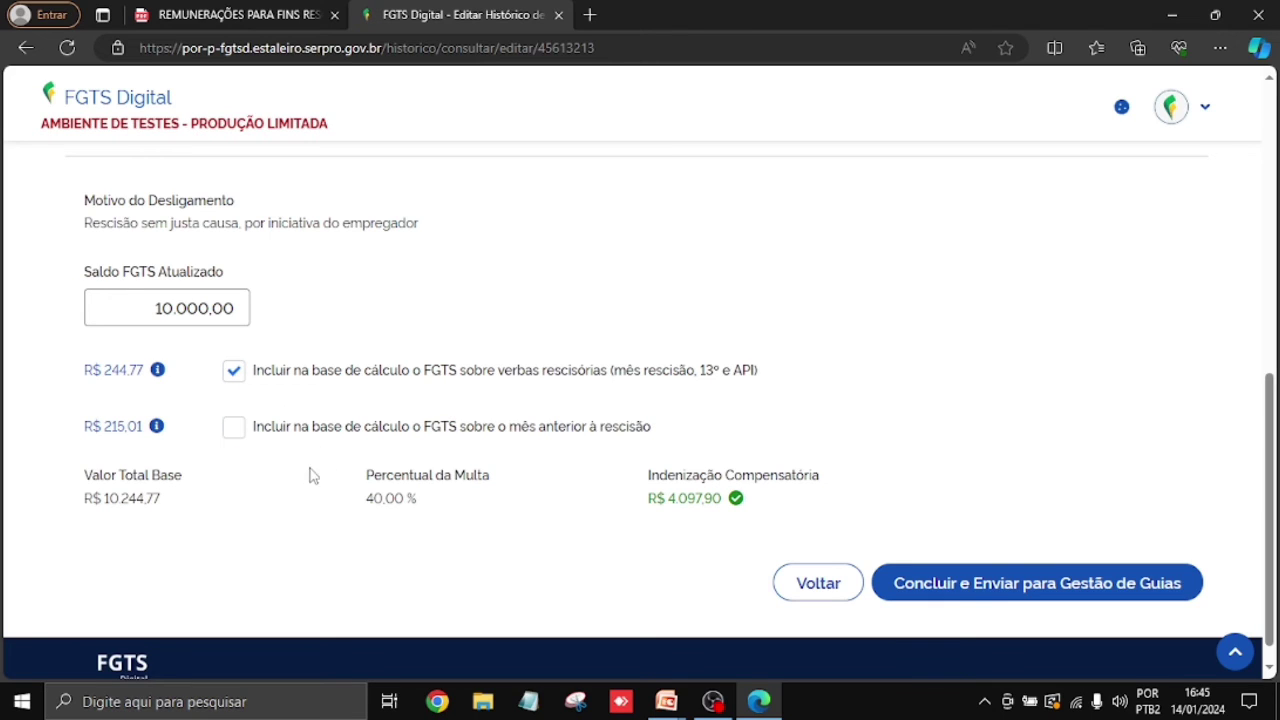
left_click(182, 312)
left_click(243, 528)
left_click(231, 429)
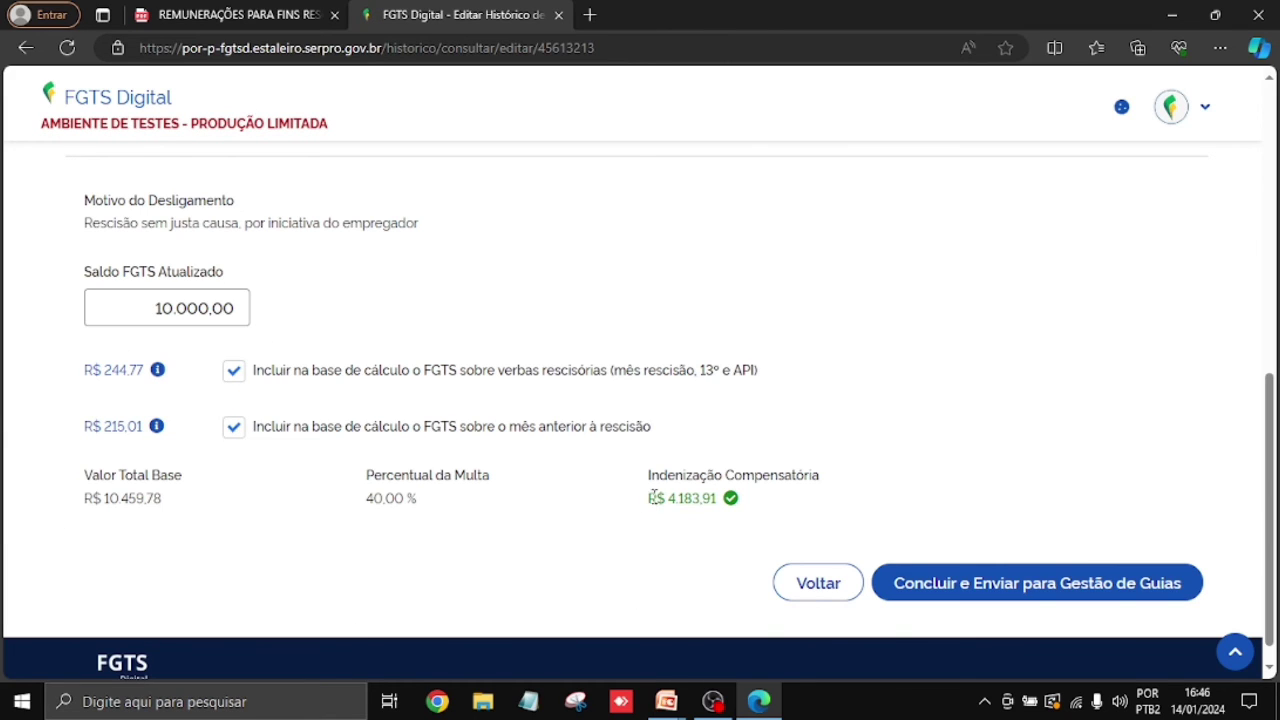
left_click_drag(632, 510, 752, 512)
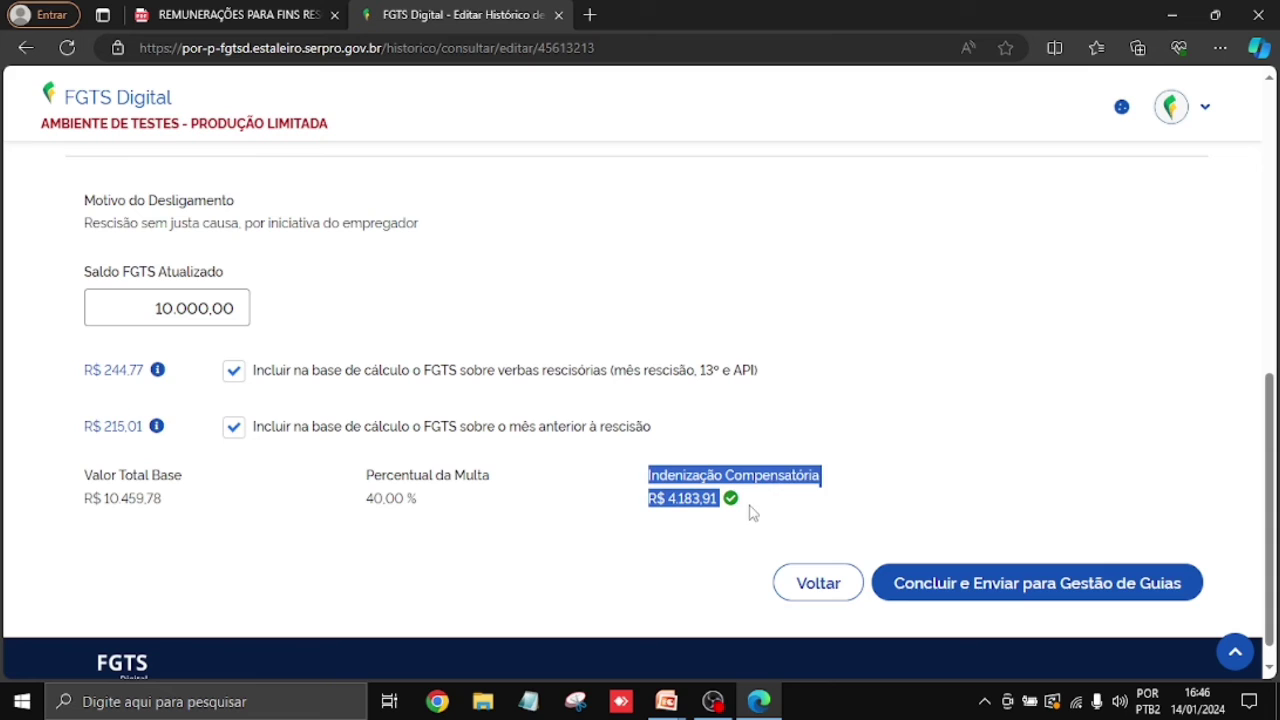
left_click(592, 594)
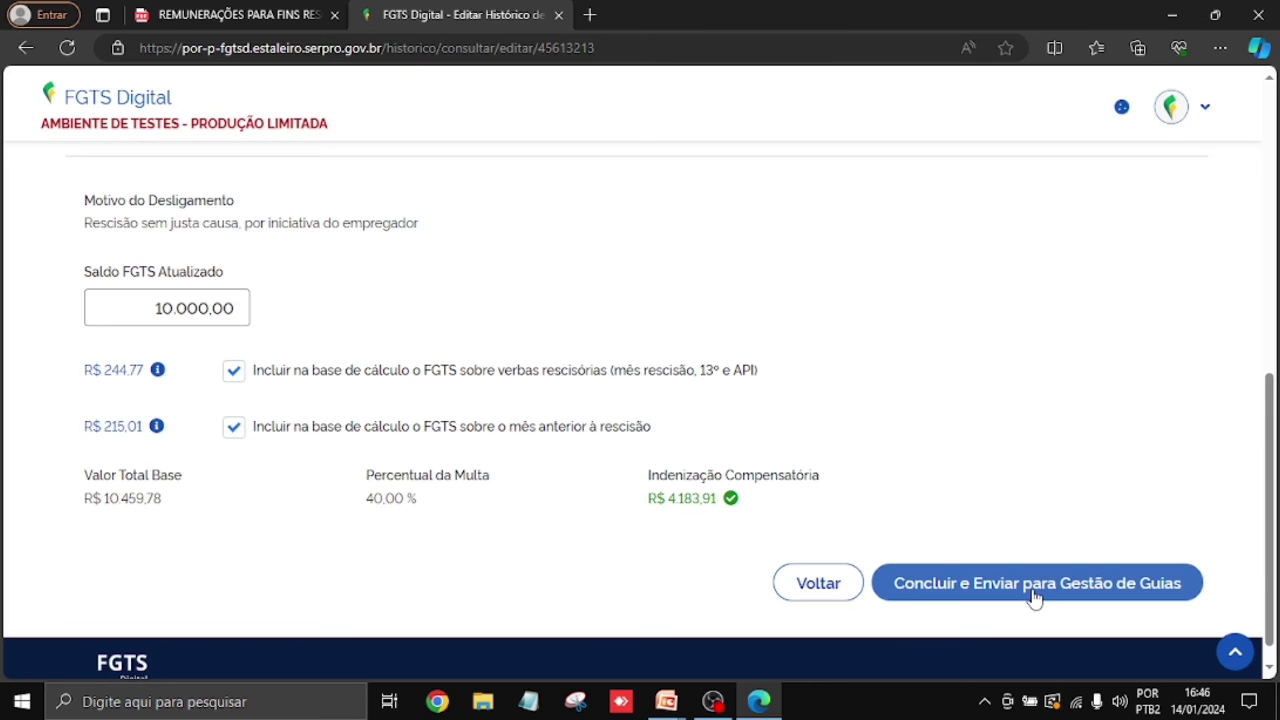
- Change the remuneration information option to "Sim, desejo informar as remunerações (recomendável)"
left_click(968, 572)
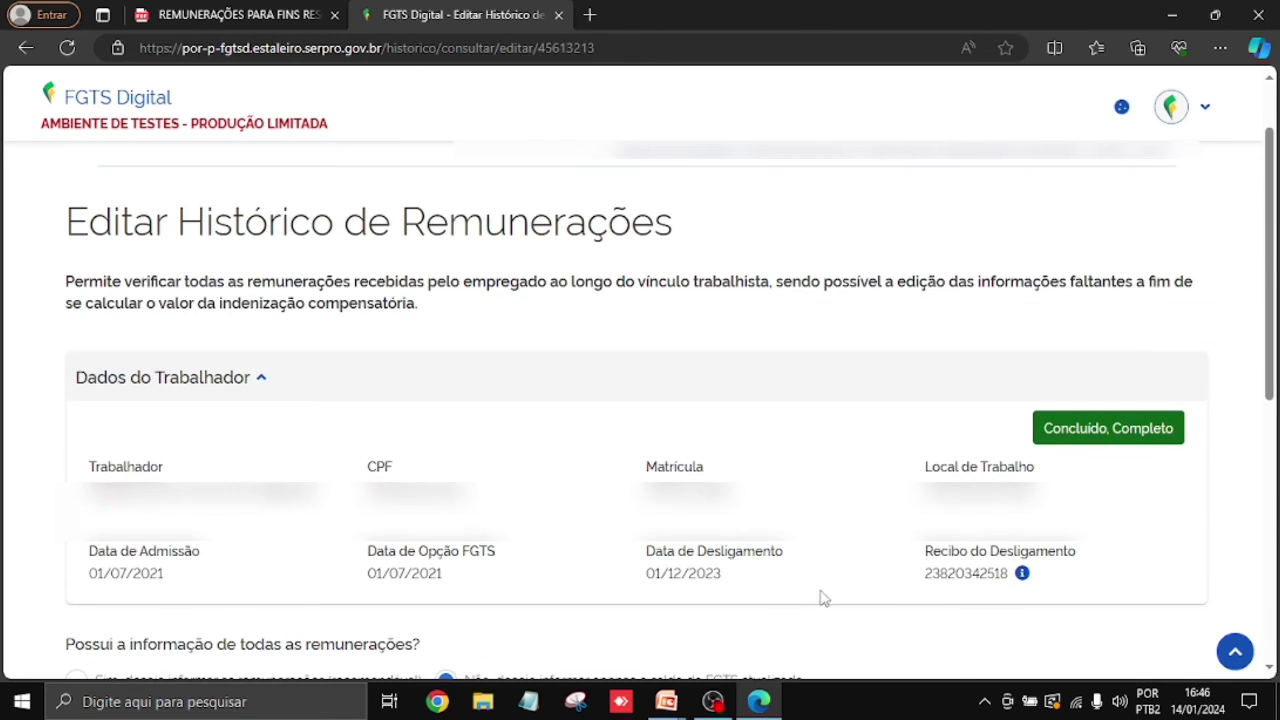
scroll(822, 590, "down", 5)
scroll(835, 565, "up", 2)
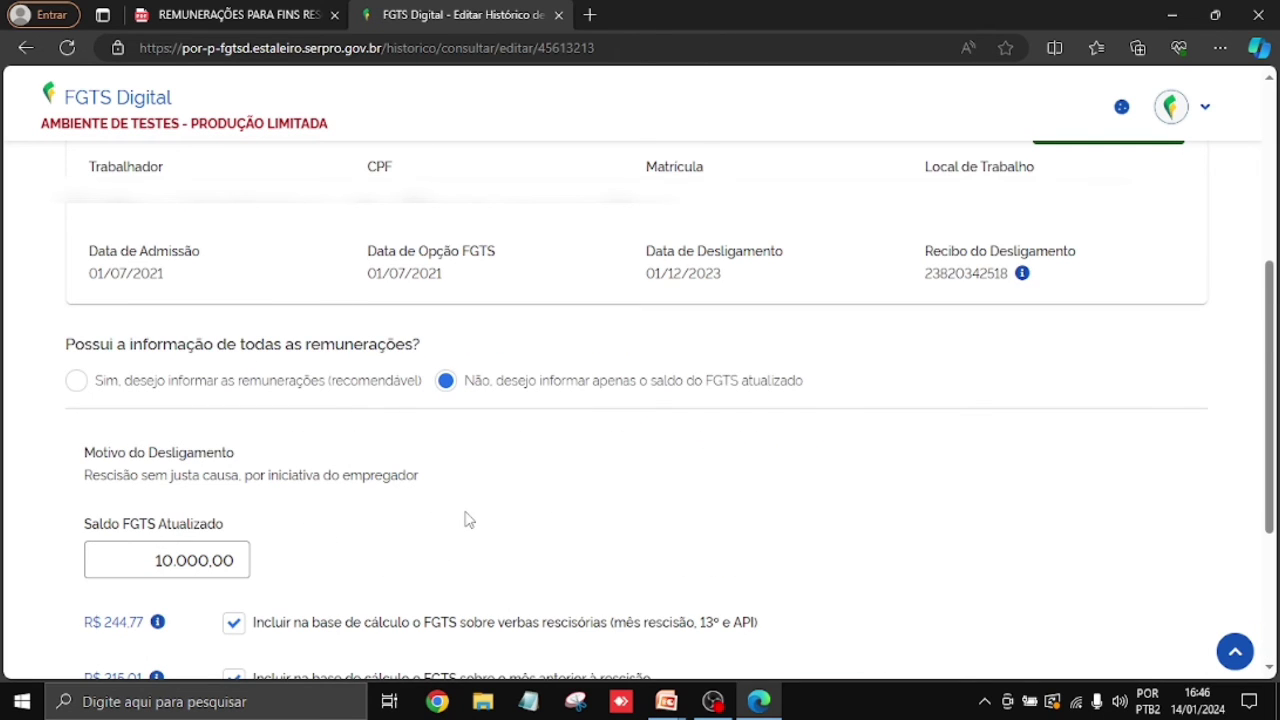
left_click(77, 384)
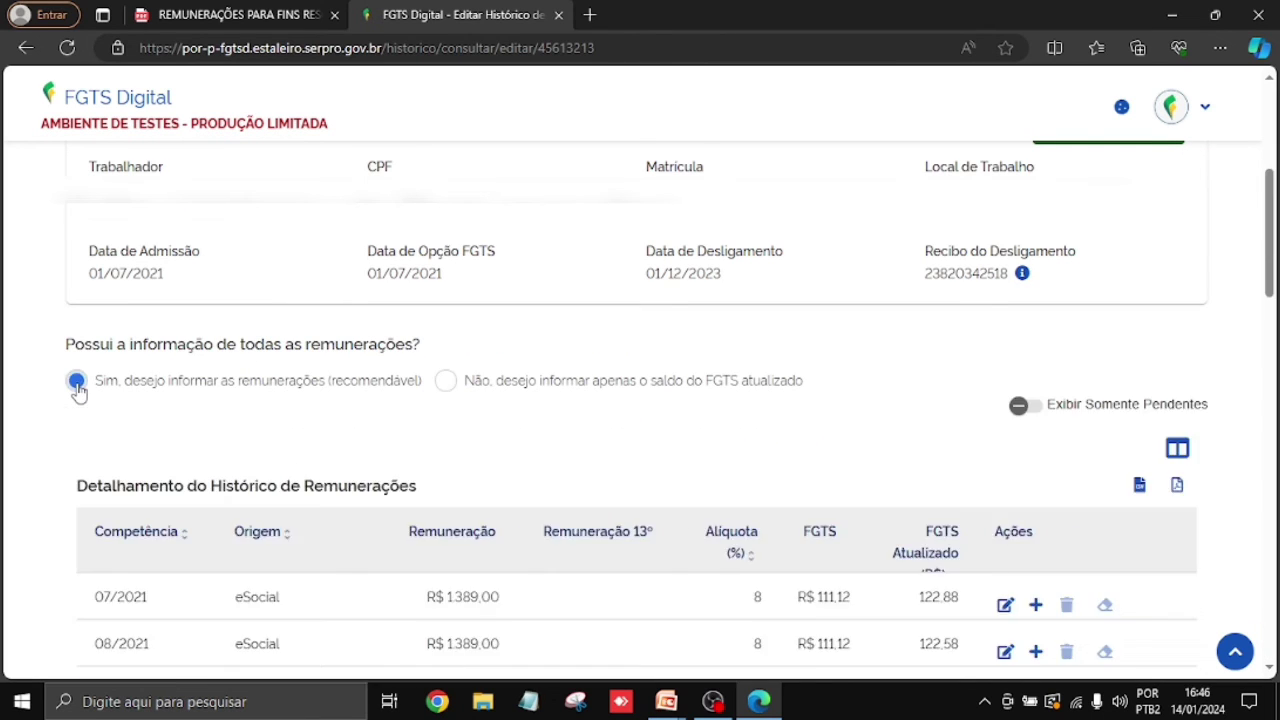
- Review the origin of the monthly remunerations, the updated FGTS balance and the Indenização Compensatória calculated from the full history
scroll(163, 410, "down", 1)
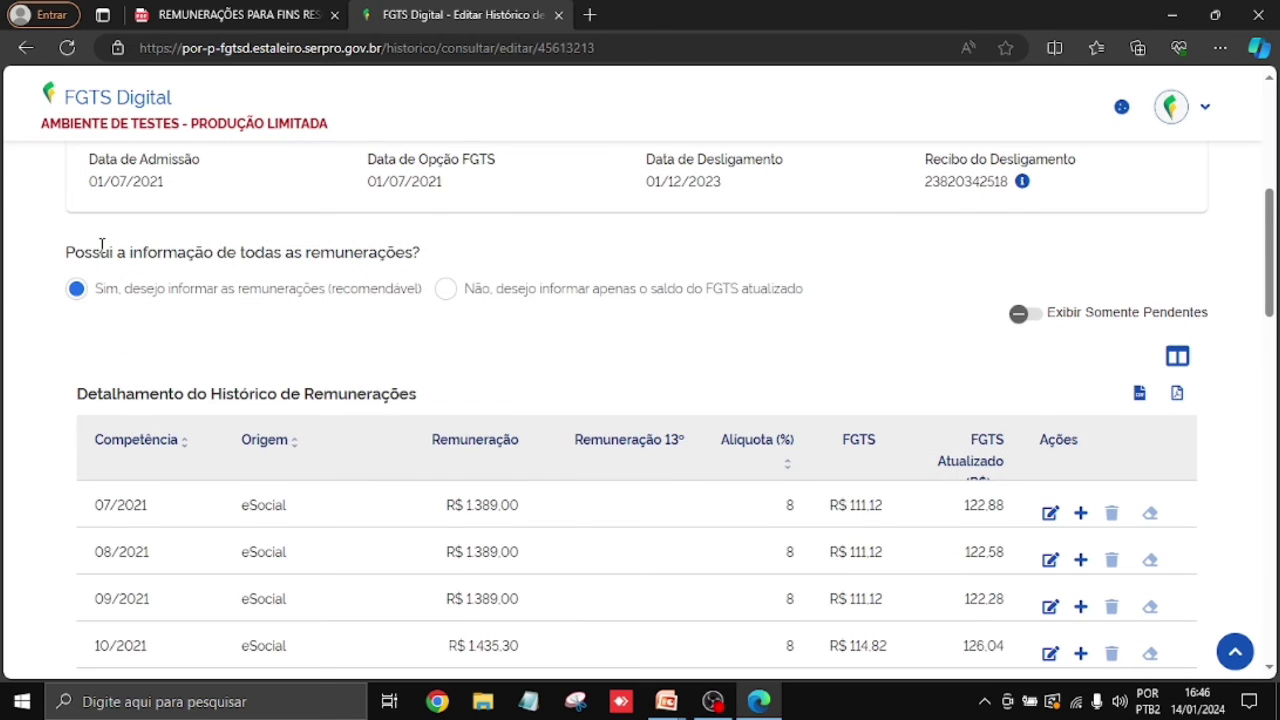
scroll(103, 235, "down", 1)
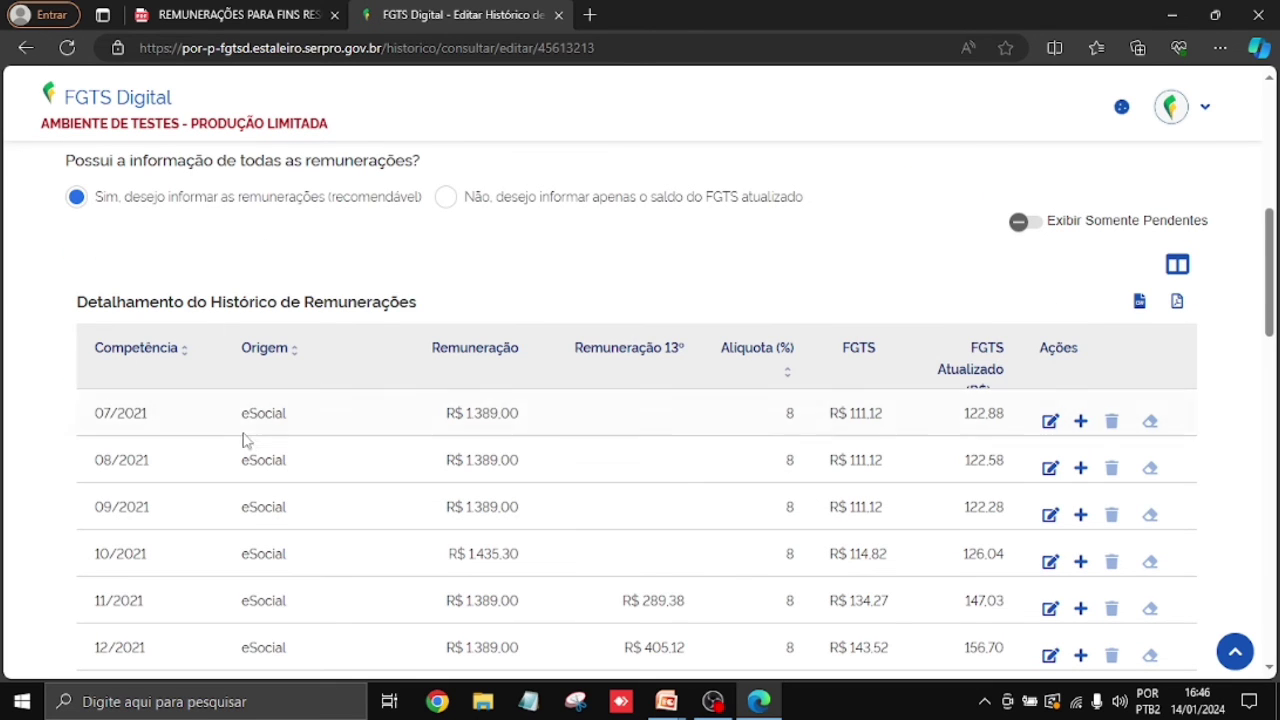
left_click_drag(236, 418, 320, 428)
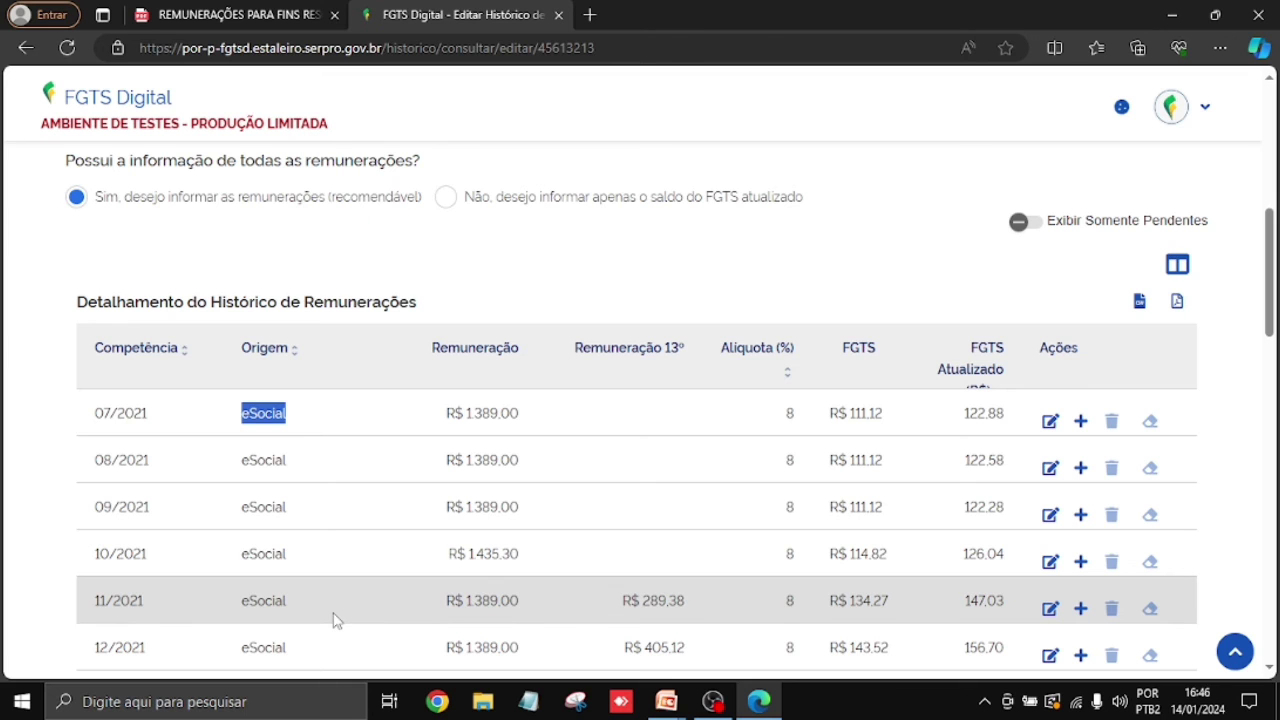
scroll(337, 610, "down", 10)
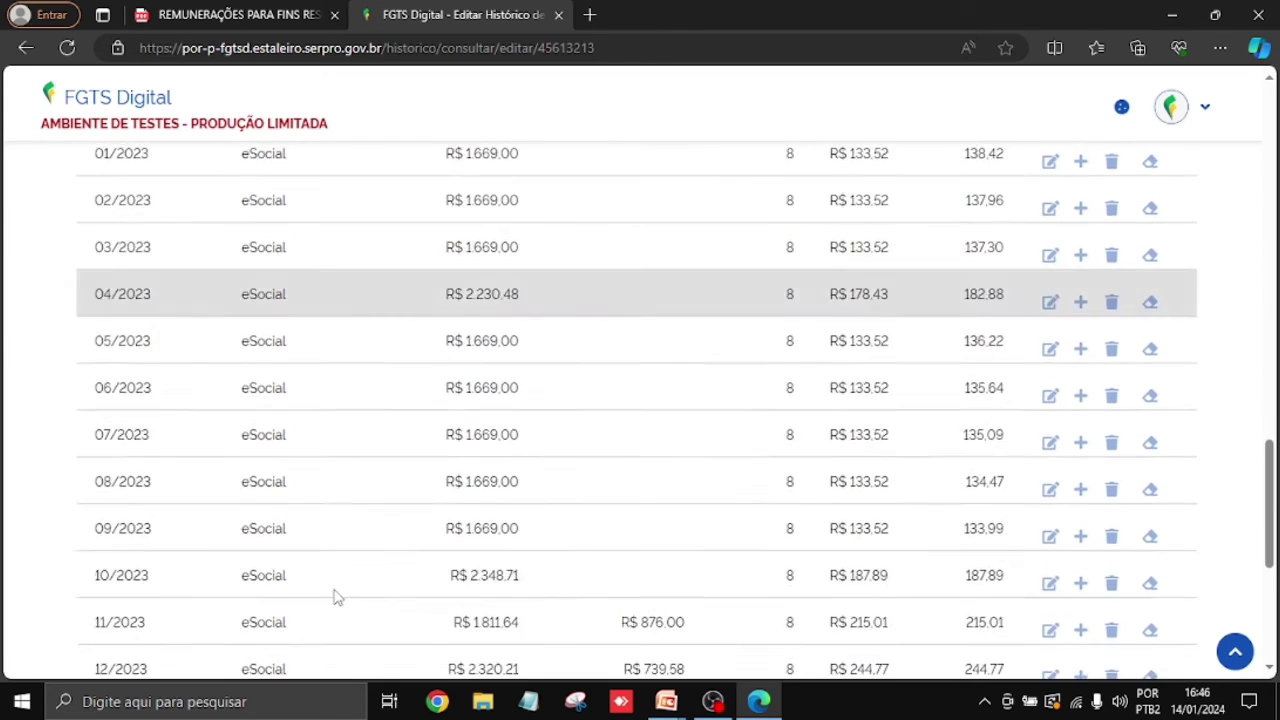
scroll(335, 597, "down", 4)
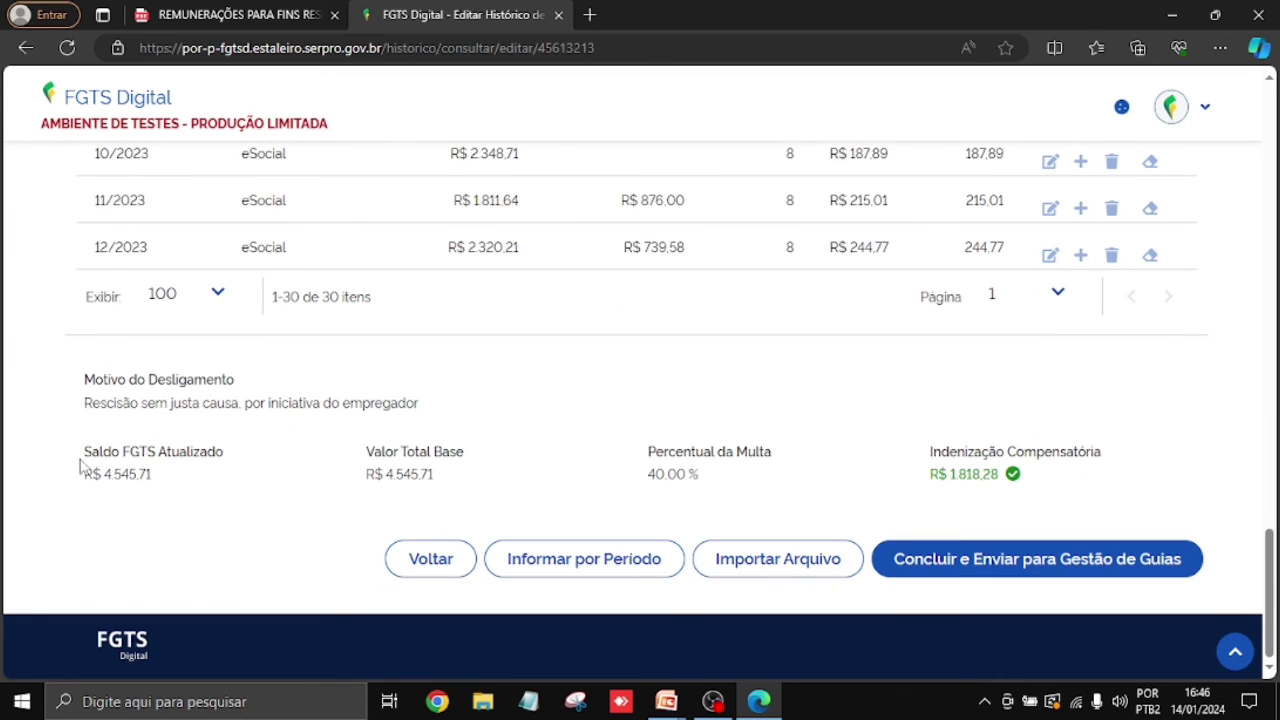
left_click_drag(80, 466, 214, 491)
left_click(205, 523)
left_click_drag(907, 480, 1008, 488)
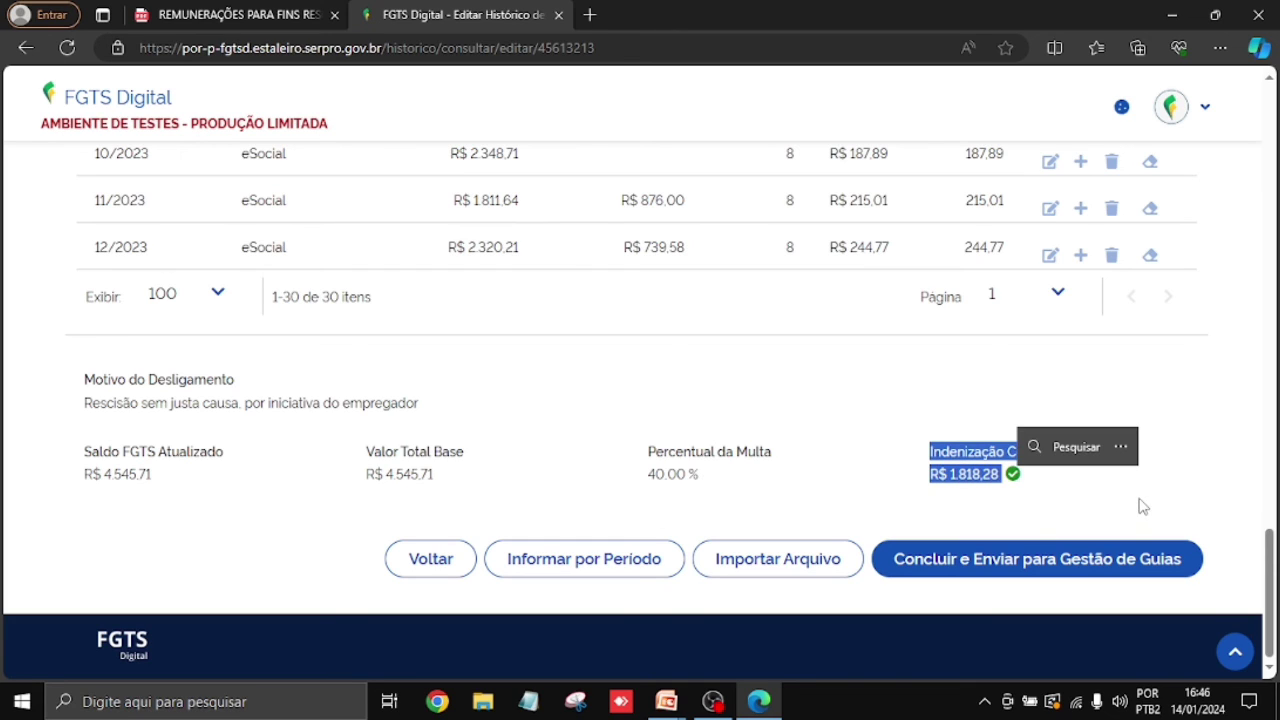
left_click(1124, 503)
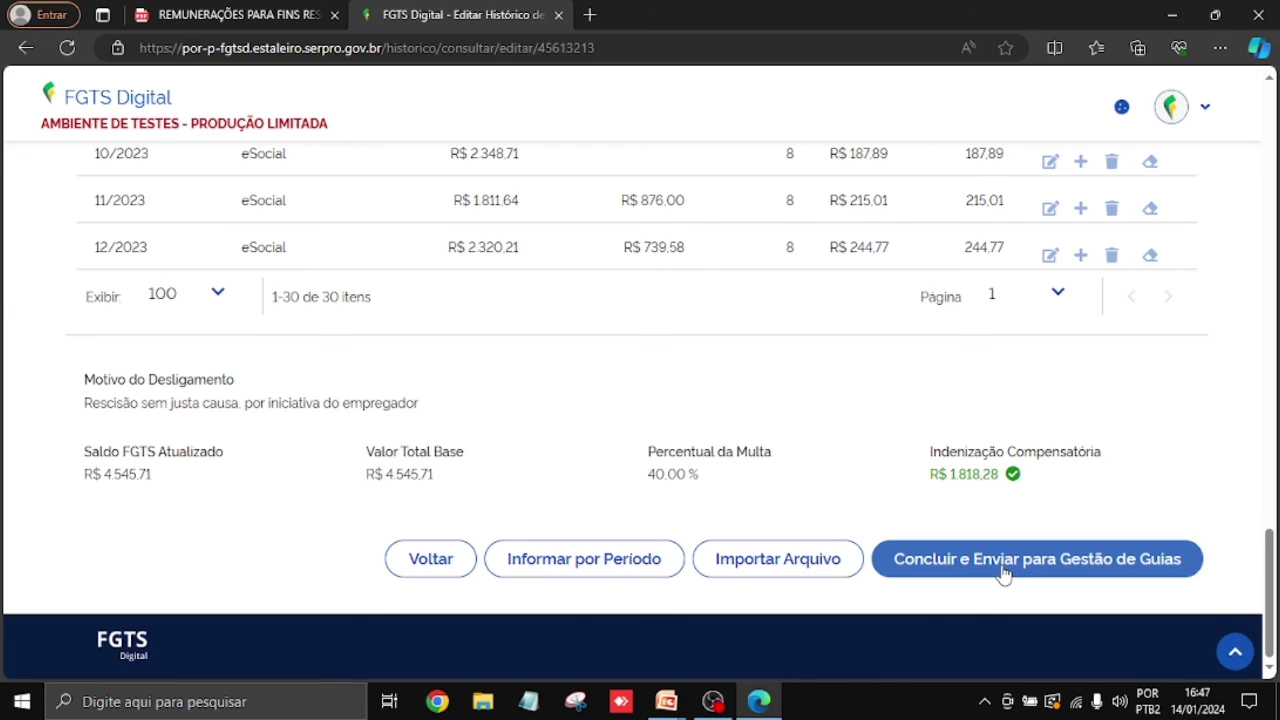
- Return to the home page, open Remunerações para Fins Rescisórios and search for terminations from 01/12/2023
scroll(960, 580, "up", 6)
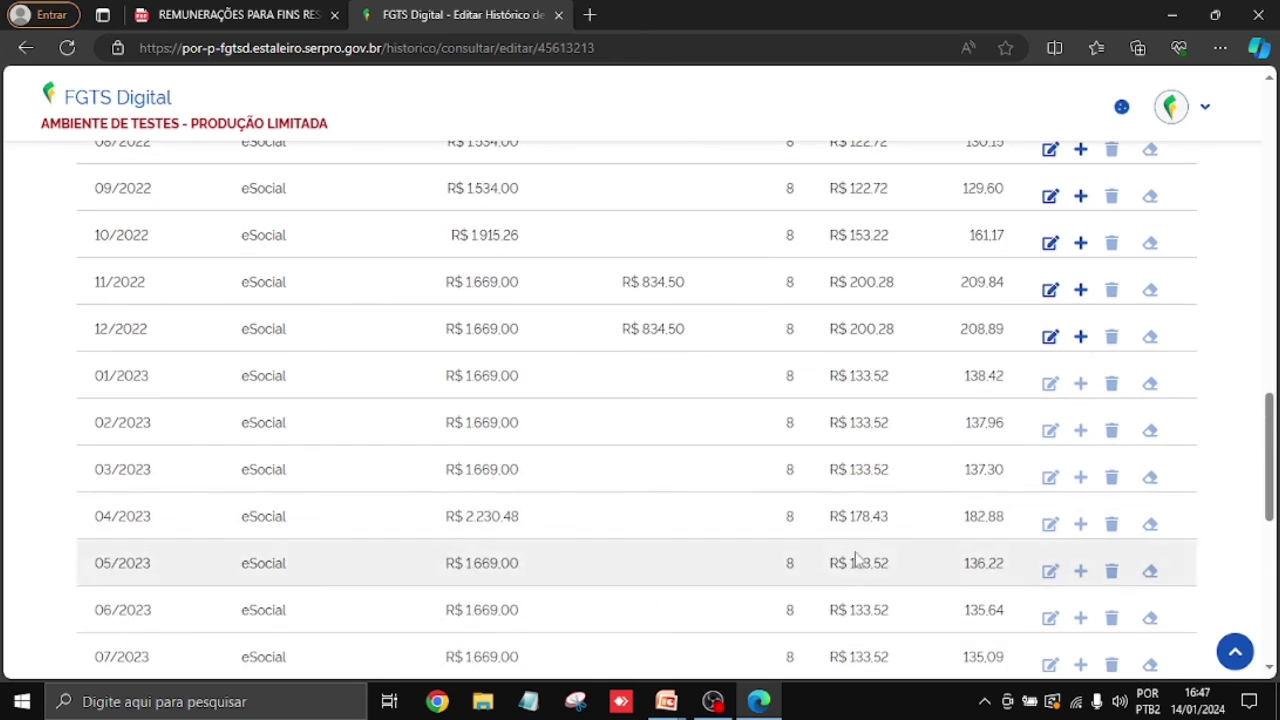
scroll(855, 560, "up", 15)
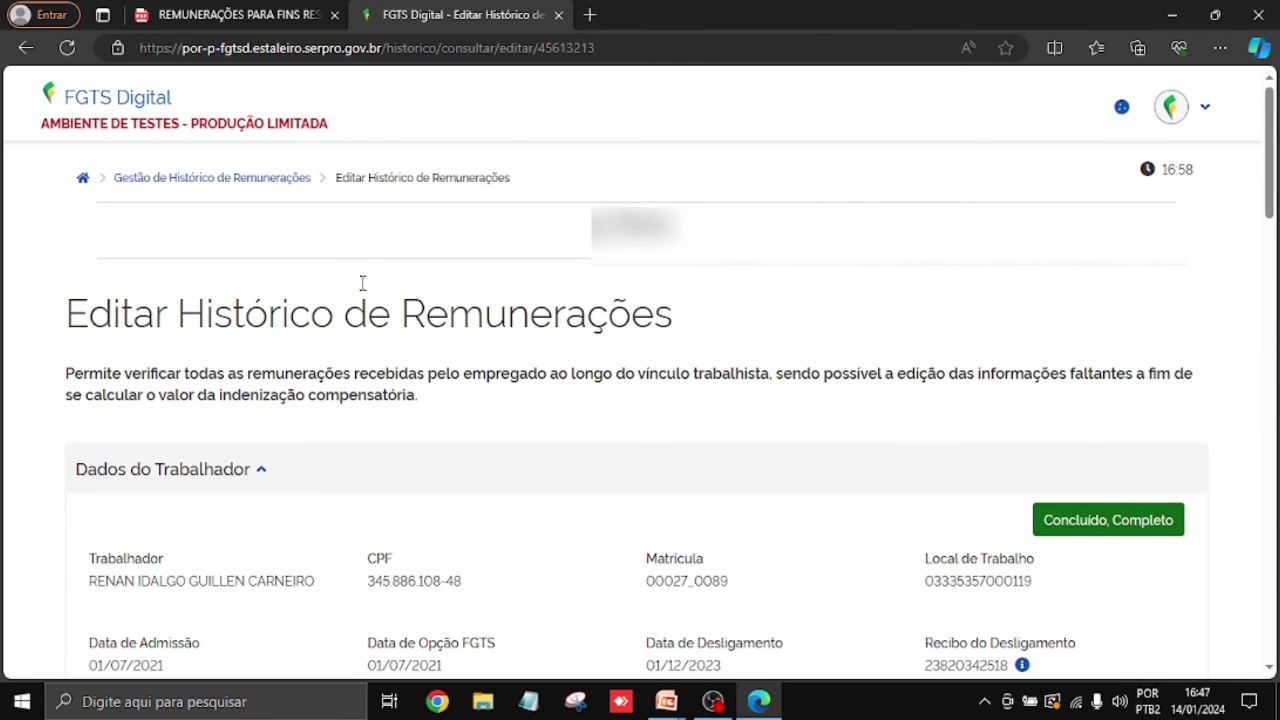
left_click(82, 178)
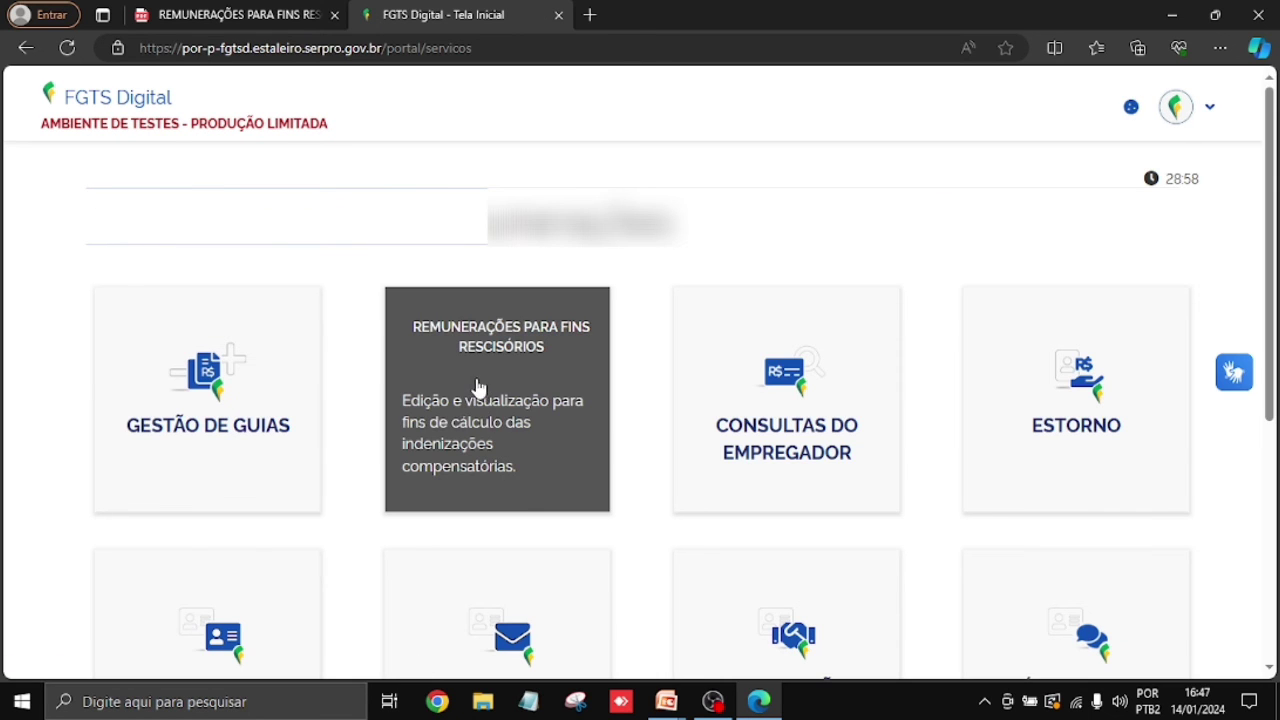
left_click(476, 384)
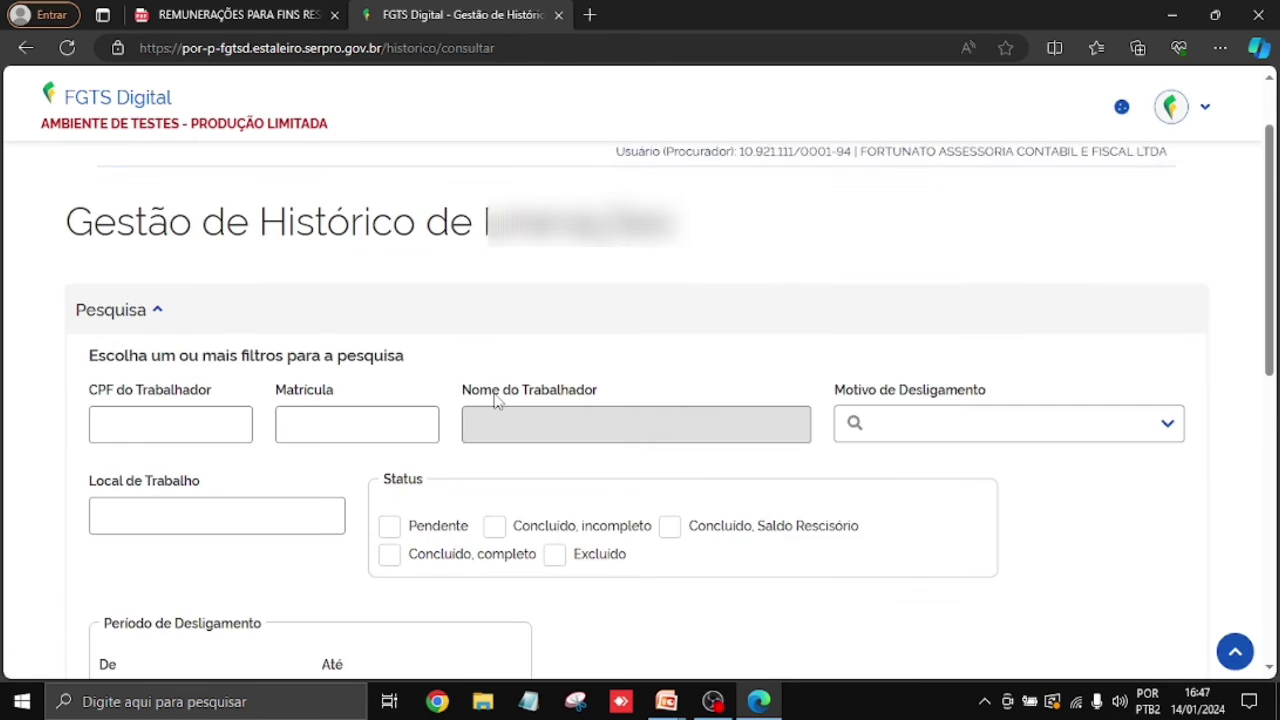
scroll(495, 400, "down", 2)
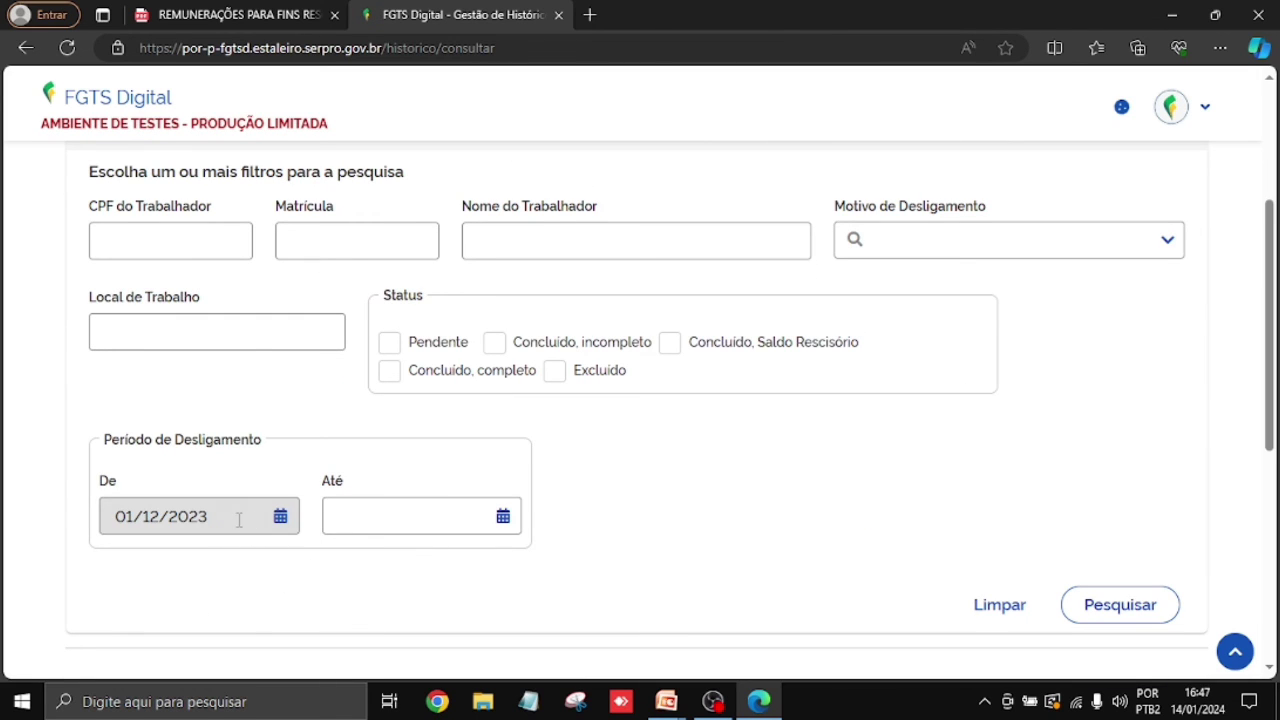
left_click(1118, 610)
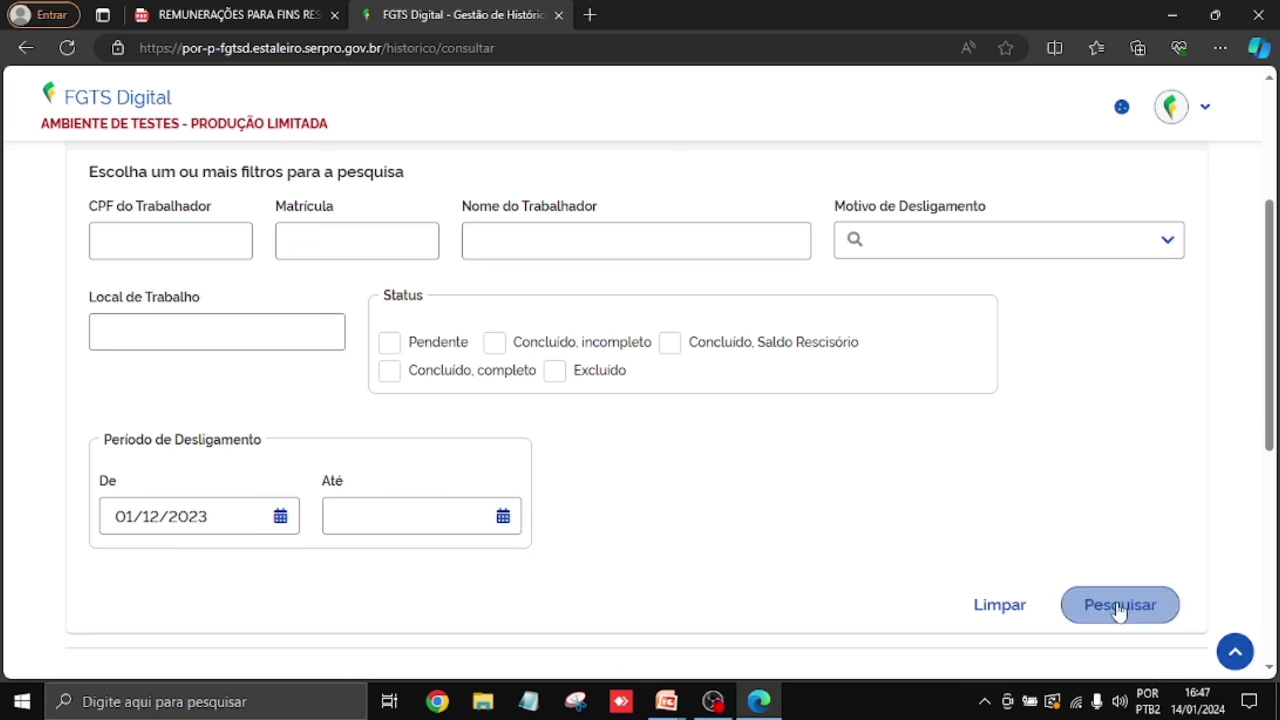
scroll(586, 571, "down", 3)
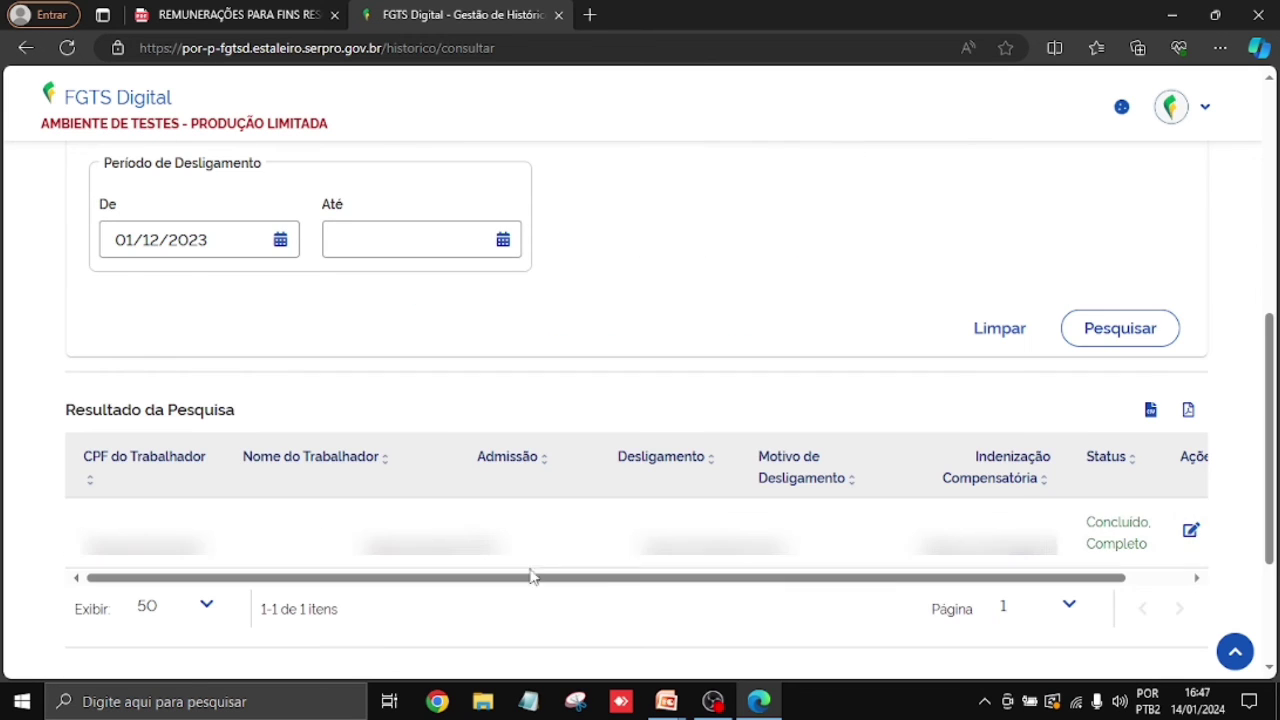
- Examine the termination period filter and the found worker's Indenização Compensatória, status and available actions
left_click_drag(208, 241, 85, 250)
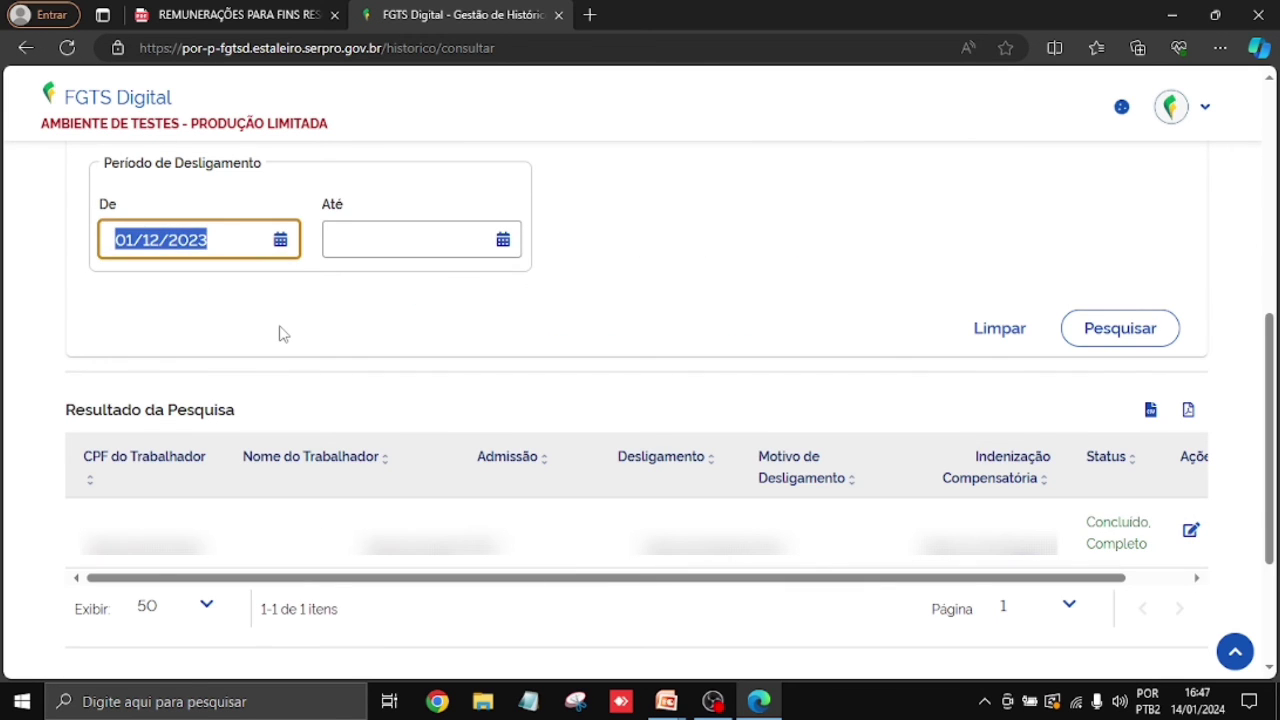
left_click(276, 343)
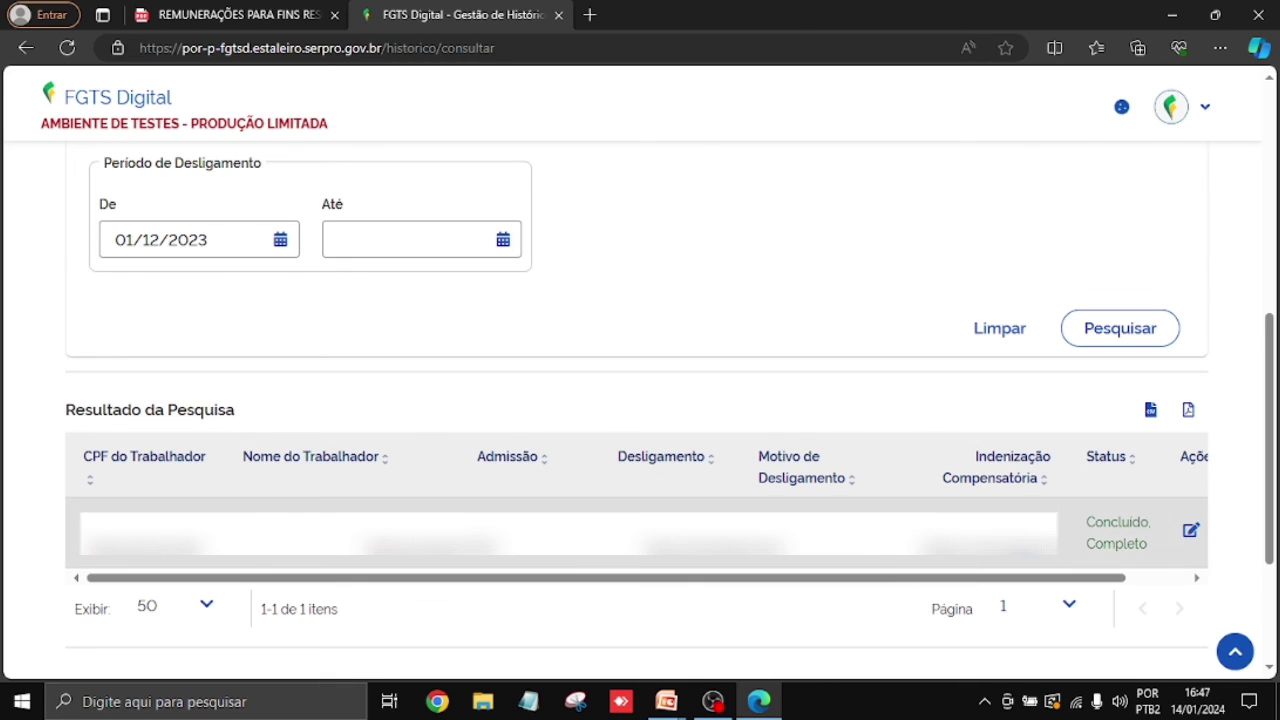
left_click_drag(983, 525, 1054, 535)
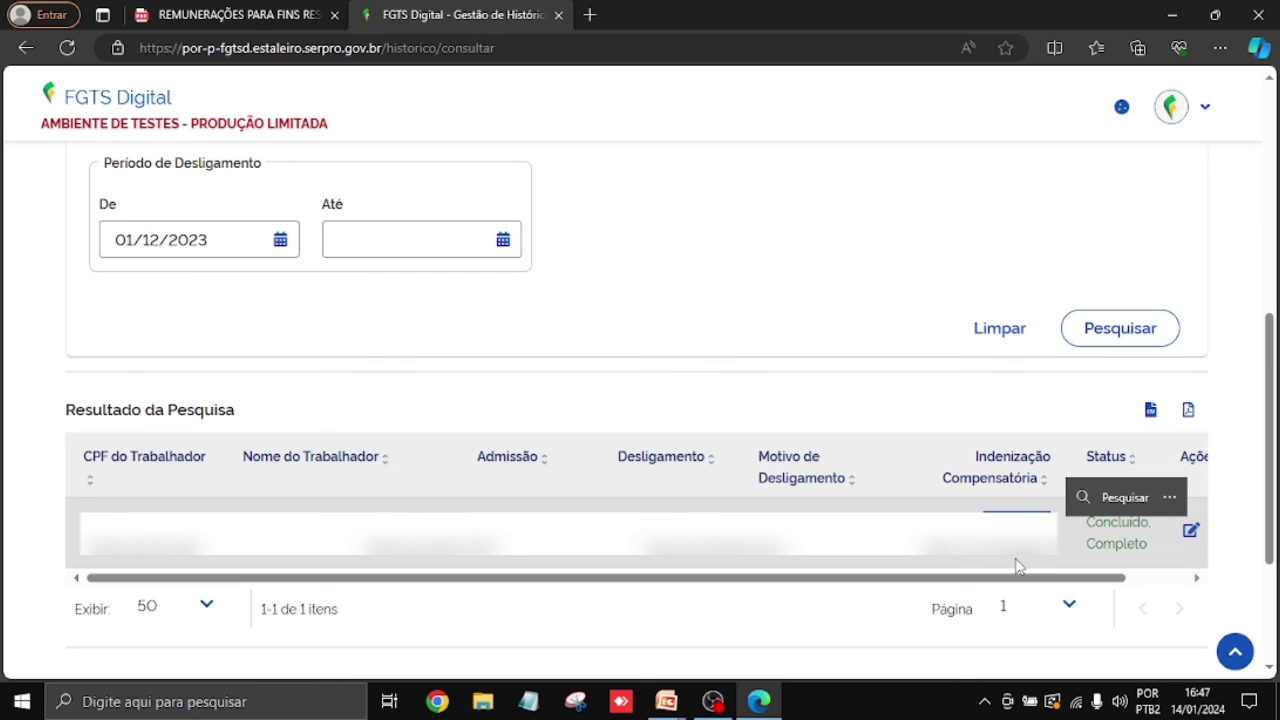
left_click(1016, 560)
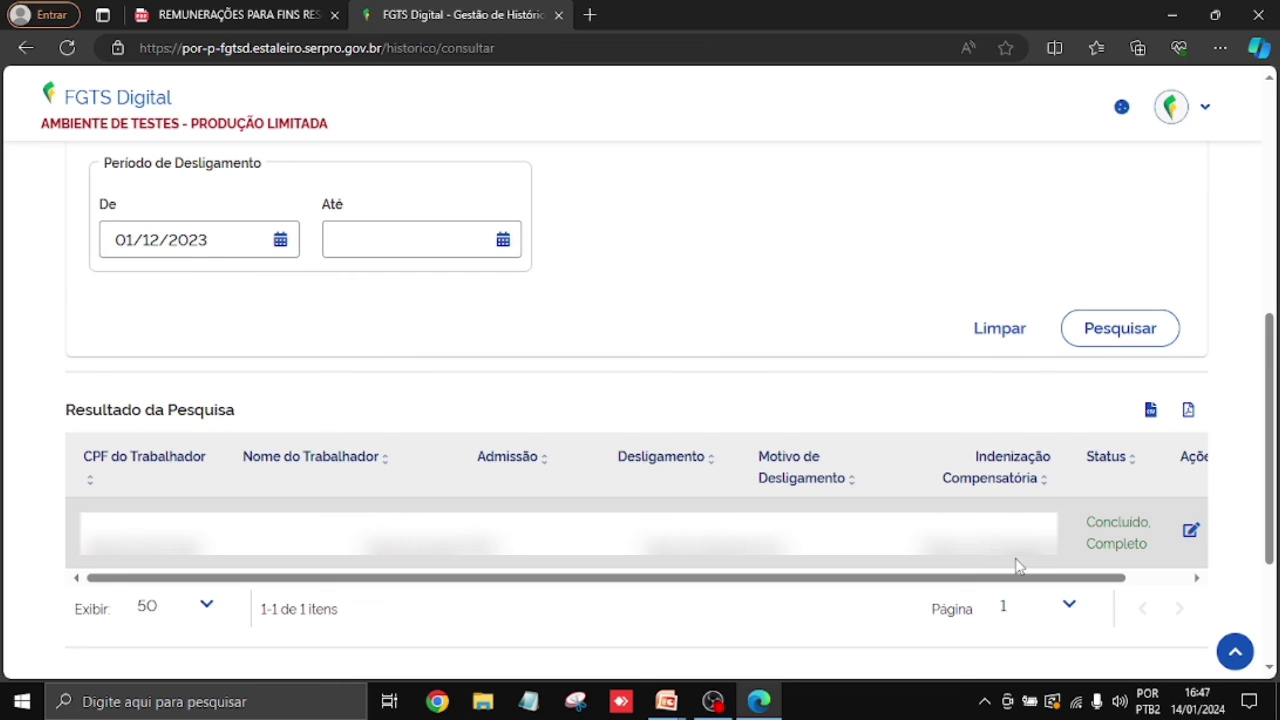
triple_click(1016, 560)
left_click(1016, 565)
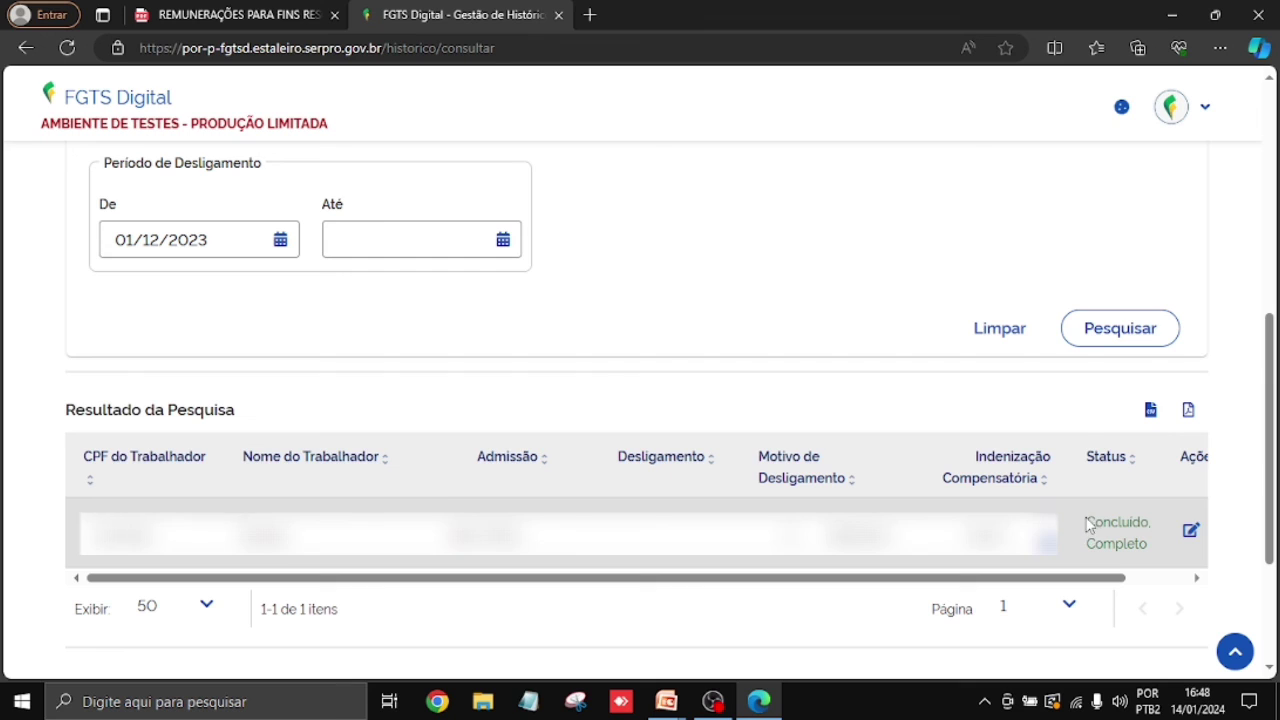
left_click_drag(1087, 517, 1157, 550)
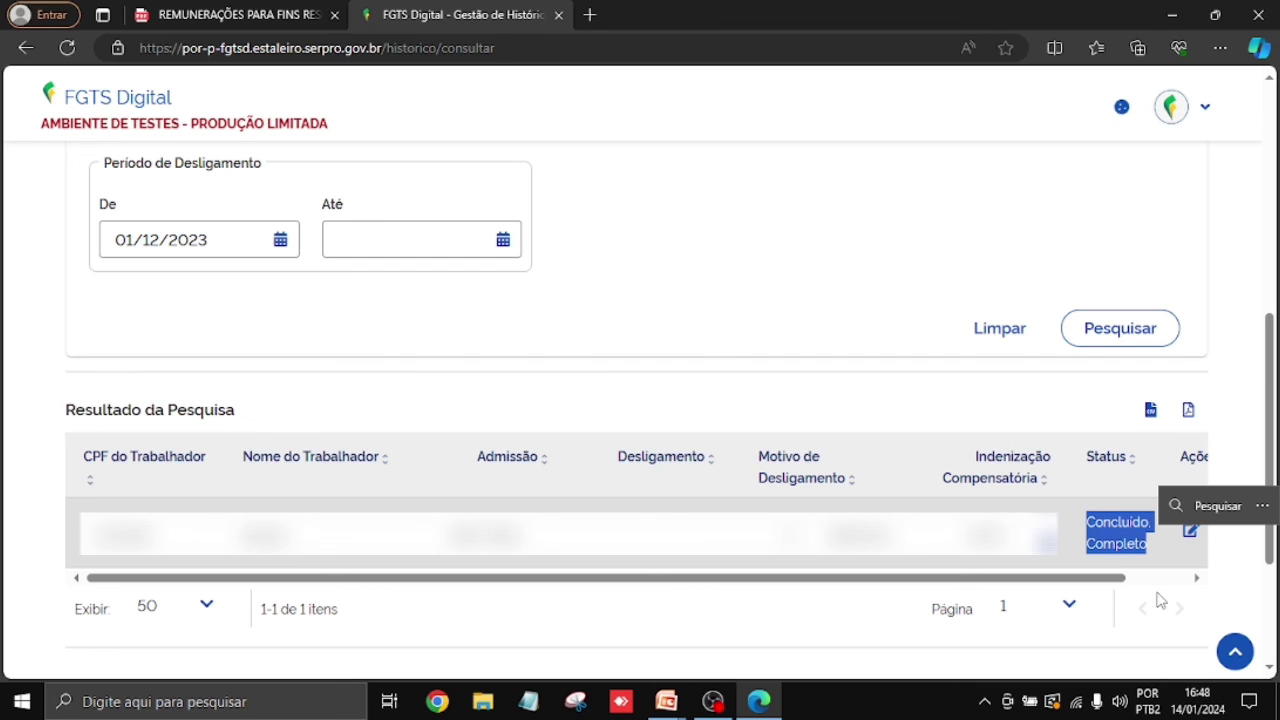
left_click(1146, 577)
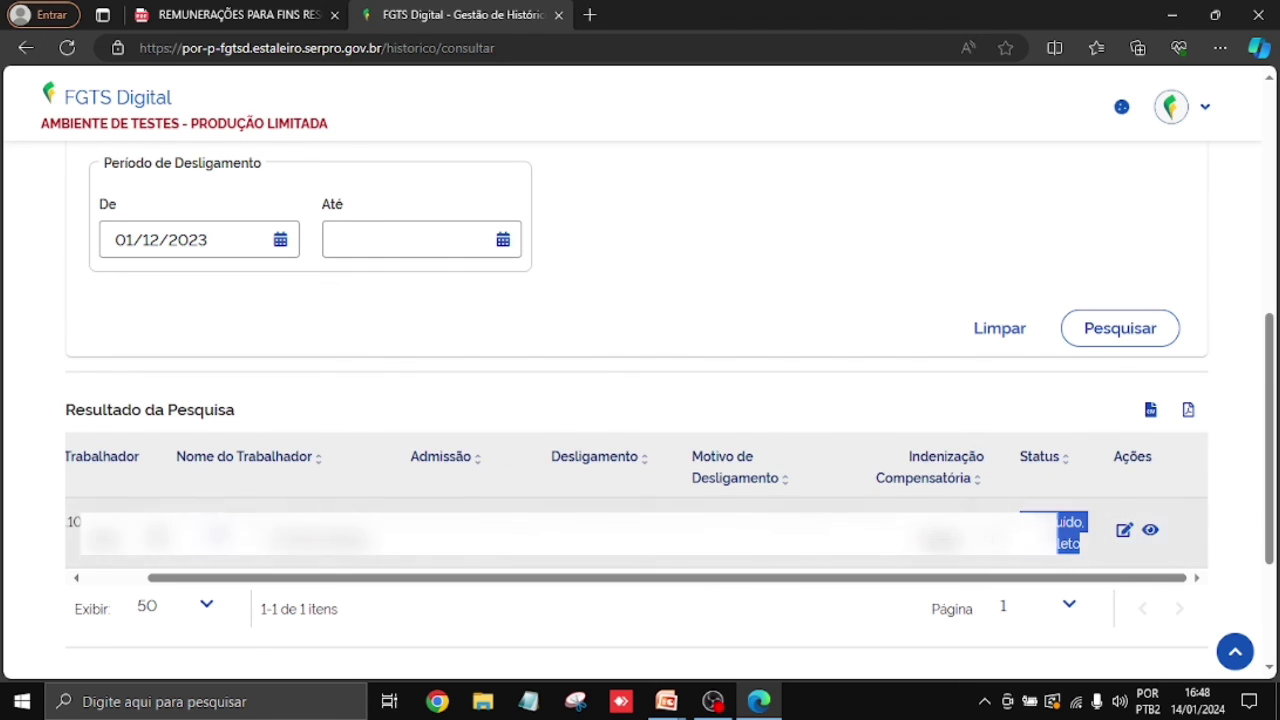
left_click(1022, 545)
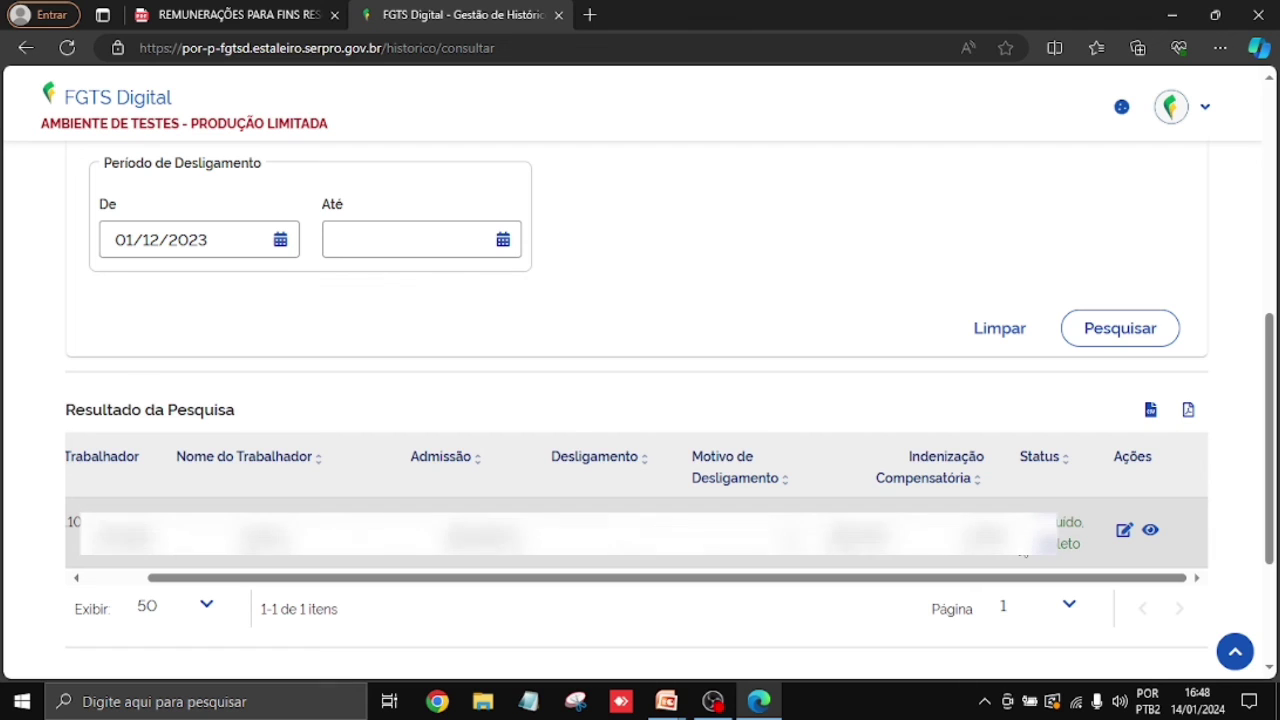
- Open the found worker's remuneration history for editing and check the page heading
left_click(1124, 531)
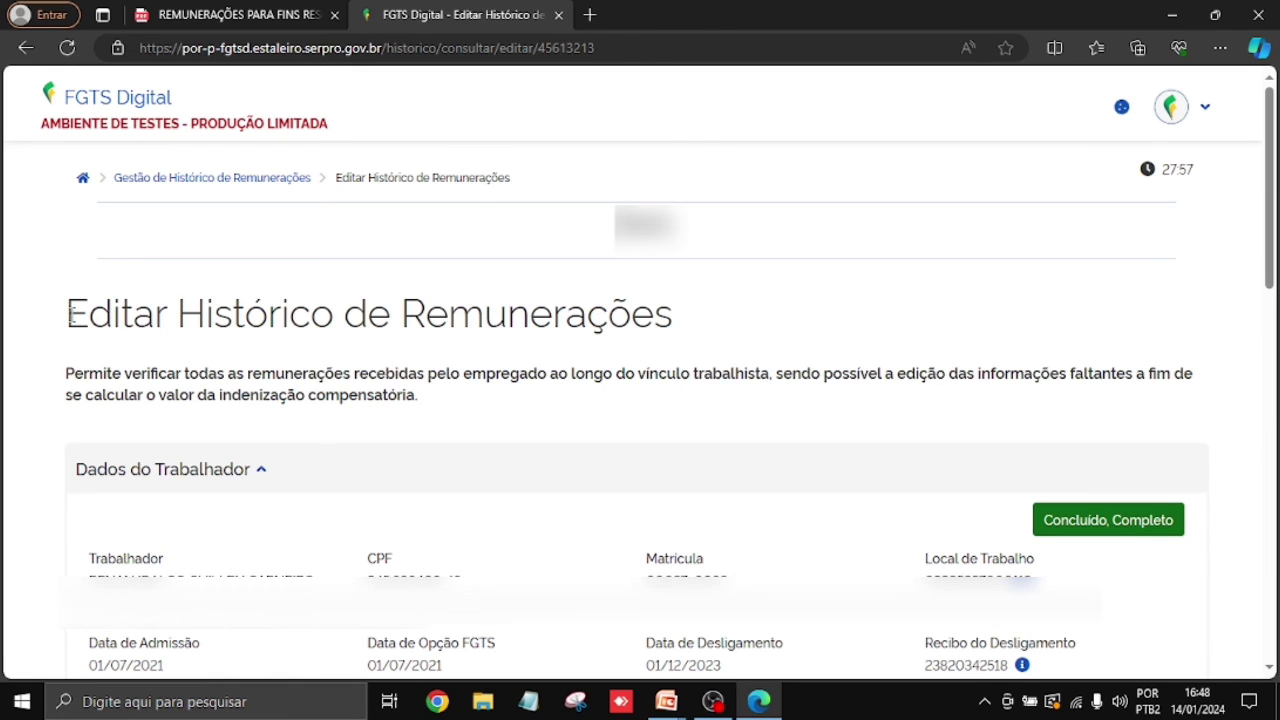
left_click_drag(70, 314, 683, 346)
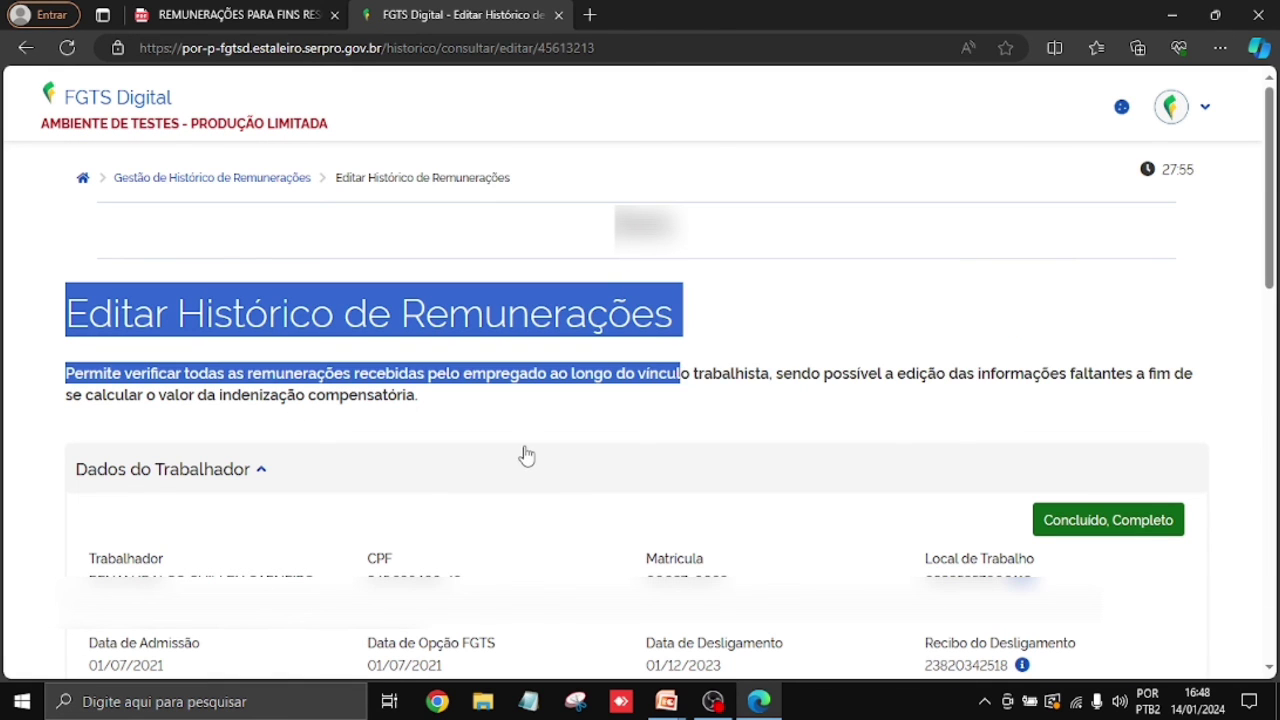
left_click(14, 385)
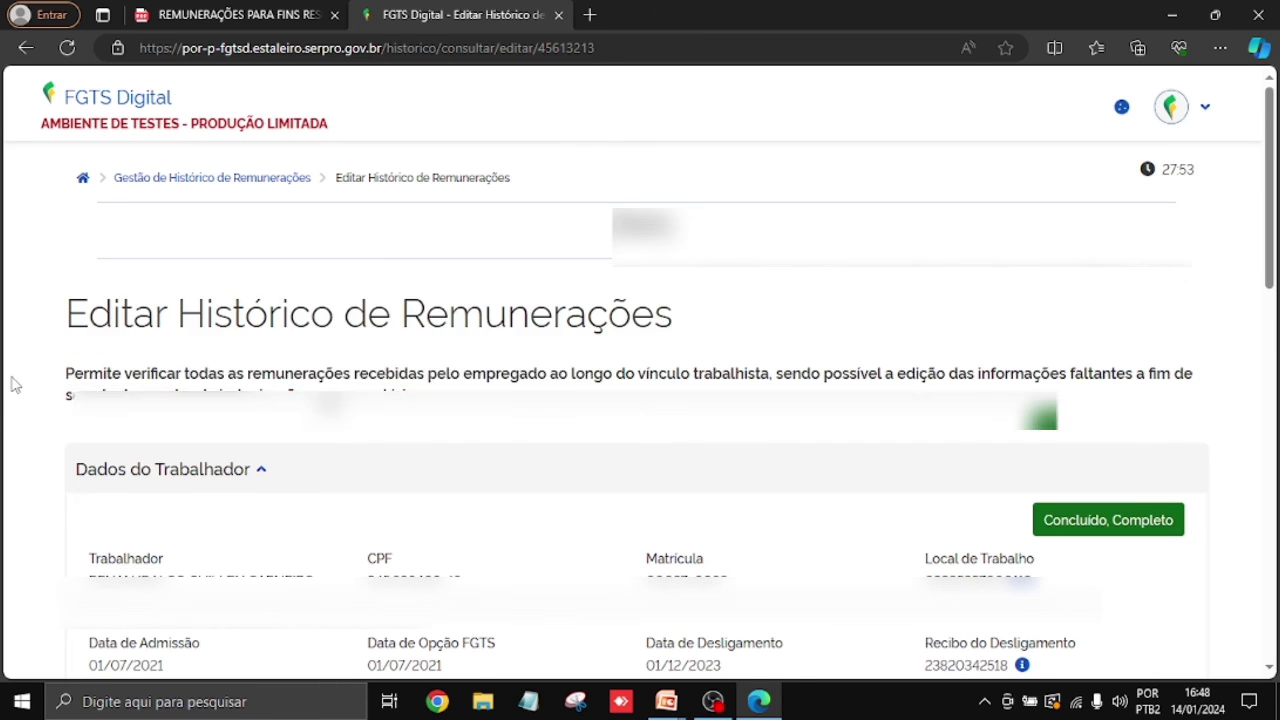
- Check the termination receipt number and the history status in the worker's Dados do Trabalhador section
scroll(14, 385, "down", 3)
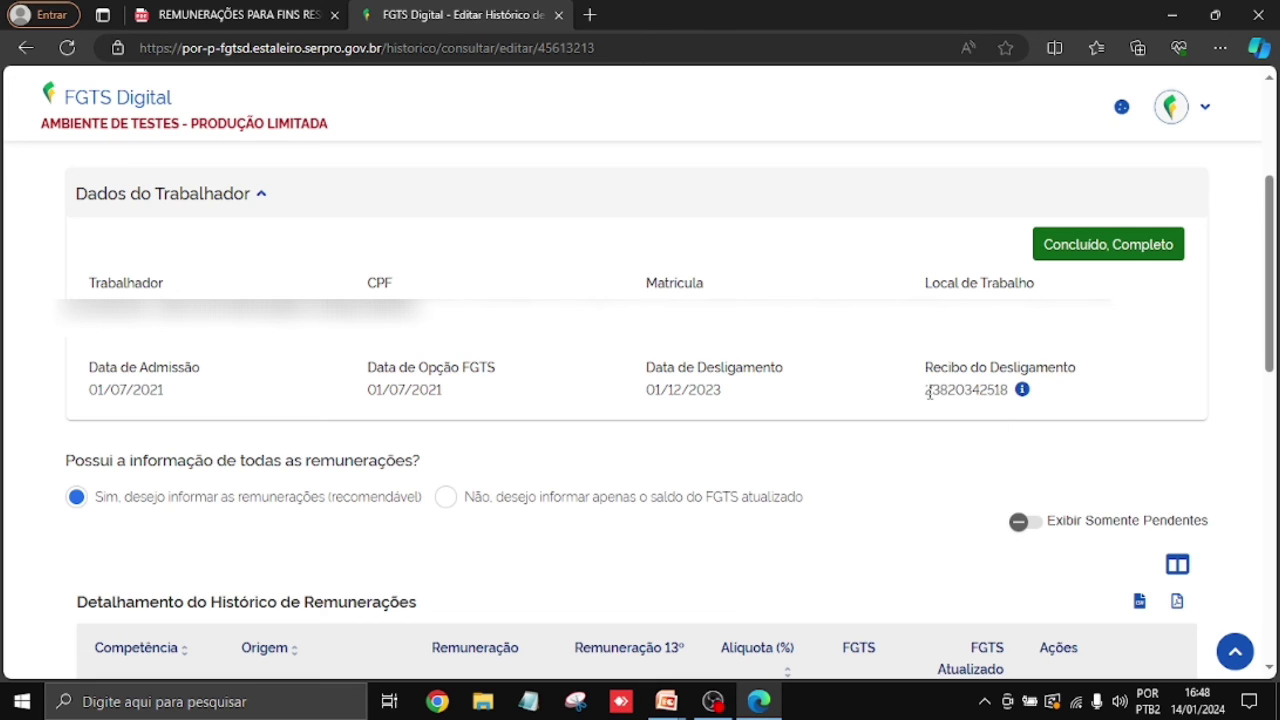
left_click_drag(926, 392, 985, 428)
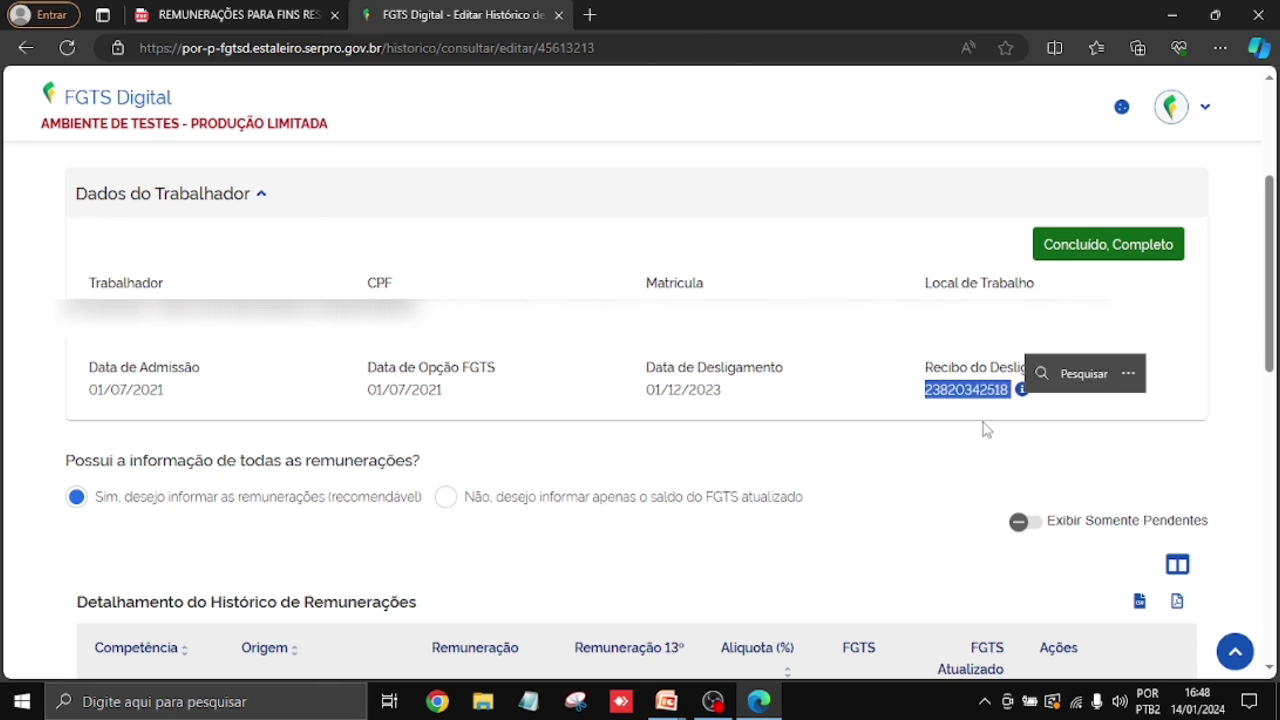
left_click(817, 441)
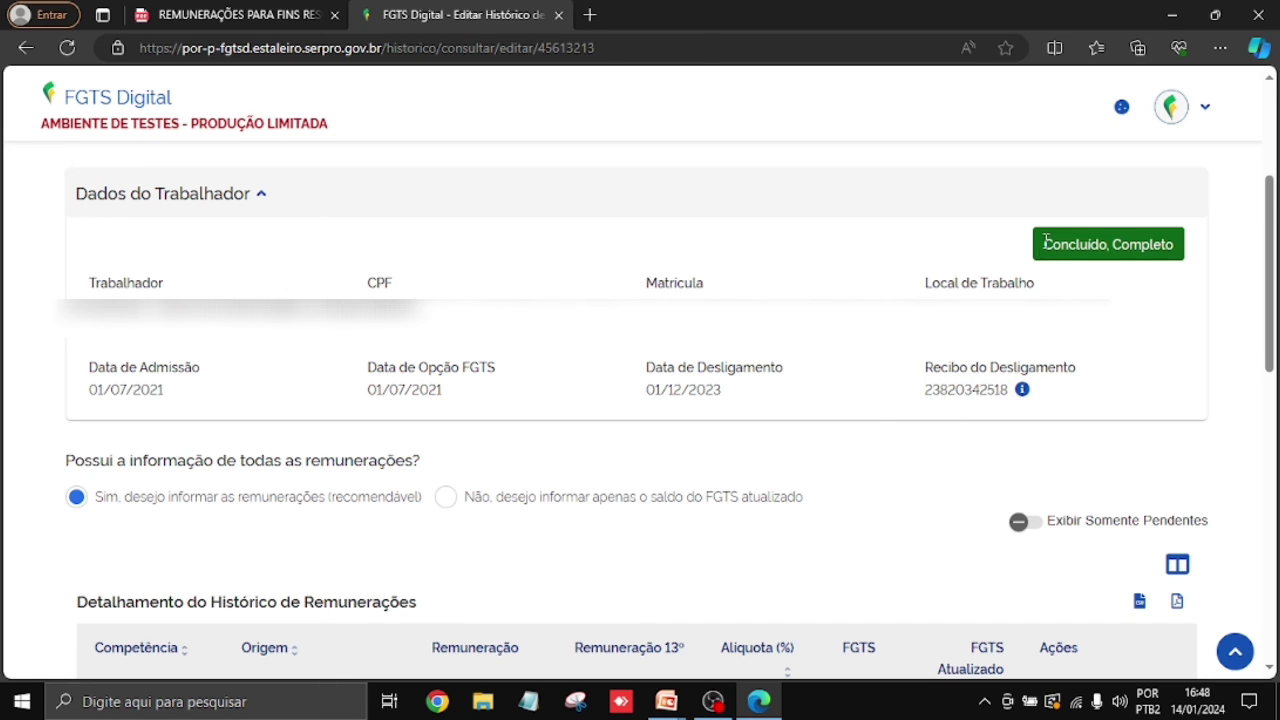
left_click_drag(1045, 243, 1184, 256)
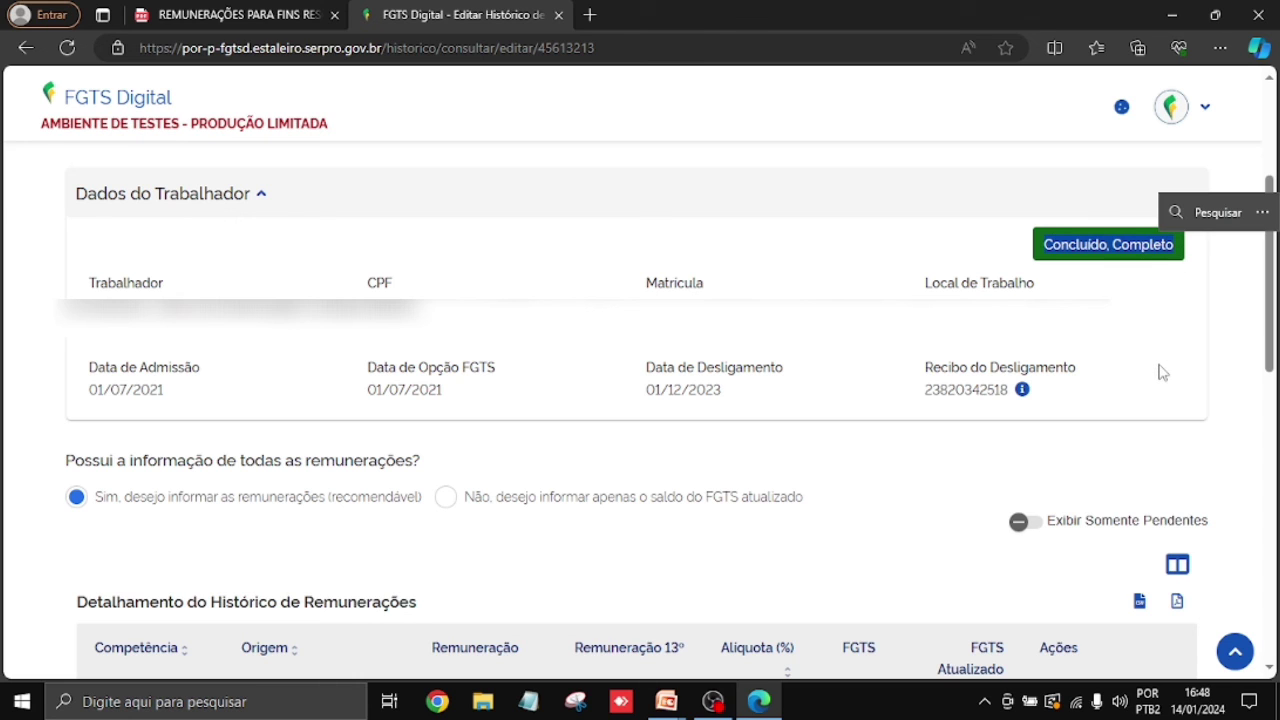
left_click(797, 434)
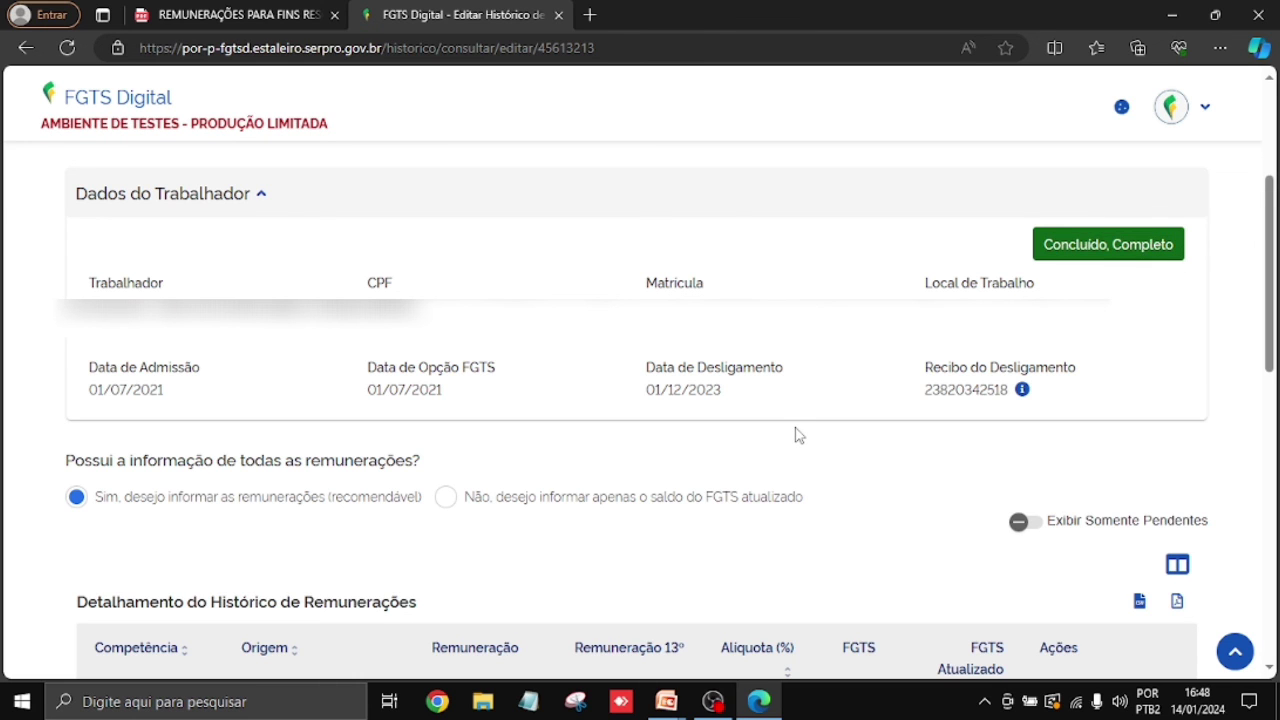
- Review the monthly remunerations and the Indenização Compensatória, and conclude the history, sending it to Gestão de Guias
scroll(797, 434, "down", 8)
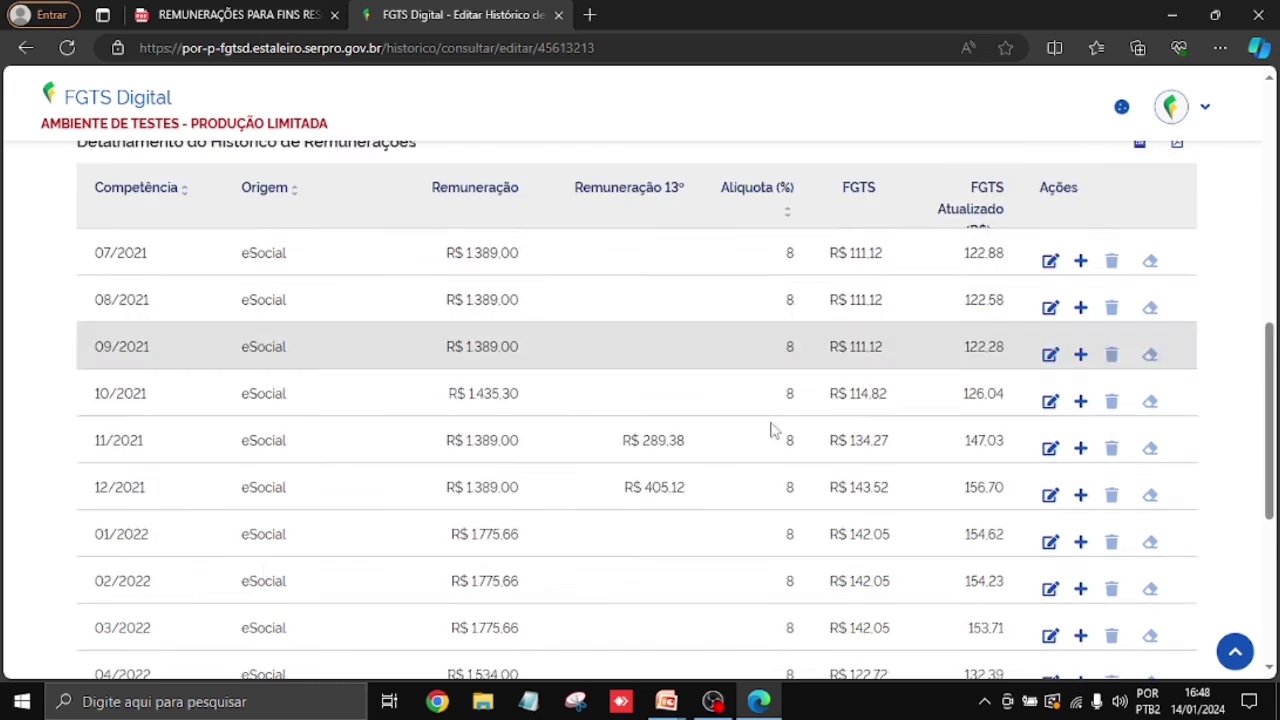
scroll(697, 437, "down", 1)
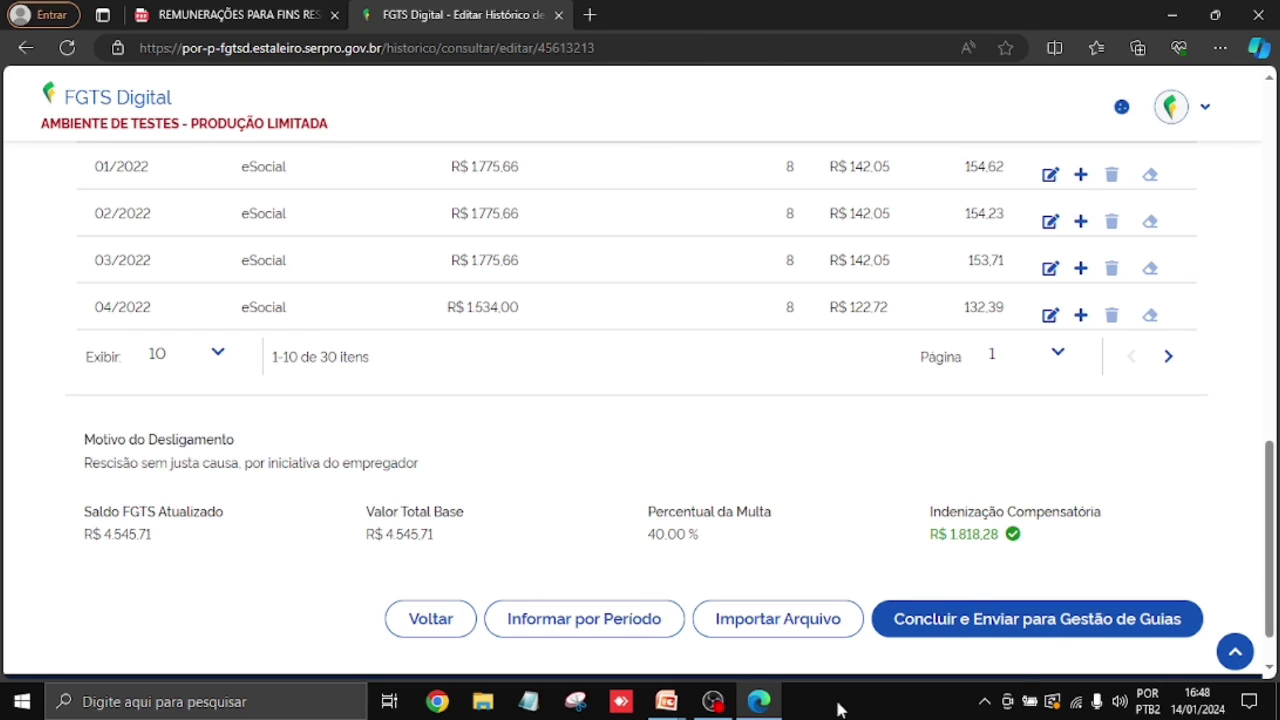
left_click(1062, 624)
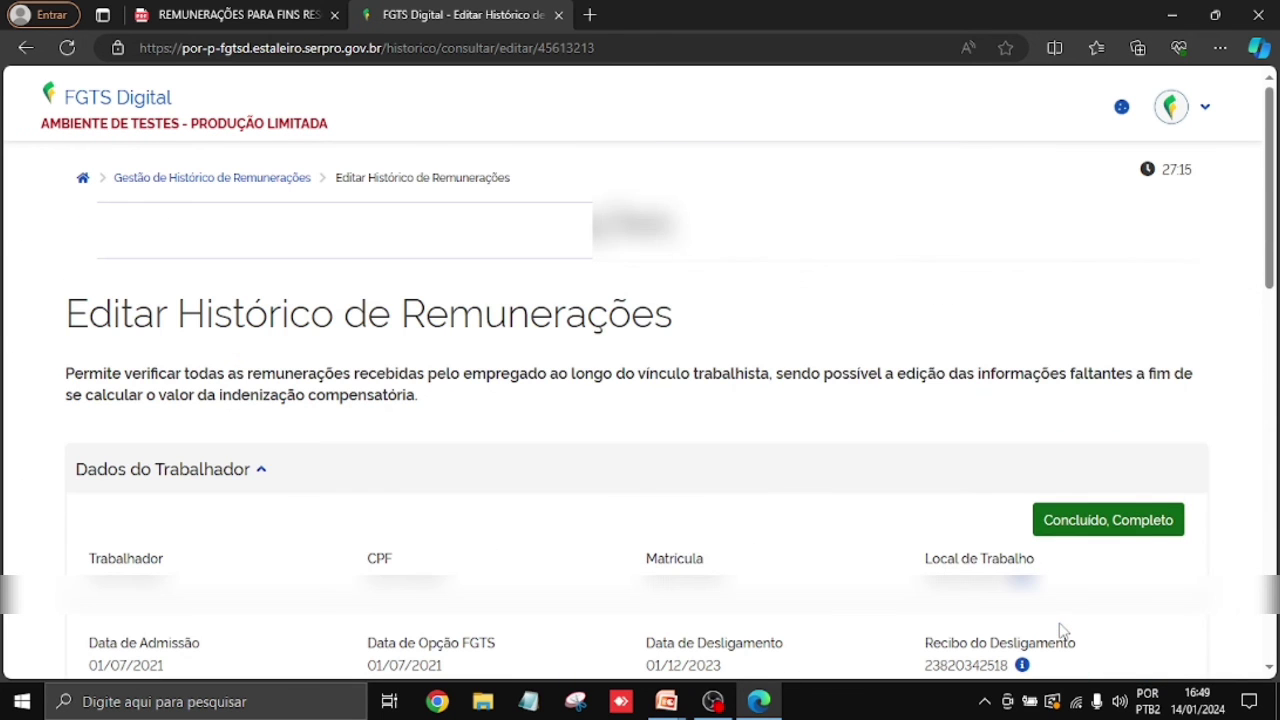
- Return to the FGTS Digital home page and switch to the PowerPoint slide show with the Remuneração para Fins Rescisórios title
left_click(83, 177)
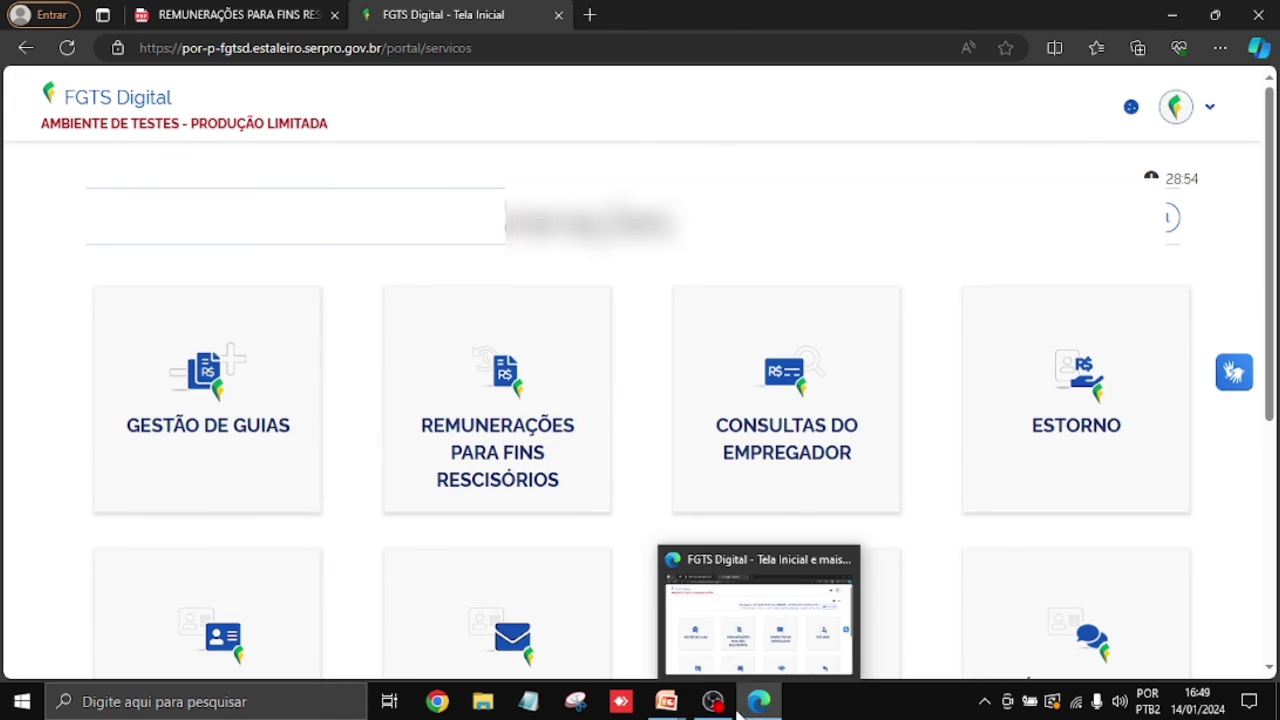
mouse_move(666, 701)
left_click(760, 630)
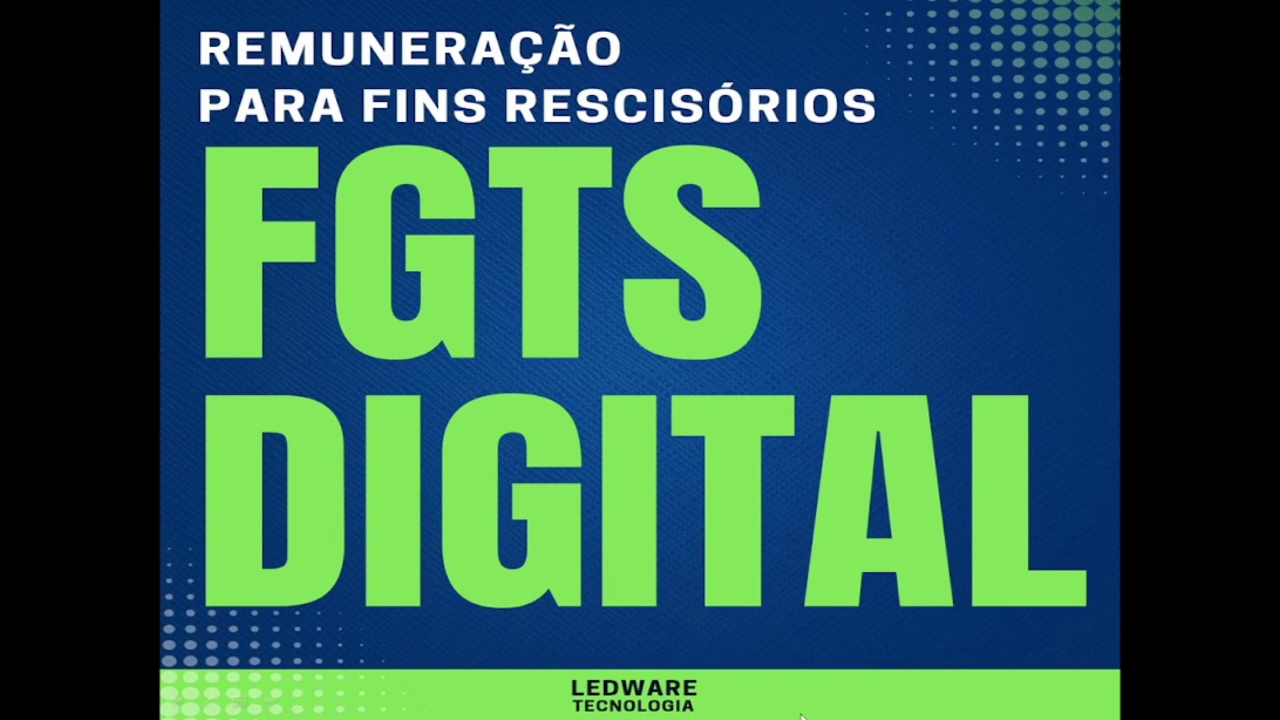